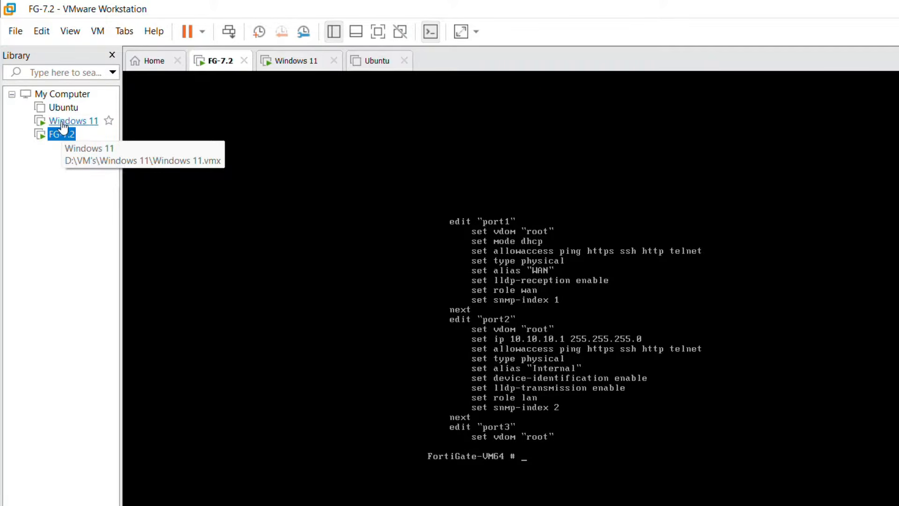
Step: Show the FortiGate dashboard in the Windows 11 VM tab, then return to the desktop
left_click(63, 125)
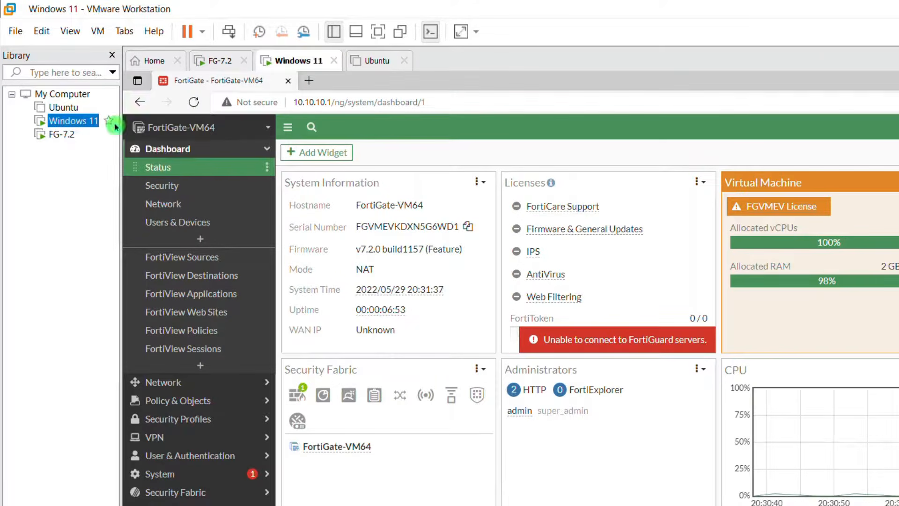
left_click(32, 124)
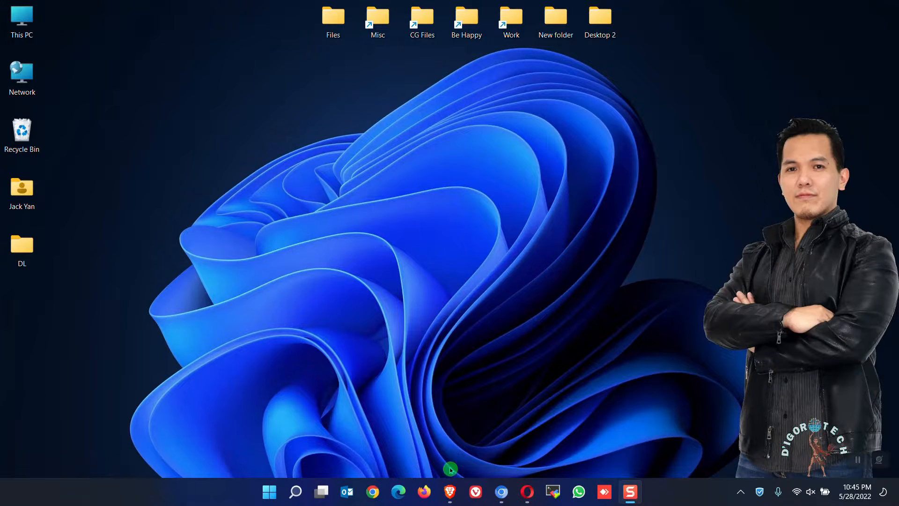
Step: Open Brave and search Google for 'vmware workstation pro download'
left_click(451, 490)
left_click(383, 333)
left_click(428, 216)
type("vmware wor")
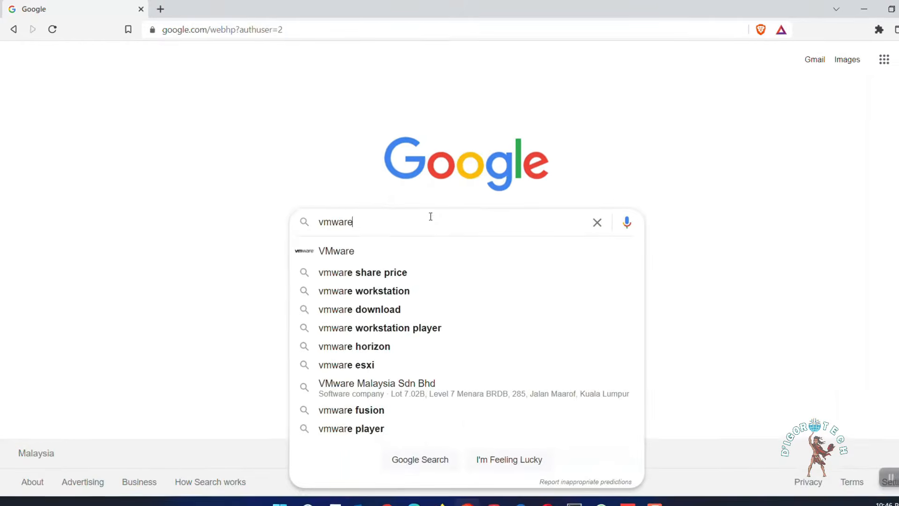
type("kstation pro do")
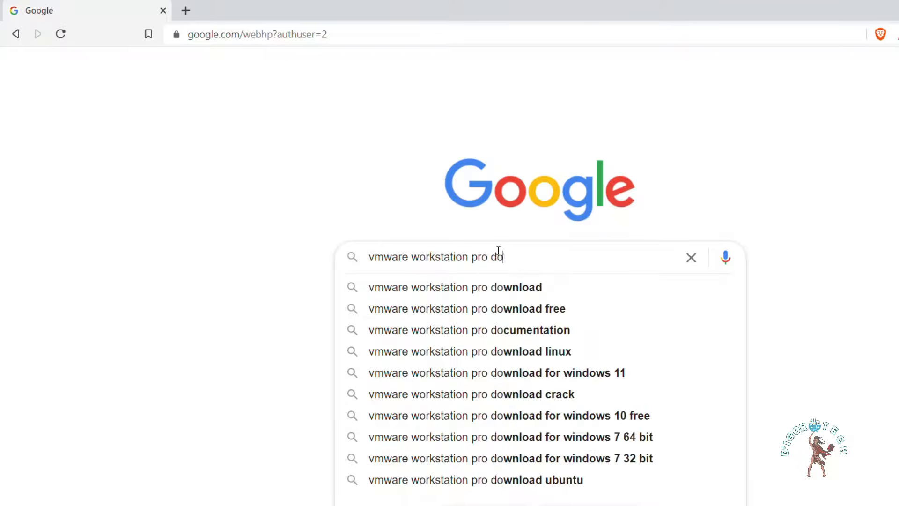
type("wnload")
key("Return")
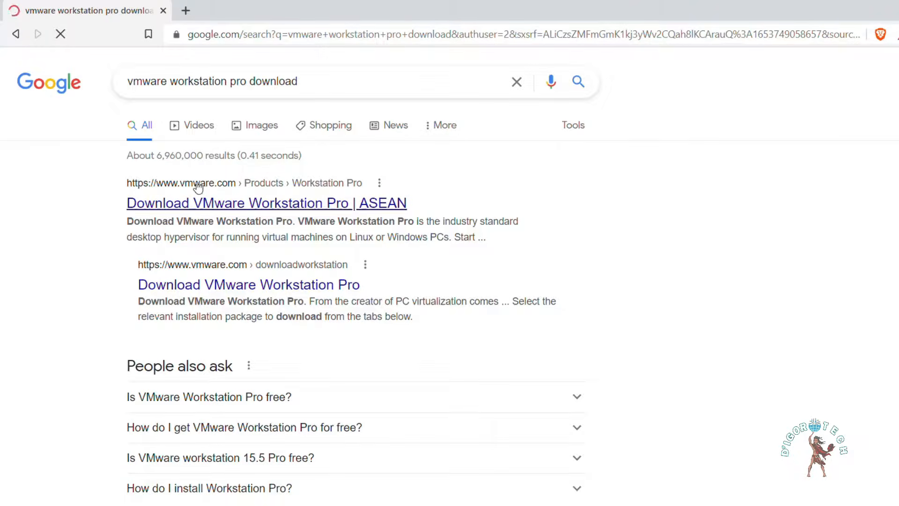
Step: Open the vmware.com result and download Workstation 16 Pro for Windows
left_click(220, 206)
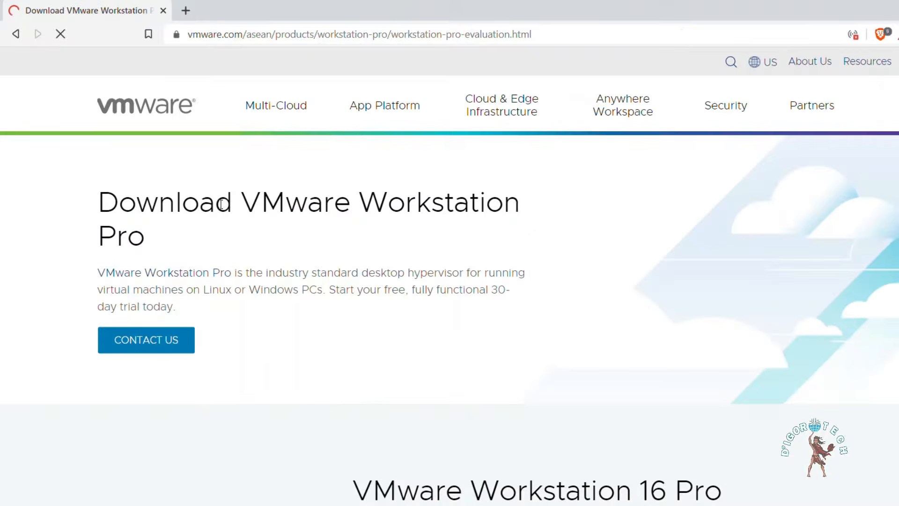
scroll(449, 225, "down", 10)
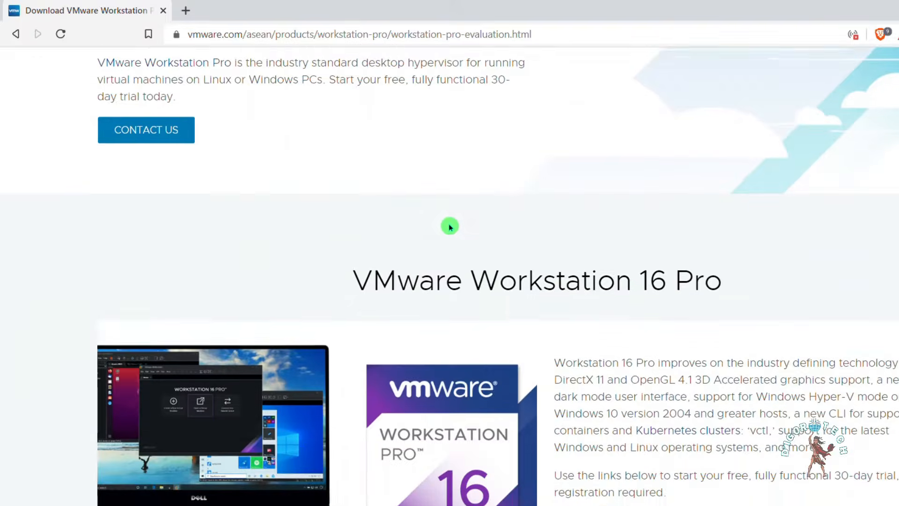
scroll(461, 232, "down", 3)
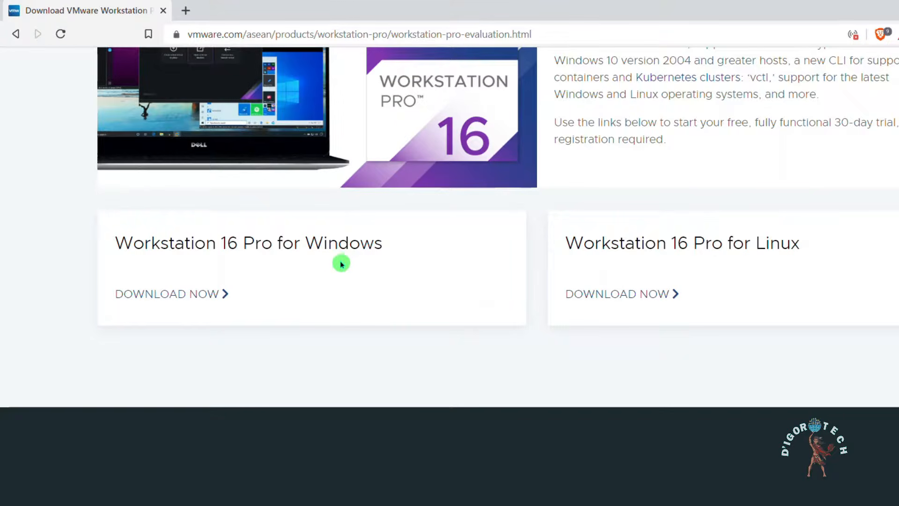
left_click(184, 301)
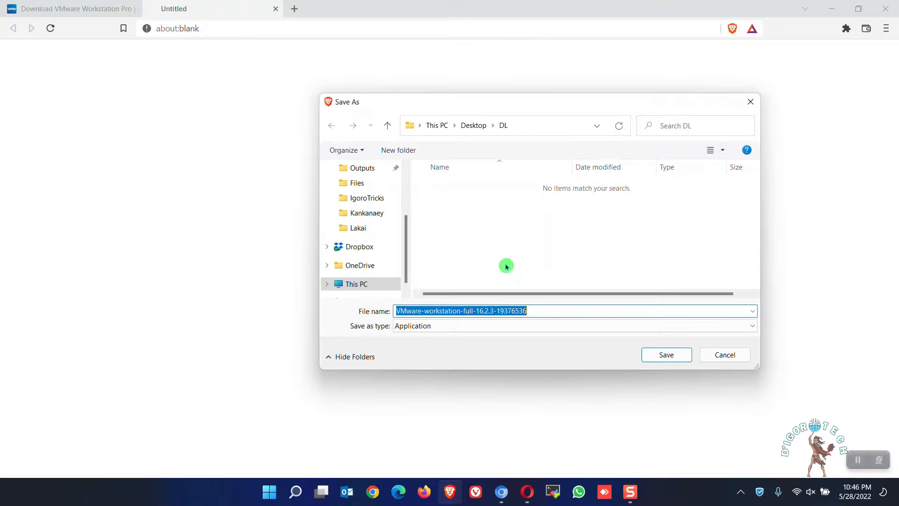
Step: Save VMware-workstation-full-16.2.3-19376536 to the DL folder and run it from there
left_click(660, 357)
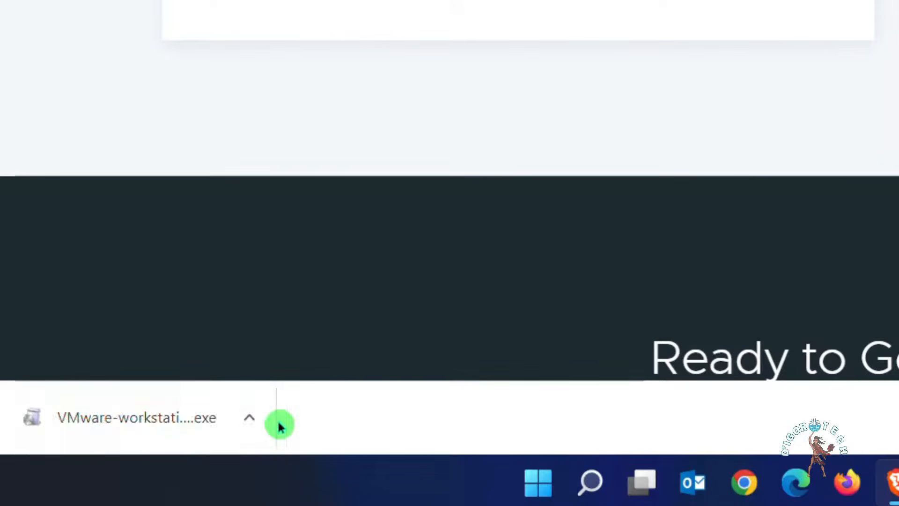
left_click(255, 421)
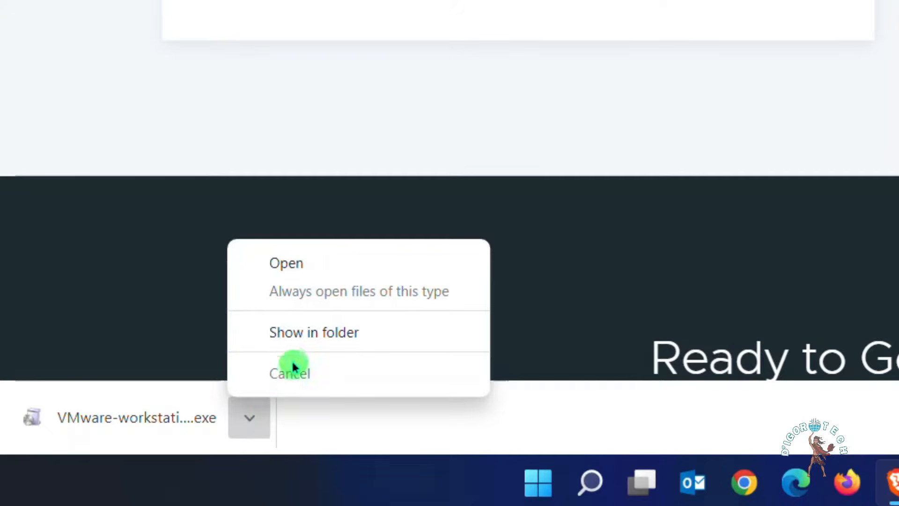
left_click(297, 336)
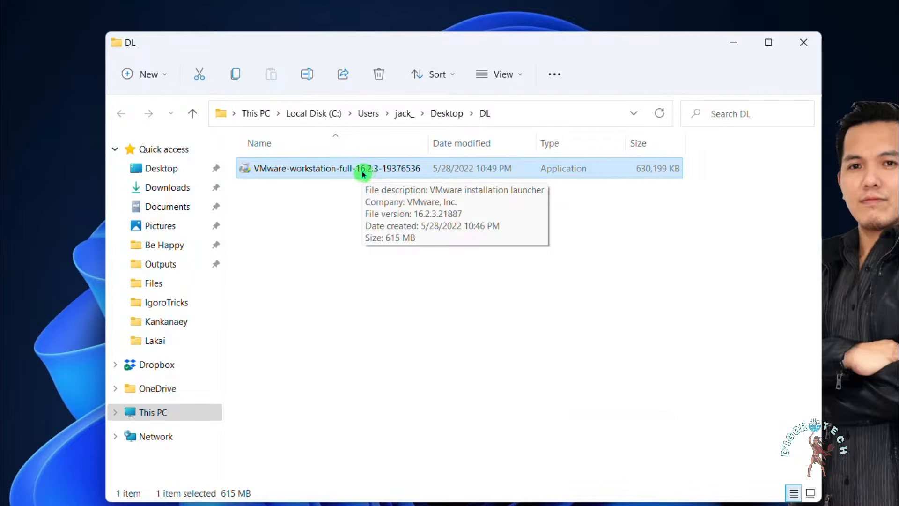
double_click(364, 173)
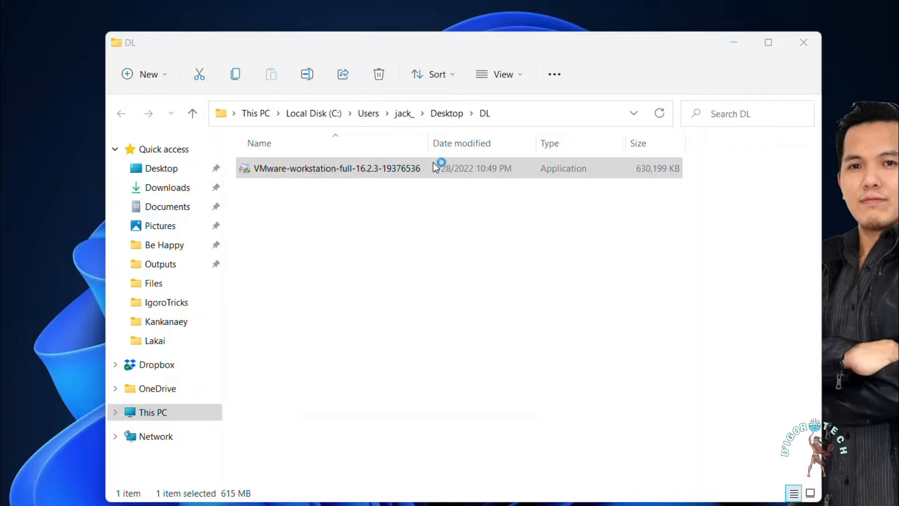
left_click(733, 42)
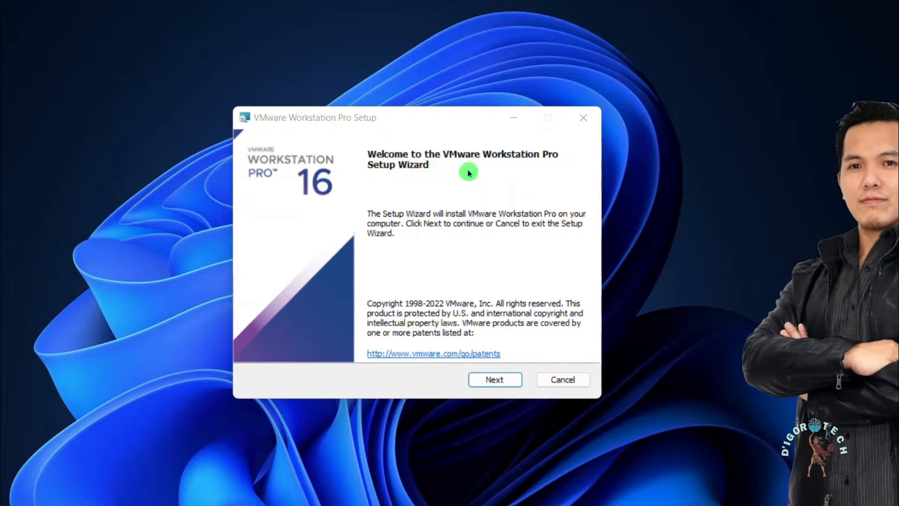
Step: Accept the licence terms, keeping default location, experience settings and Desktop/Start Menu shortcuts
left_click(506, 383)
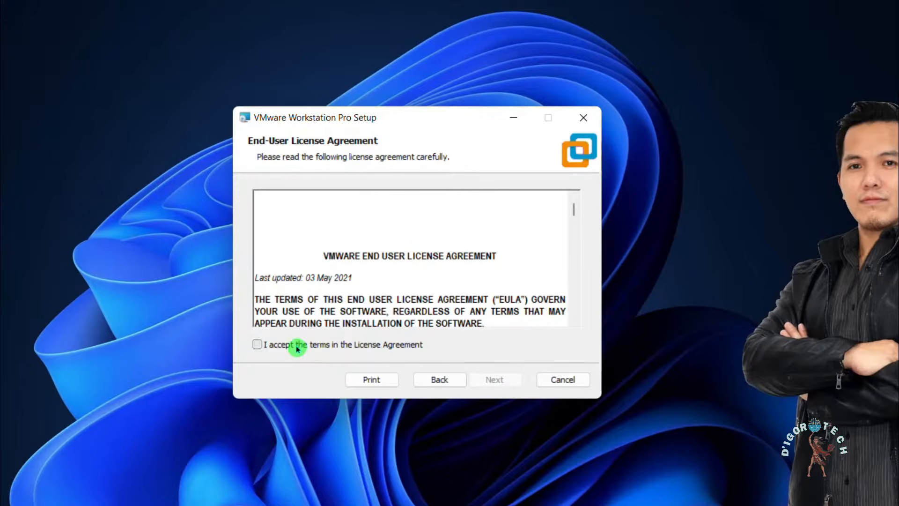
left_click(297, 347)
left_click(494, 386)
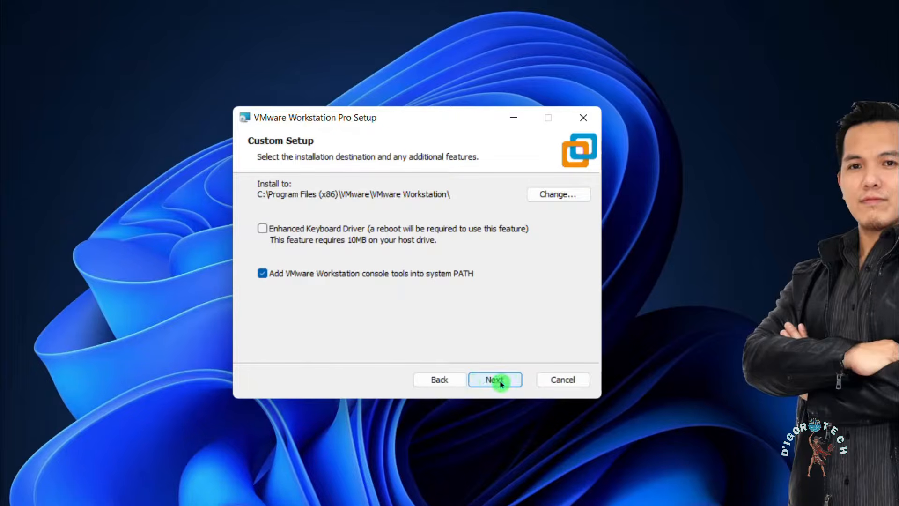
left_click(496, 380)
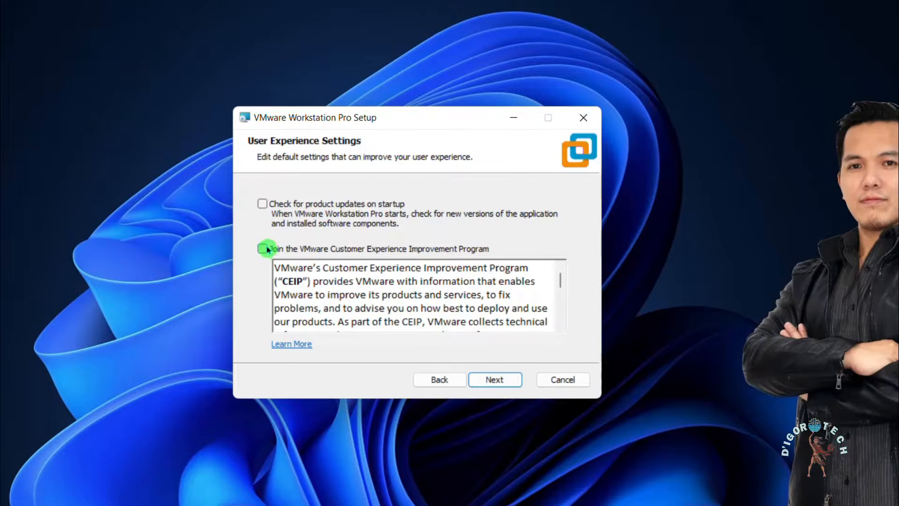
left_click(504, 378)
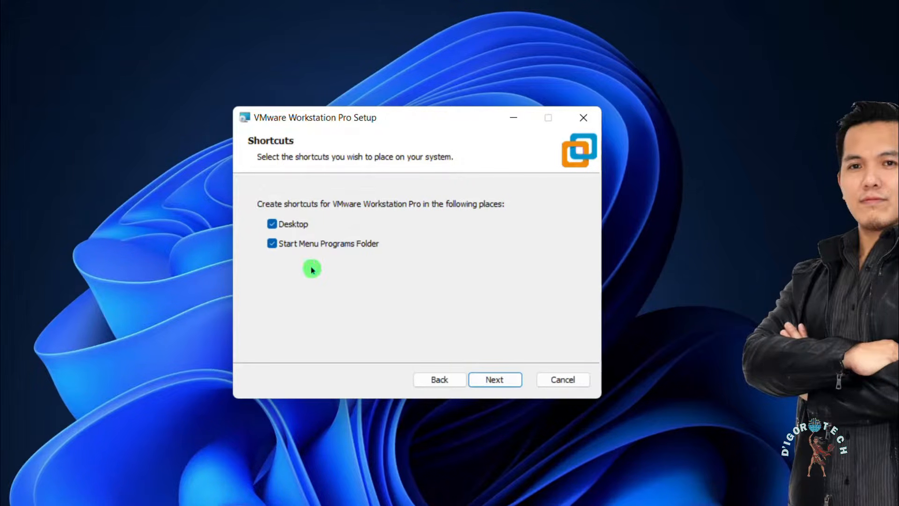
left_click(497, 379)
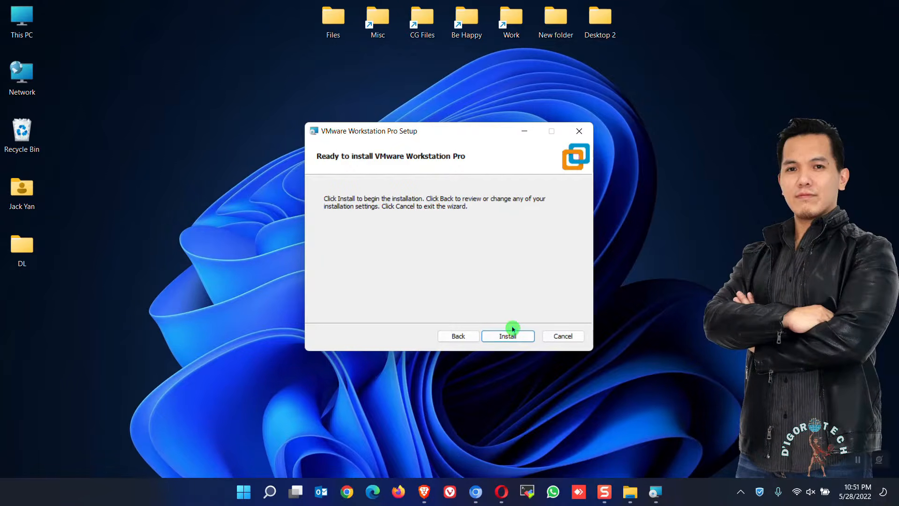
left_click_drag(450, 133, 604, 140)
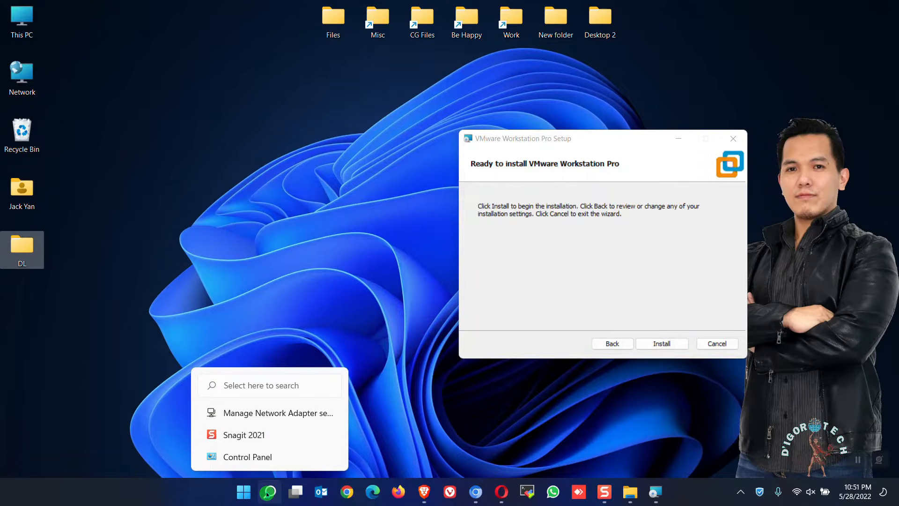
Step: Open Network Connections (ncpa.cpl) and install, watching VMnet1 and VMnet8 appear
left_click(268, 492)
type("nc")
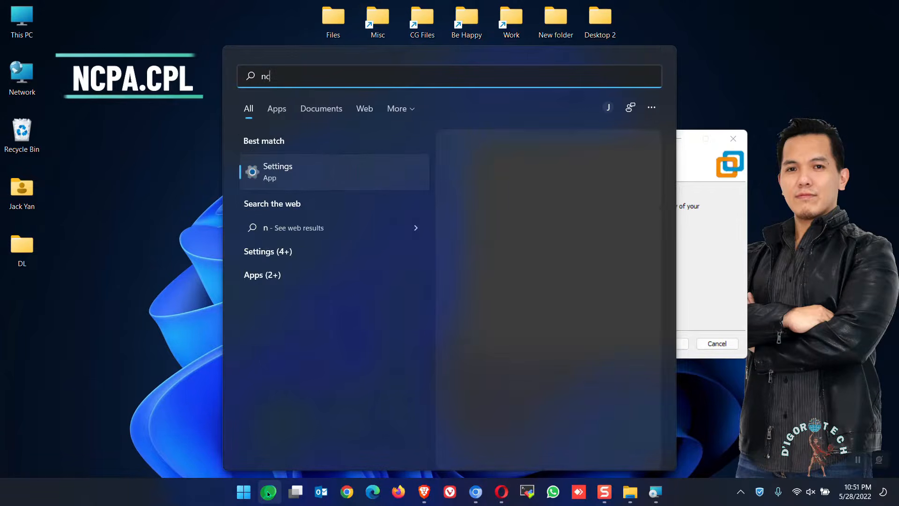
type("pa.cpl")
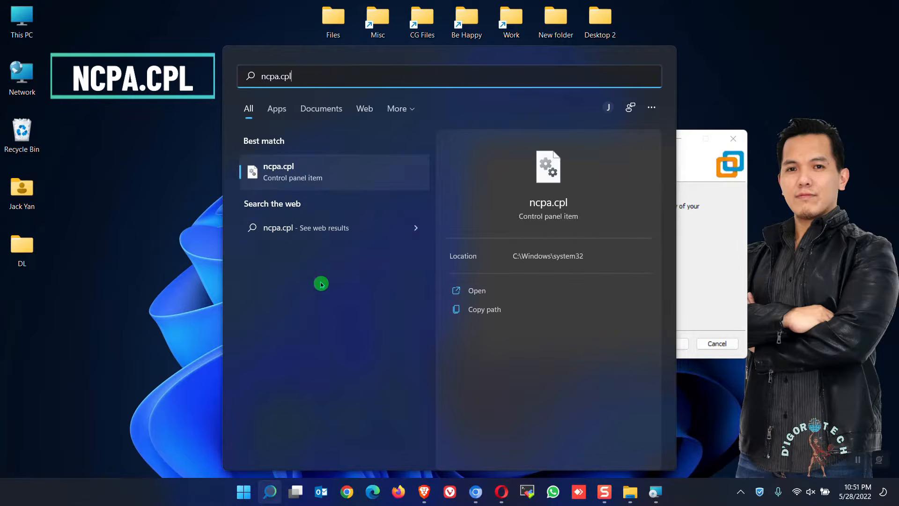
left_click(305, 172)
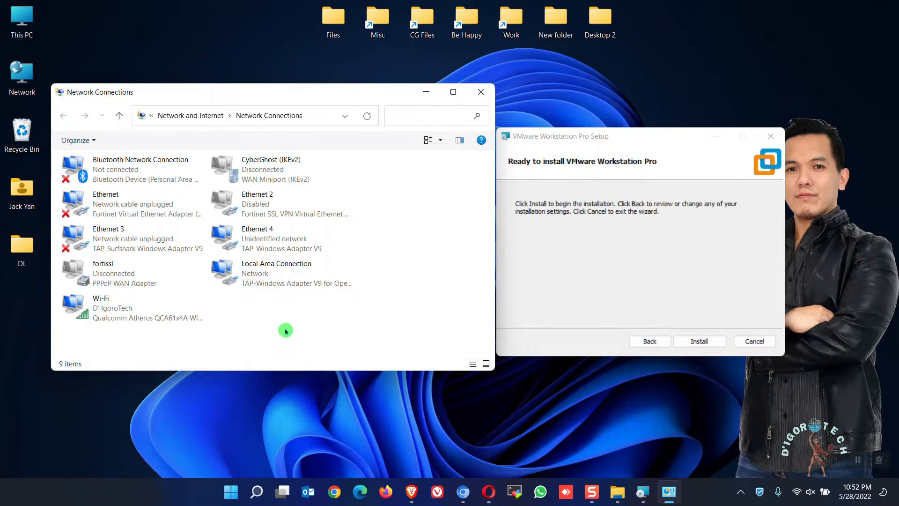
left_click(702, 341)
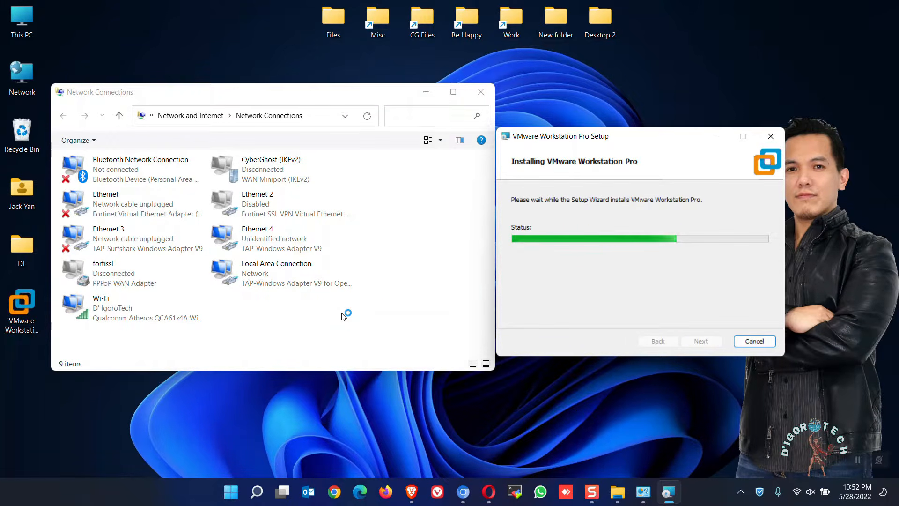
left_click(30, 328)
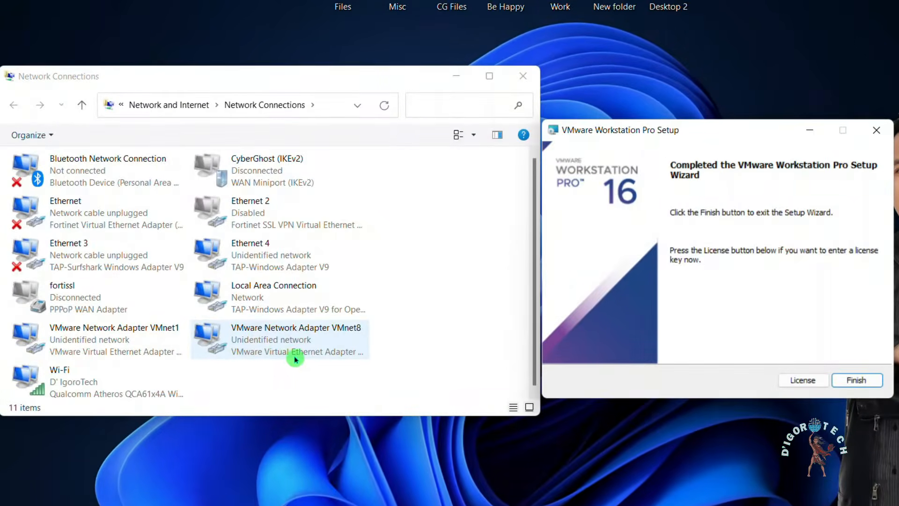
left_click(99, 340)
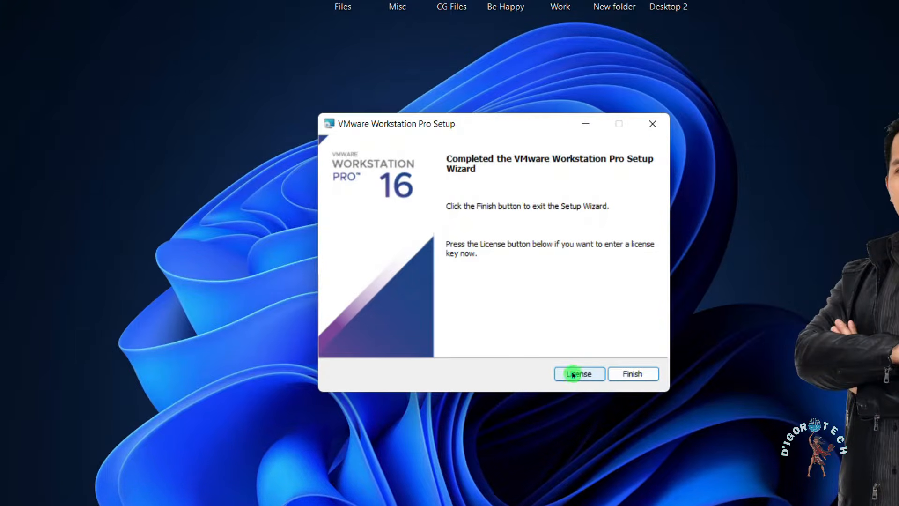
Step: Skip the licence key and finish the setup wizard
left_click(573, 374)
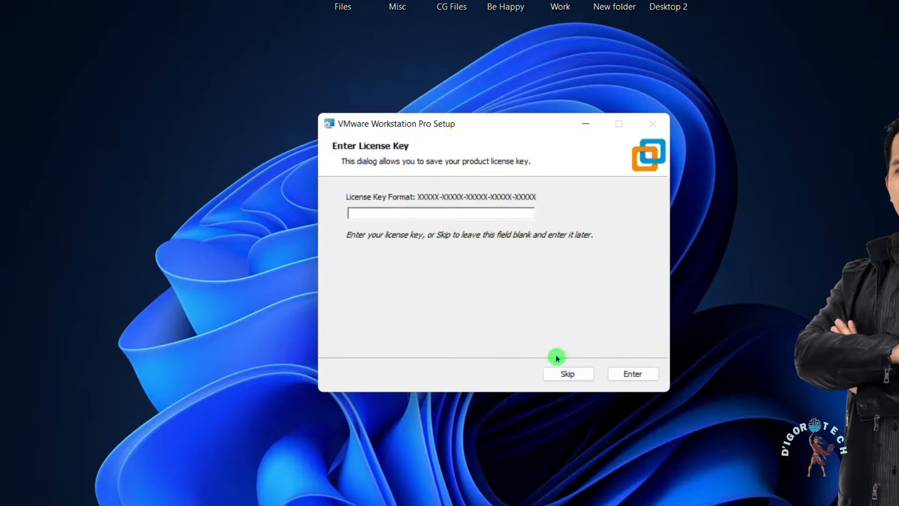
left_click(568, 373)
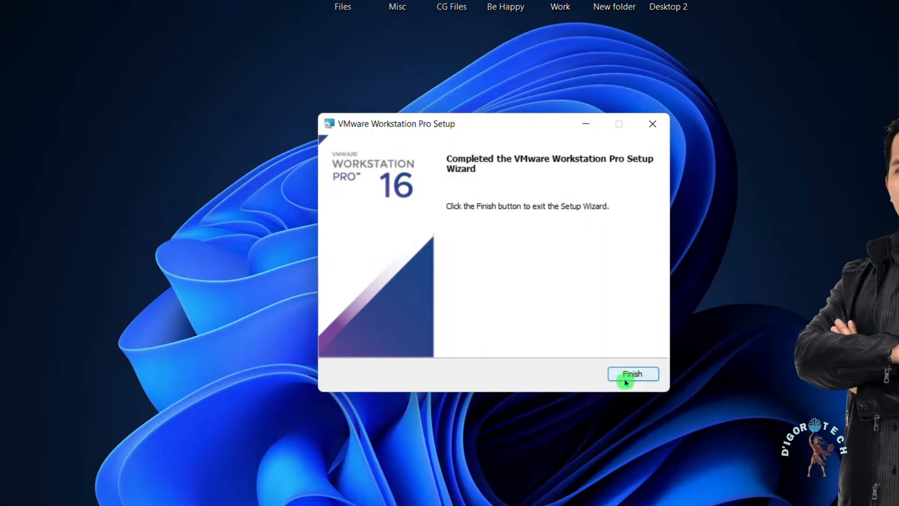
left_click(633, 374)
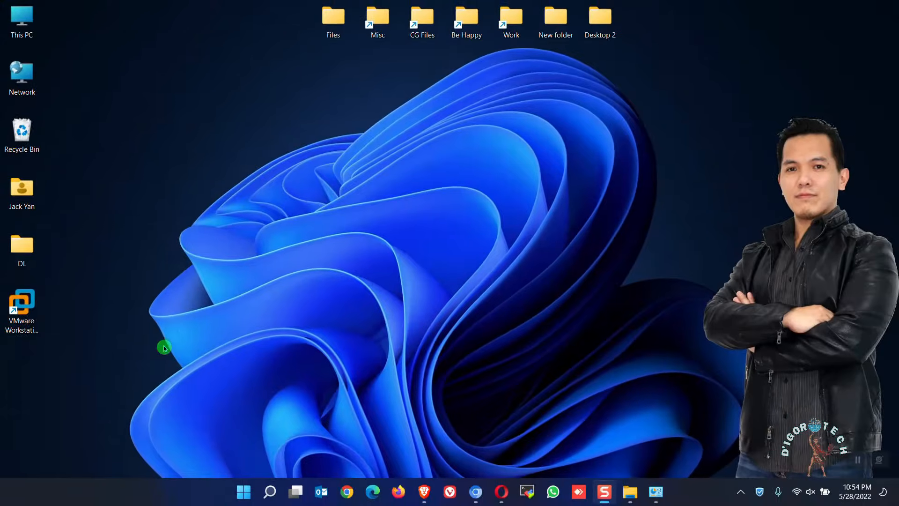
Step: Launch VMware Workstation 16 Pro and activate the 30-day trial instead of a licence key
left_click(37, 318)
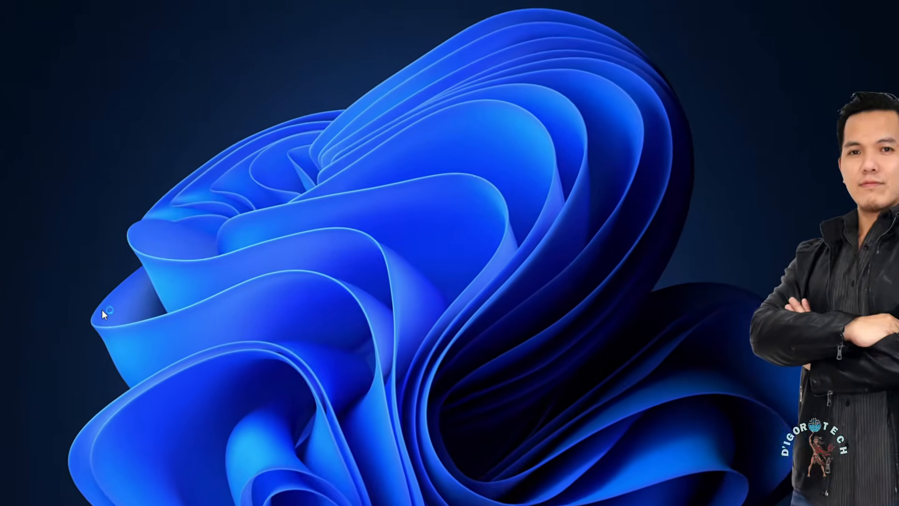
double_click(32, 313)
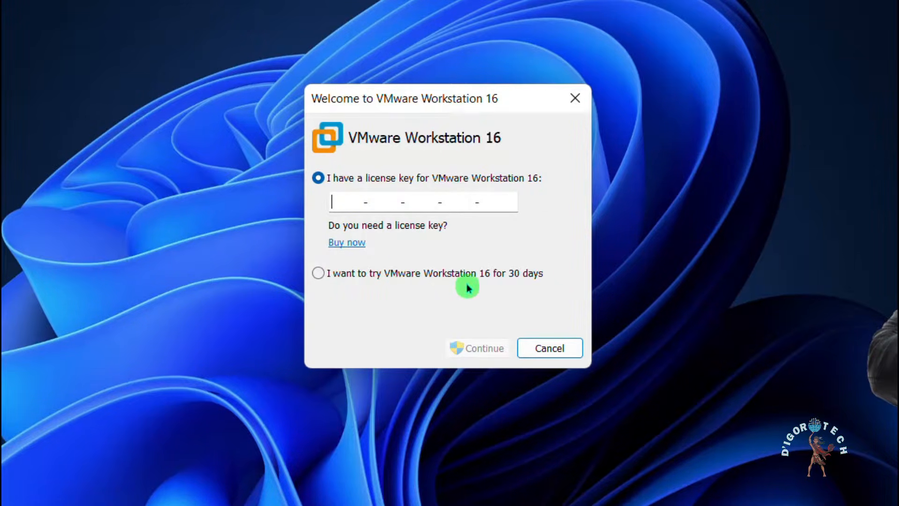
left_click(319, 276)
left_click(489, 352)
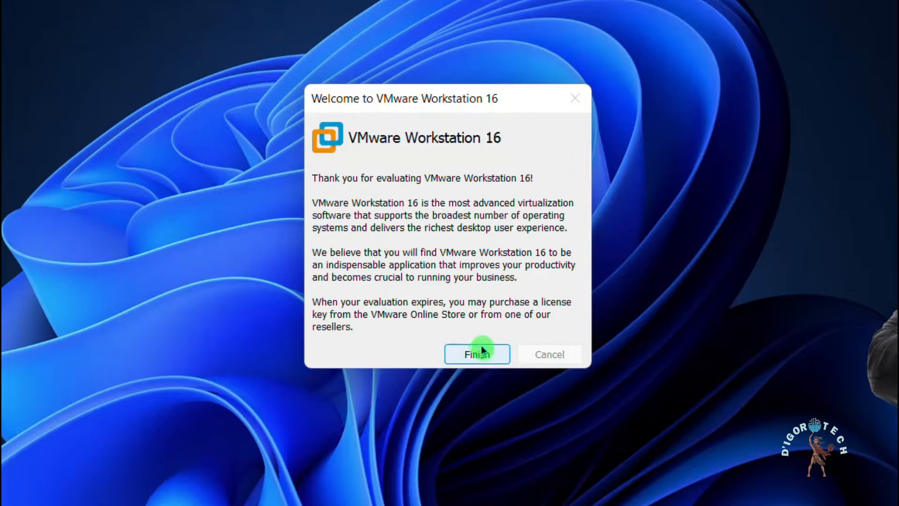
left_click(478, 354)
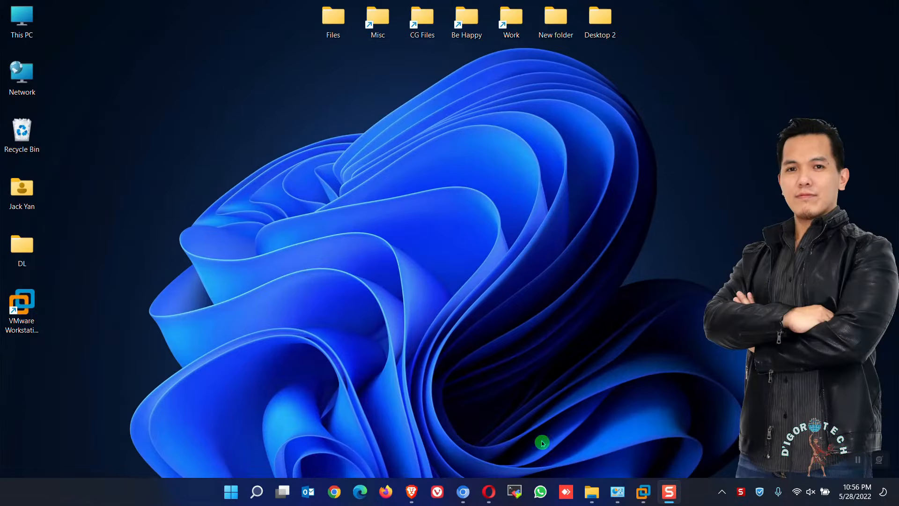
Step: Go to support.fortinet.com in Brave to reach the FortiCloud welcome page
left_click(411, 494)
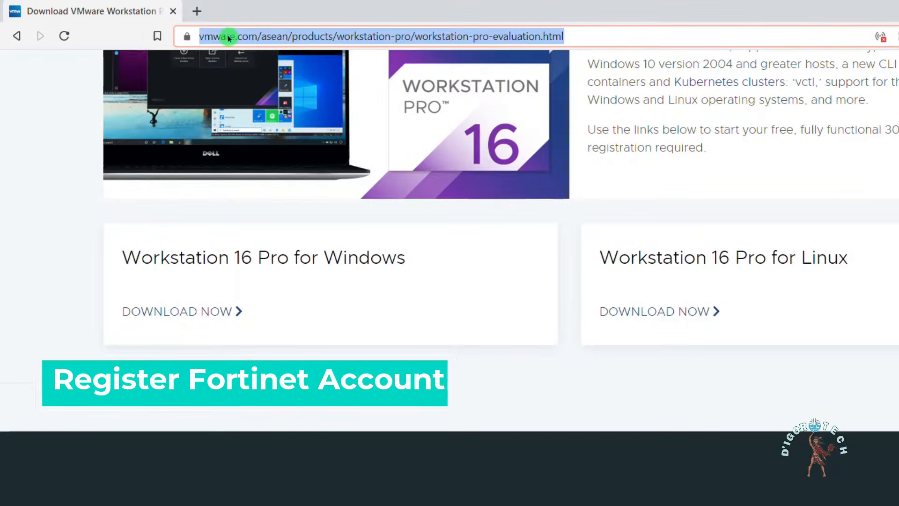
type("support.fortinet.com")
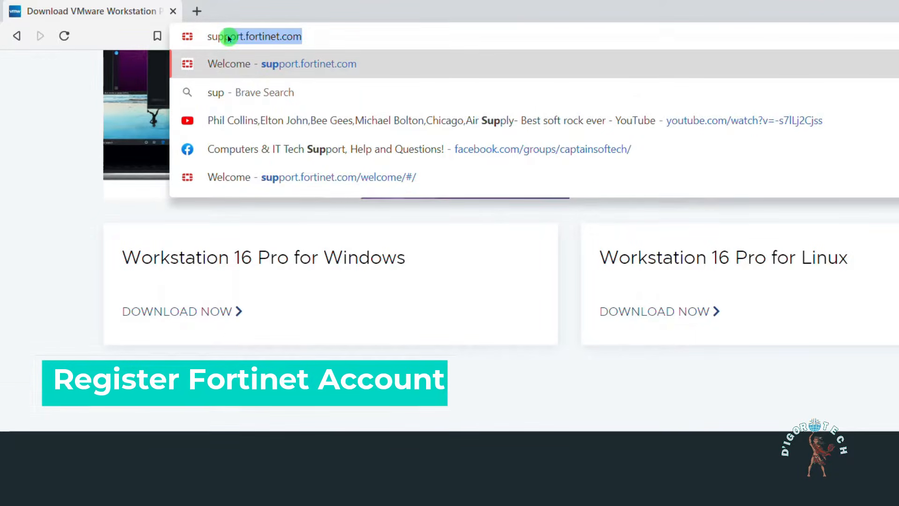
left_click(307, 36)
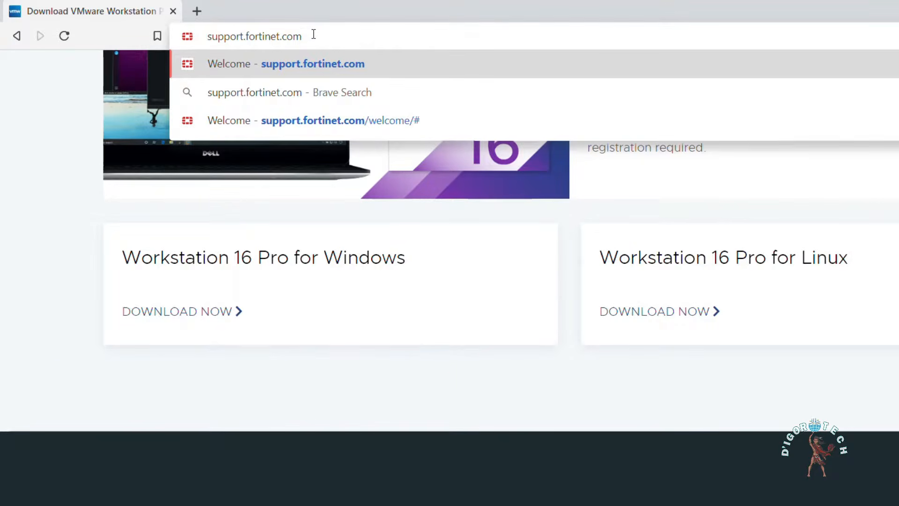
key("Return")
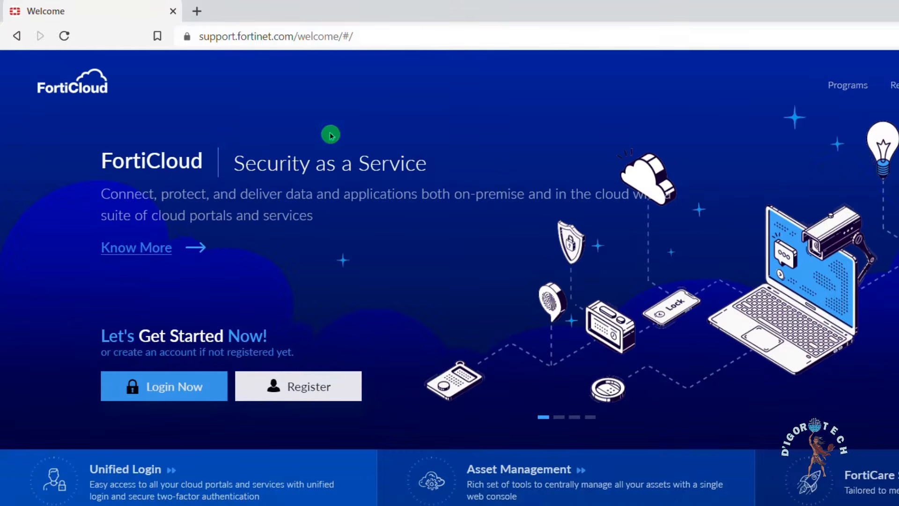
scroll(315, 265, "down", 2)
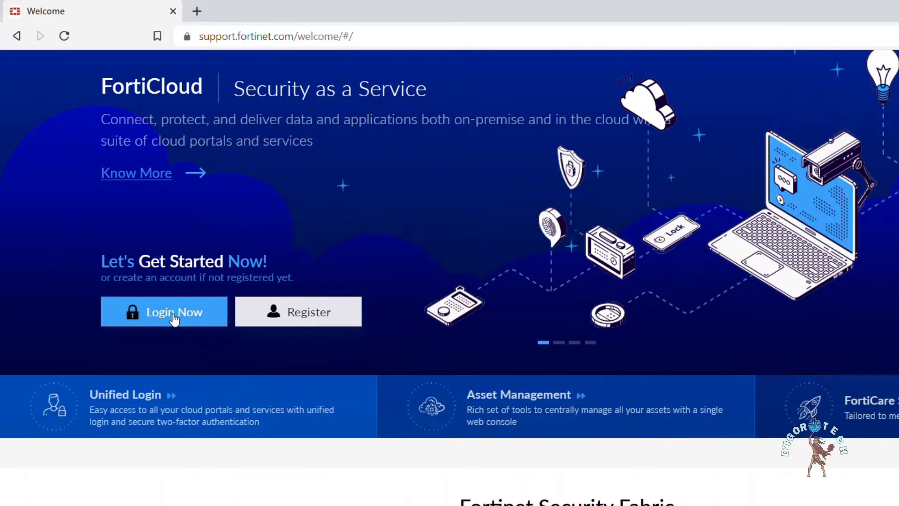
Step: Register with the account email, then open Gmail in a new tab
left_click(305, 314)
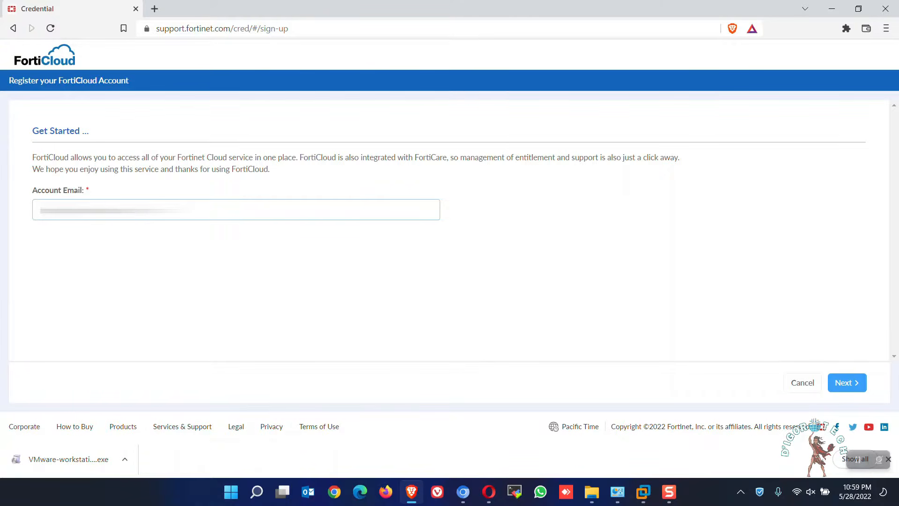
left_click(846, 384)
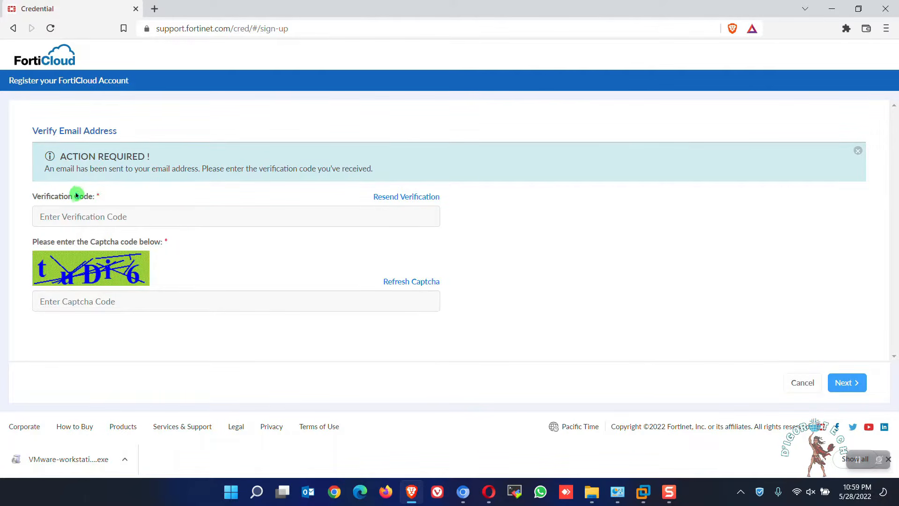
left_click(155, 9)
type("gmail")
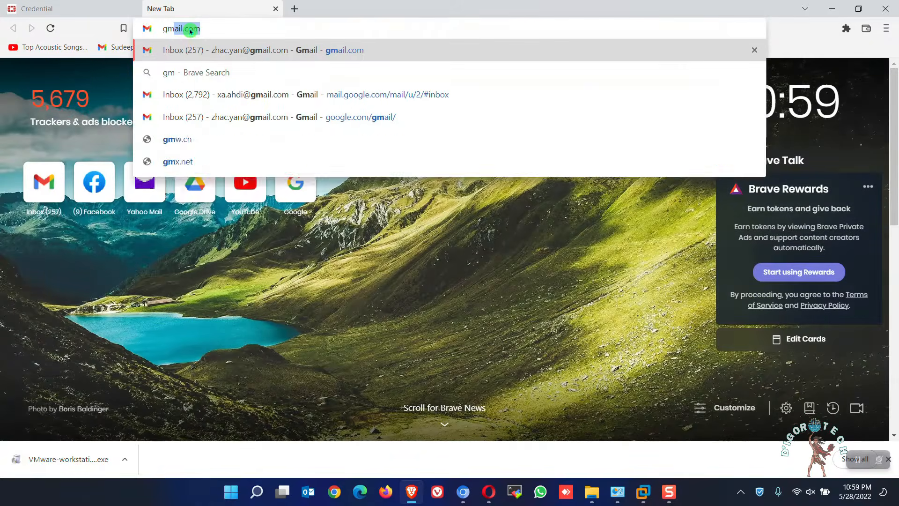
key("Return")
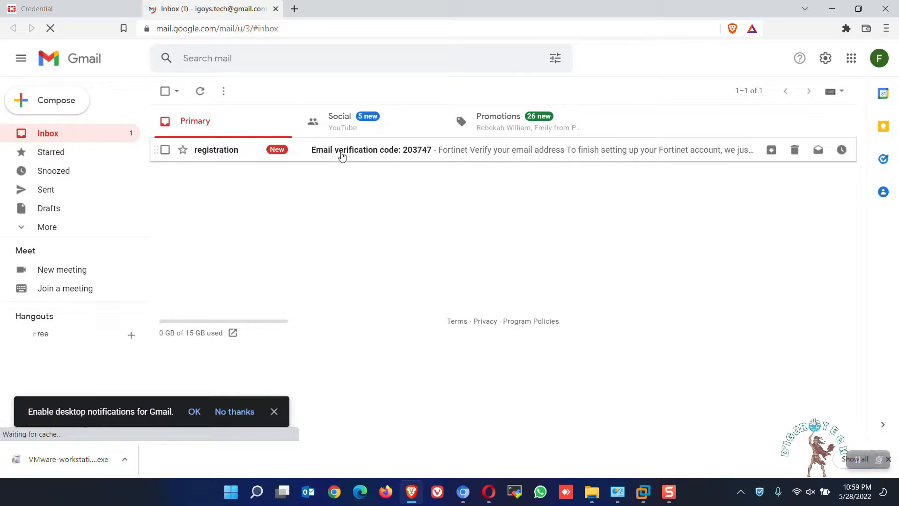
Step: Copy the emailed verification code into the form, enter the captcha, and submit
left_click(94, 7)
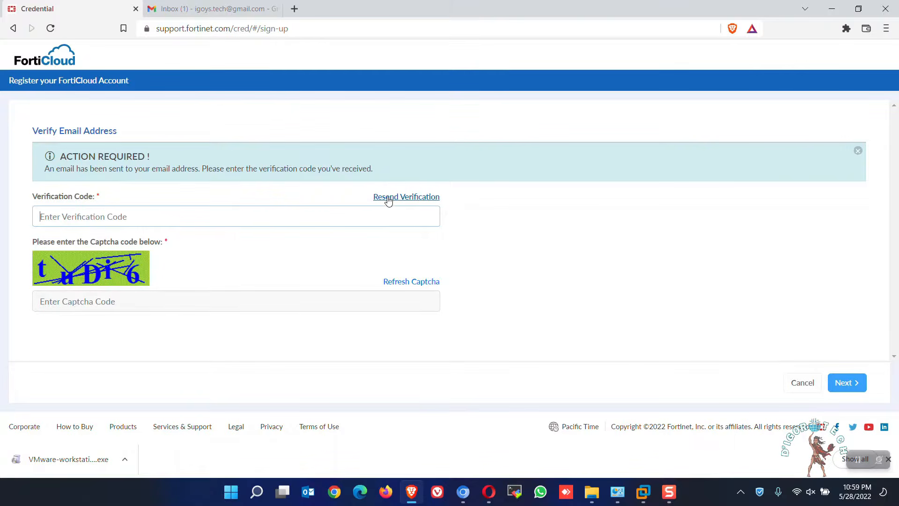
left_click(250, 8)
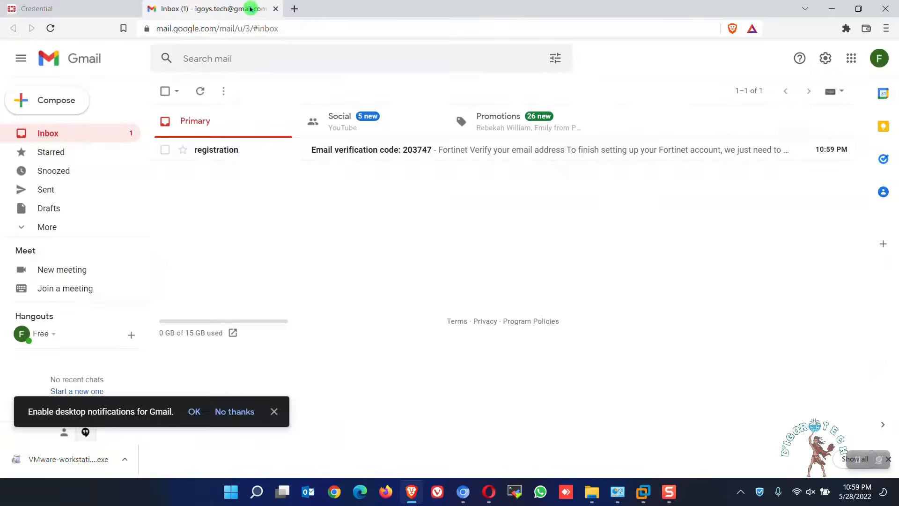
left_click(399, 150)
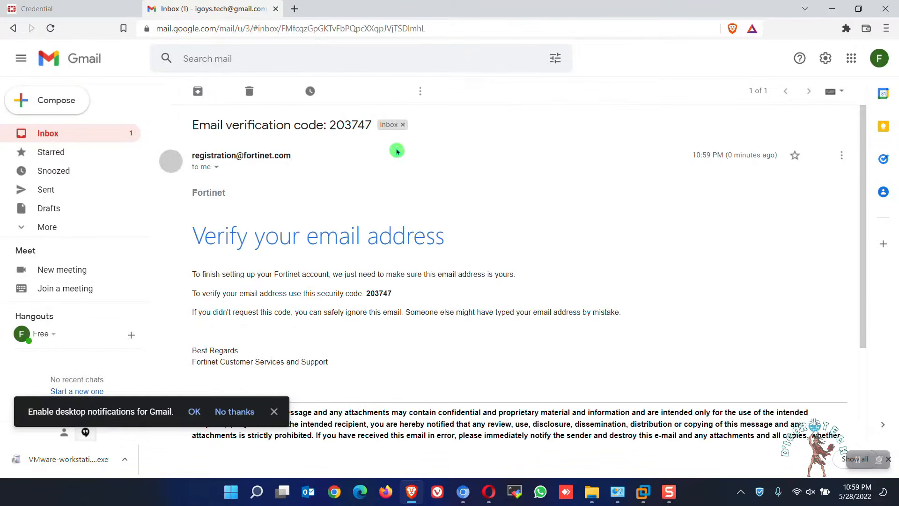
scroll(398, 201, "down", 1)
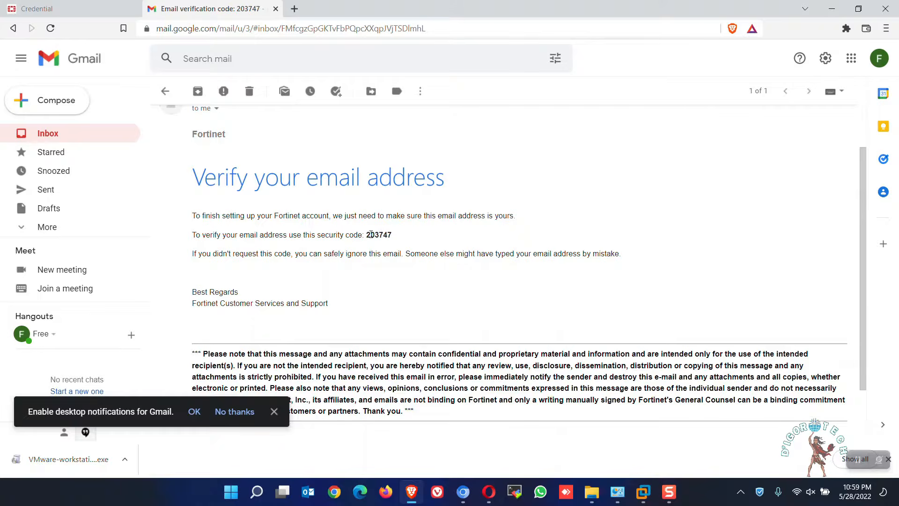
left_click_drag(364, 235, 399, 233)
key("ctrl+c")
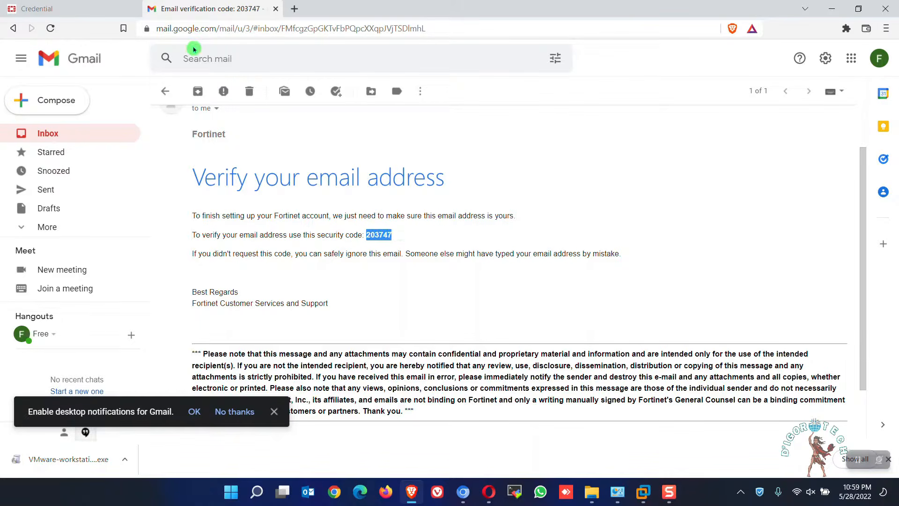
left_click(70, 8)
key("ctrl+v")
left_click(82, 305)
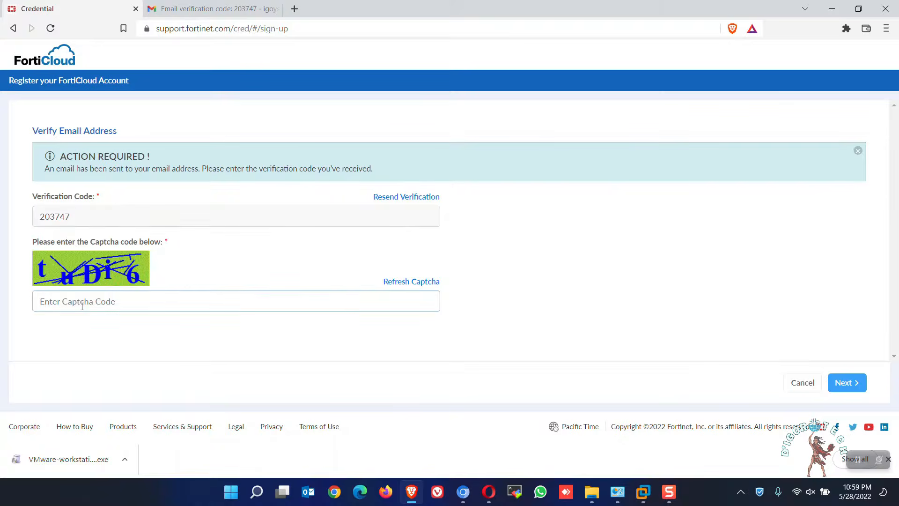
type("tuDi6")
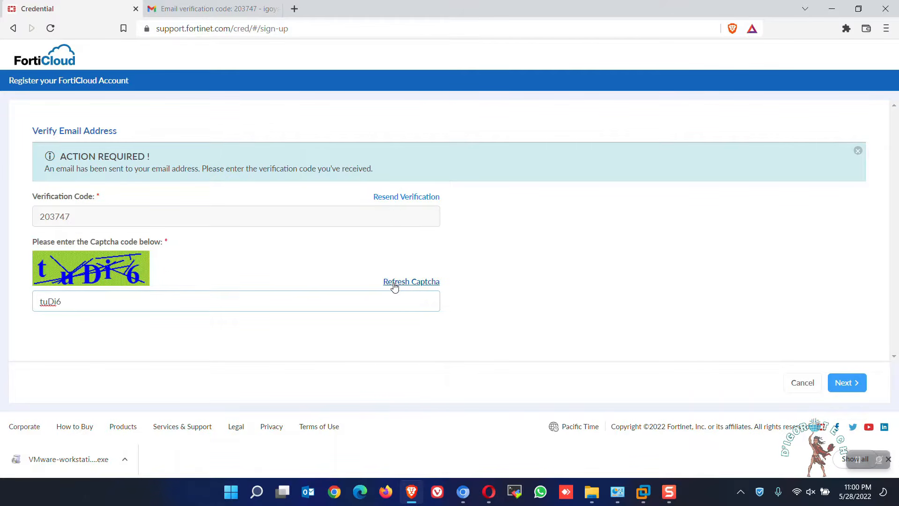
left_click(838, 383)
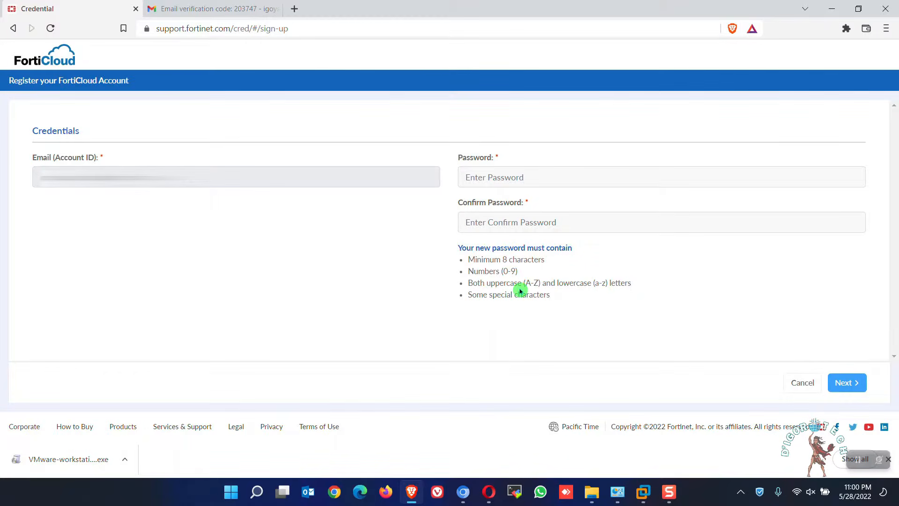
Step: Set and confirm a password meeting the 8-character, number and special-character rules
left_click(478, 177)
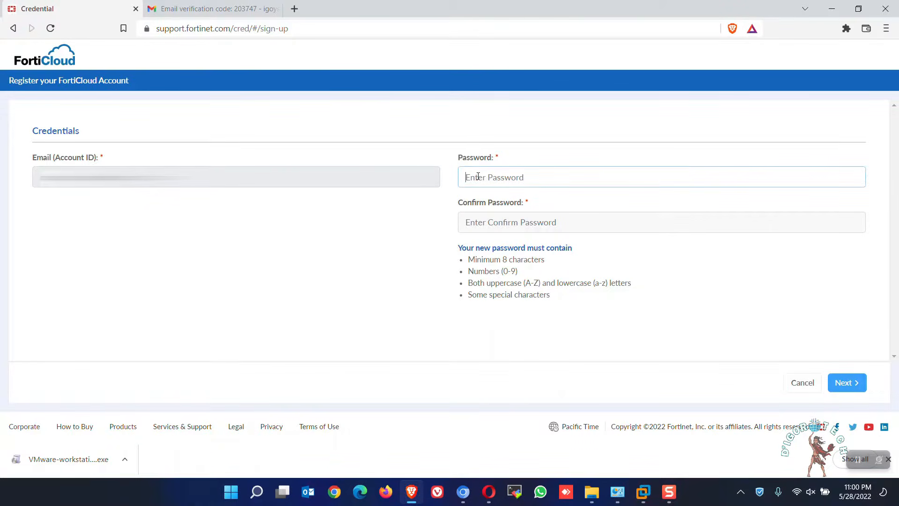
left_click_drag(542, 261, 465, 264)
left_click_drag(520, 272, 632, 285)
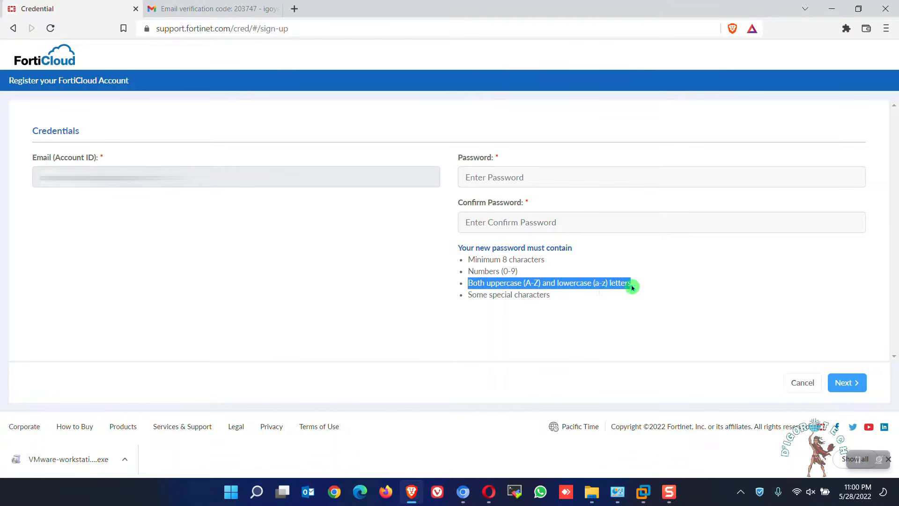
left_click_drag(487, 298, 554, 296)
left_click(517, 174)
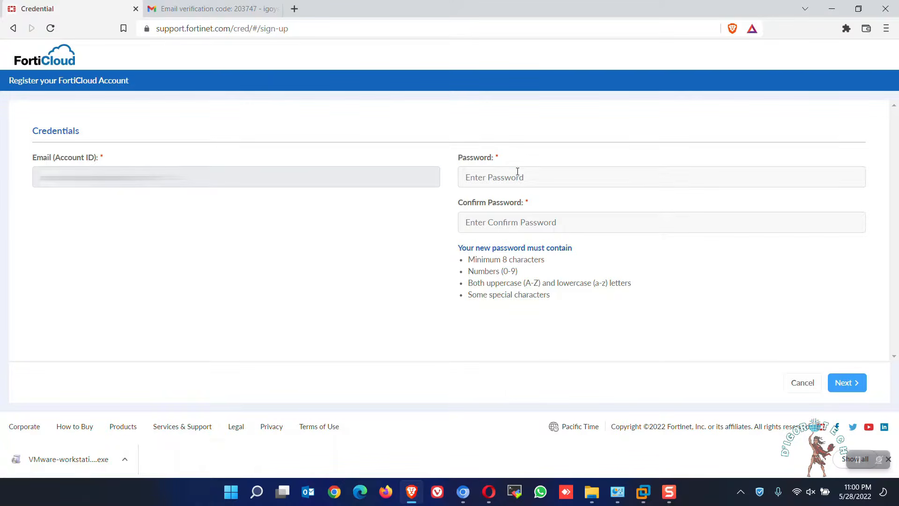
type("**********")
key("Tab")
type("**********")
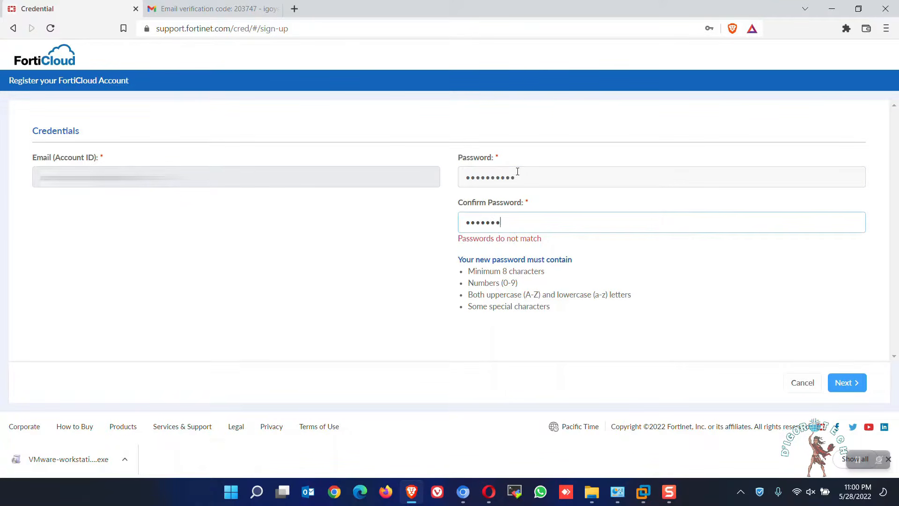
left_click(843, 382)
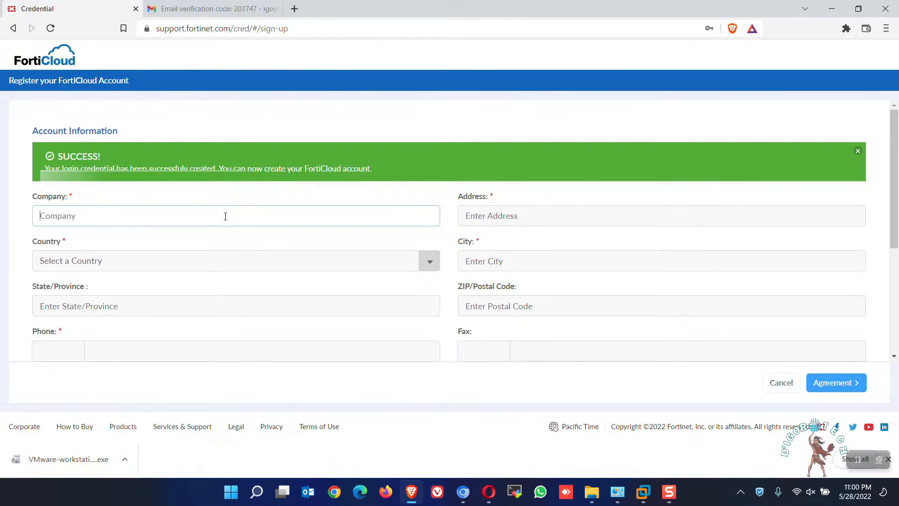
Step: Fill in the company and contact details, accept the terms, and submit the registration
left_click(225, 217)
type("D IgoroTEc")
key("BackSpace")
key("BackSpace")
type("ech")
key("Tab")
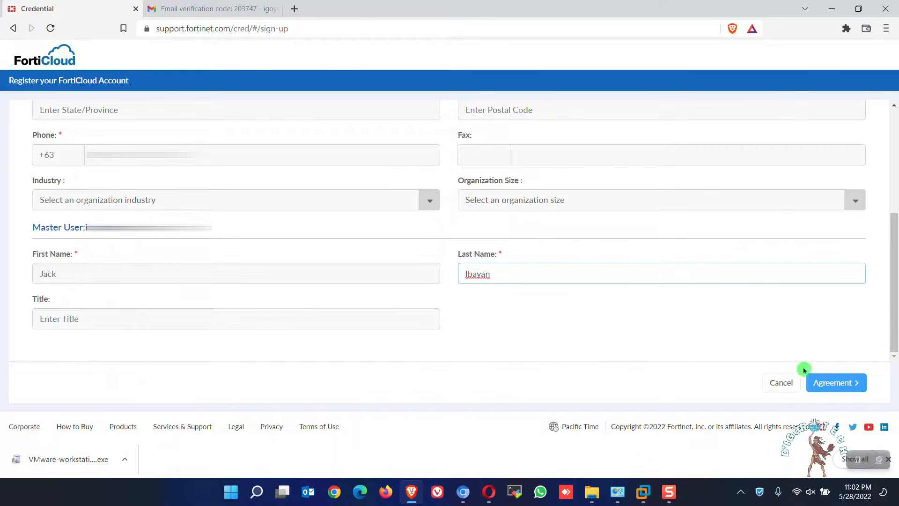
left_click(833, 384)
left_click(37, 344)
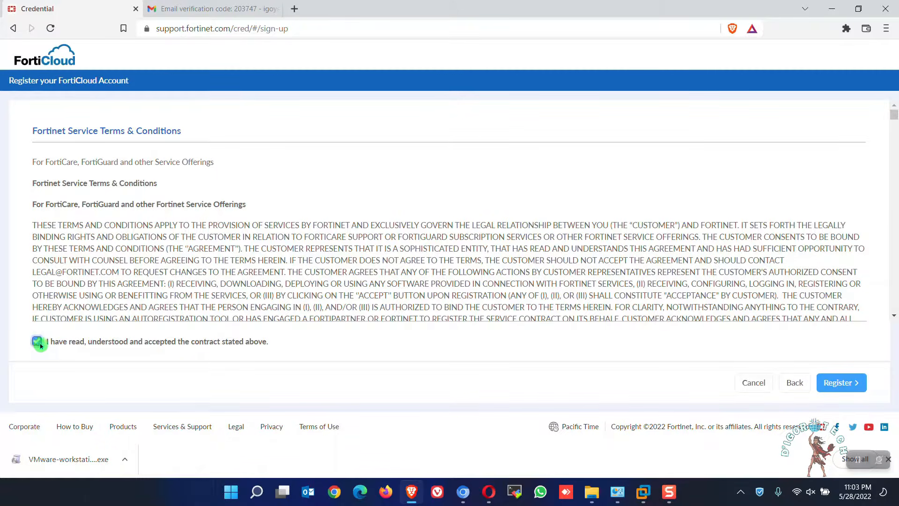
left_click(840, 393)
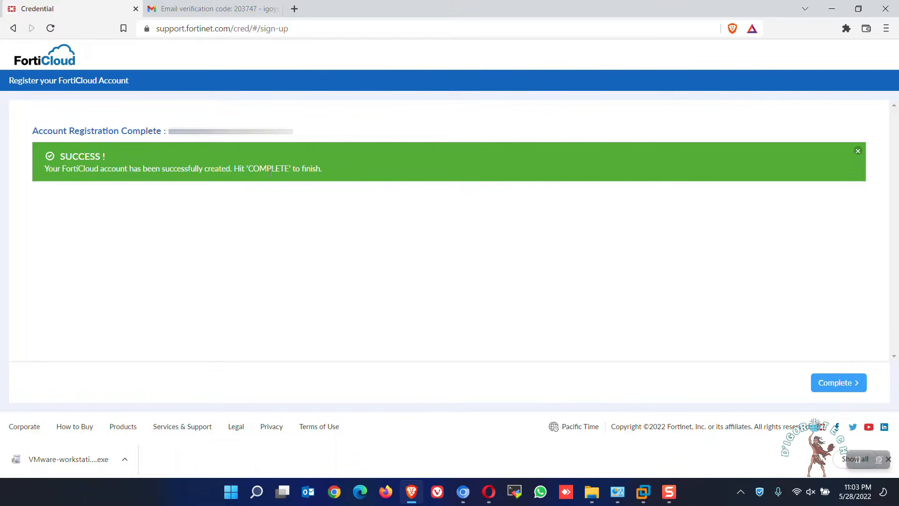
Step: Log in to FortiCloud and go to Support > VM Images downloads
left_click(838, 383)
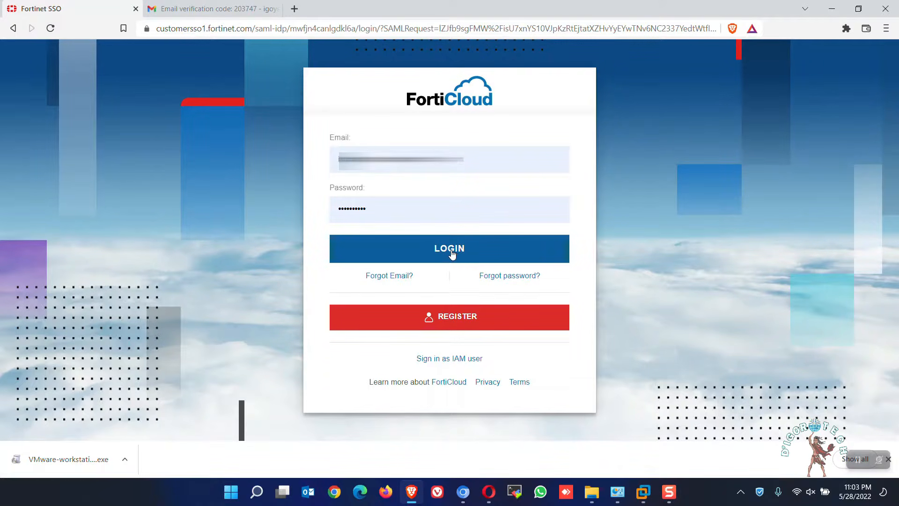
left_click(398, 233)
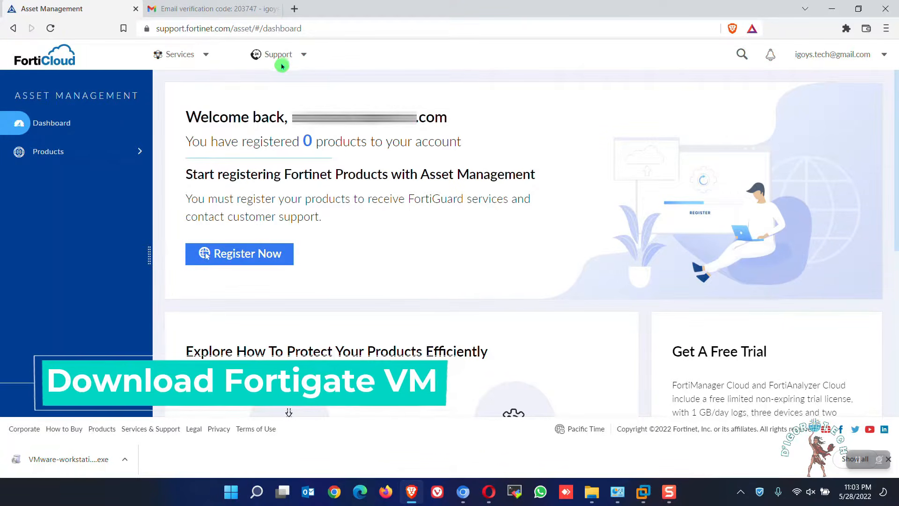
left_click(303, 57)
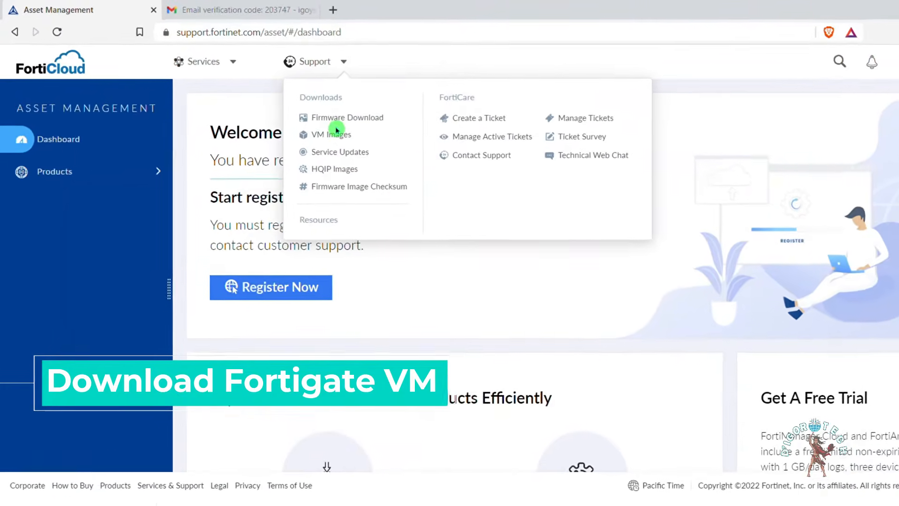
left_click(336, 132)
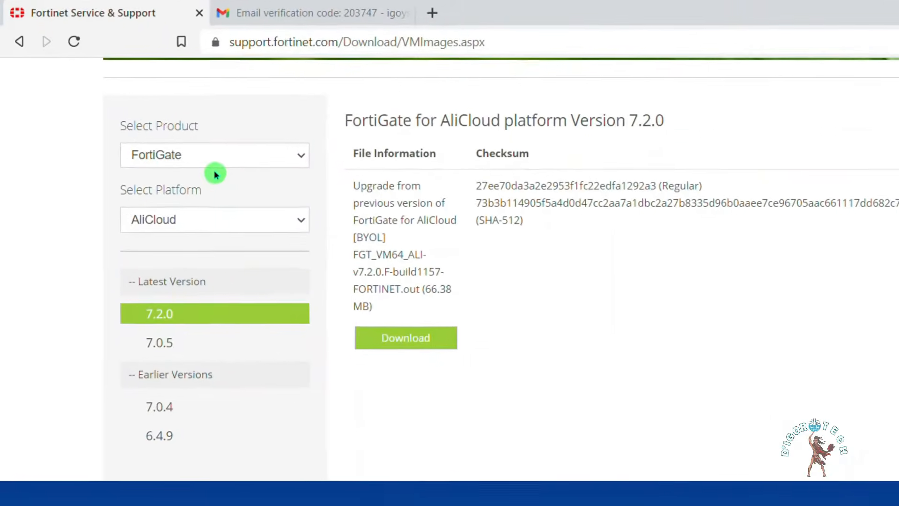
Step: Filter the FortiCloud downloads to the VMWare ESXi platform and the 7.2.0 release
left_click_drag(205, 126, 125, 126)
left_click(177, 144)
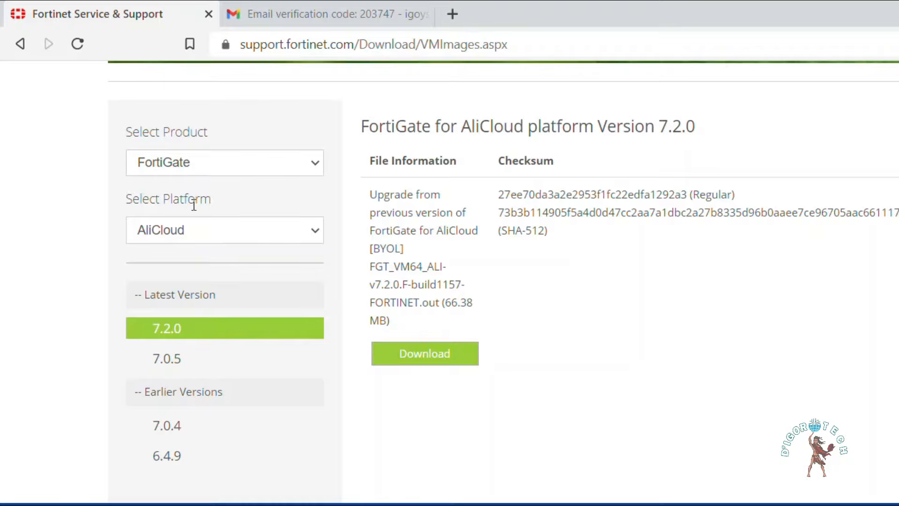
left_click(178, 232)
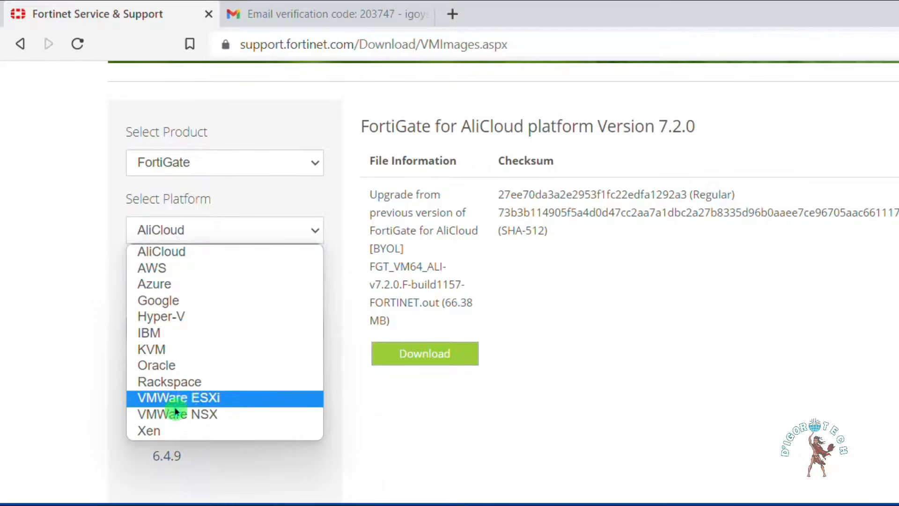
left_click(193, 400)
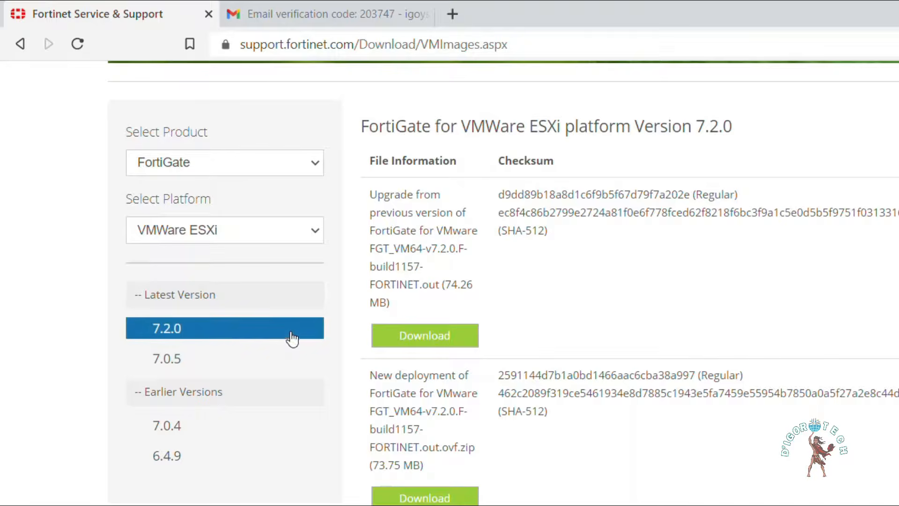
left_click(217, 349)
Step: Download the New deployment .ovf.zip package and save it to the DL folder
left_click_drag(146, 297, 210, 295)
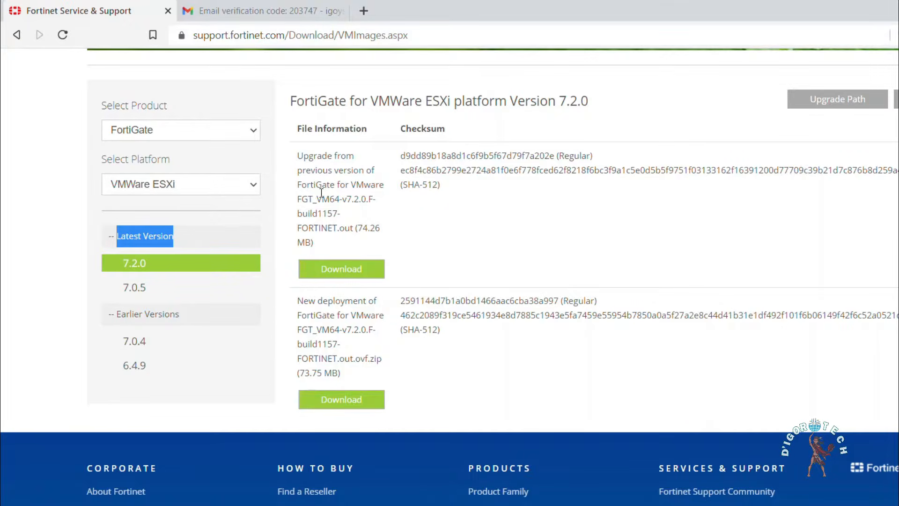
left_click_drag(299, 156, 381, 197)
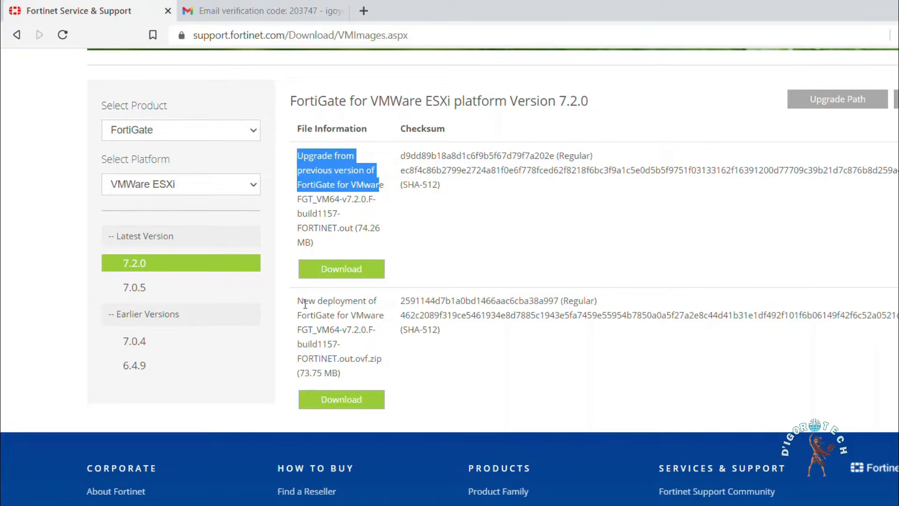
left_click_drag(297, 304, 378, 329)
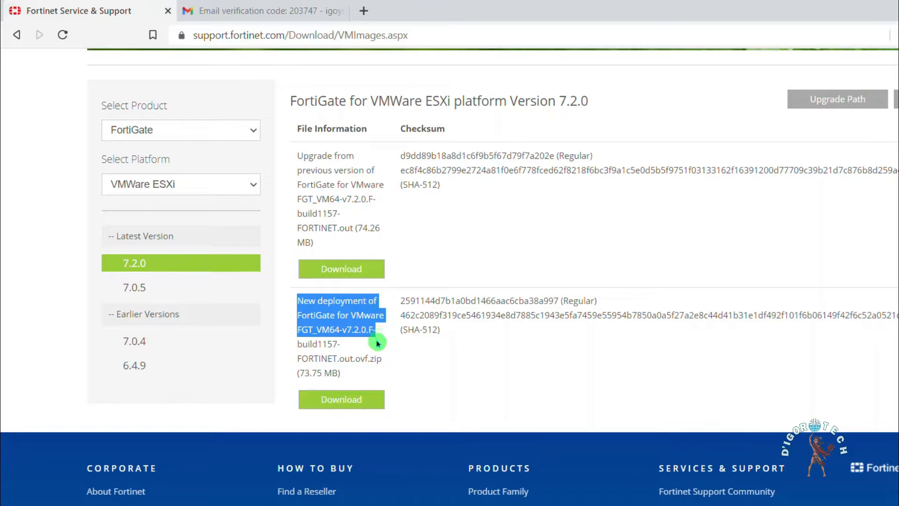
left_click(378, 343)
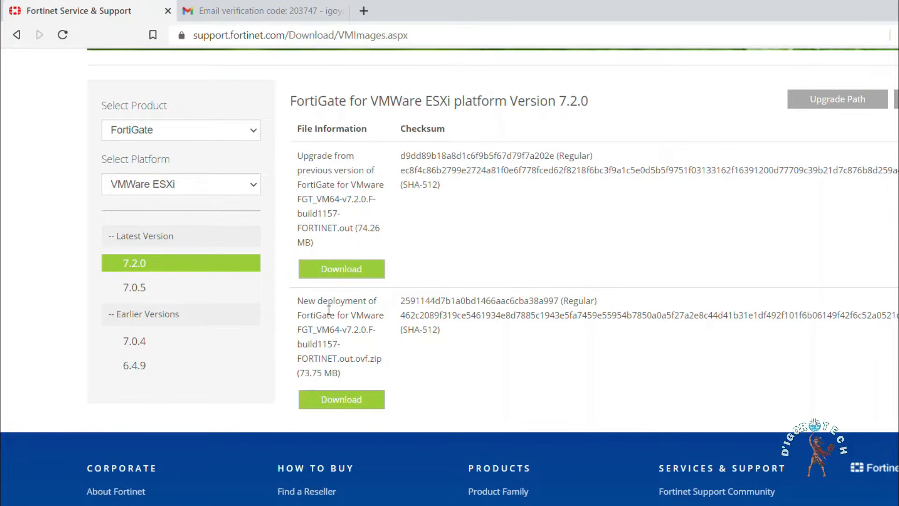
left_click(331, 400)
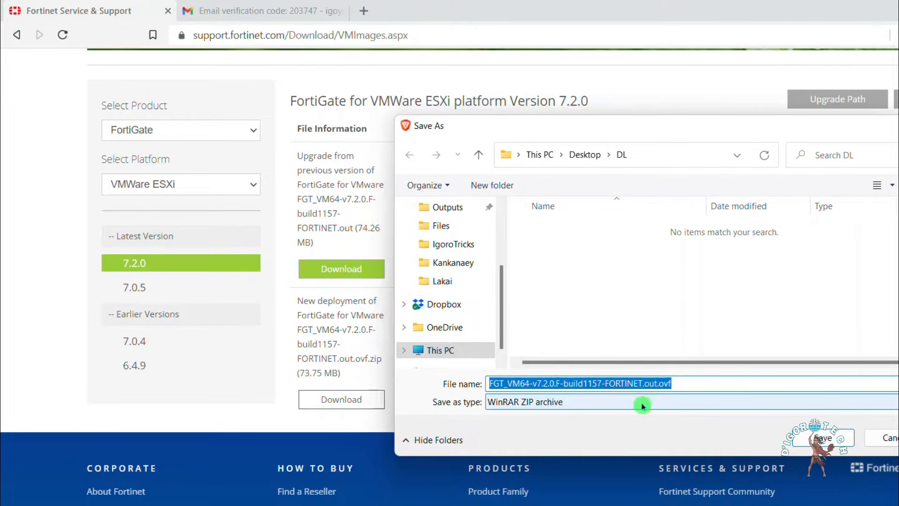
left_click(823, 436)
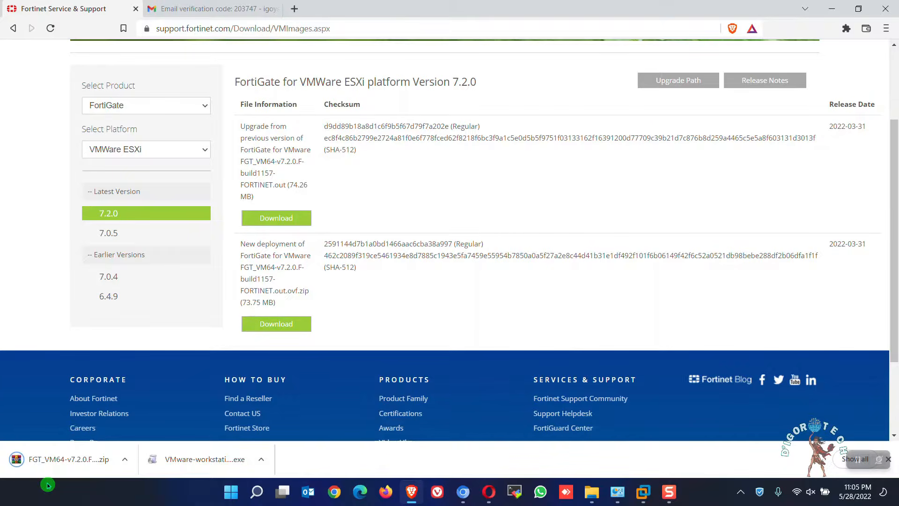
Step: Show the downloaded zip in the DL folder and refresh the listing
left_click(130, 463)
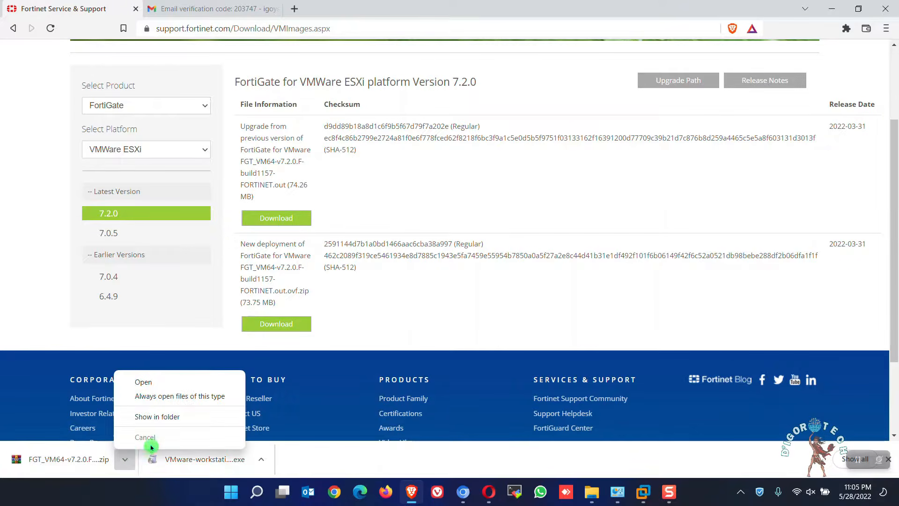
left_click(157, 417)
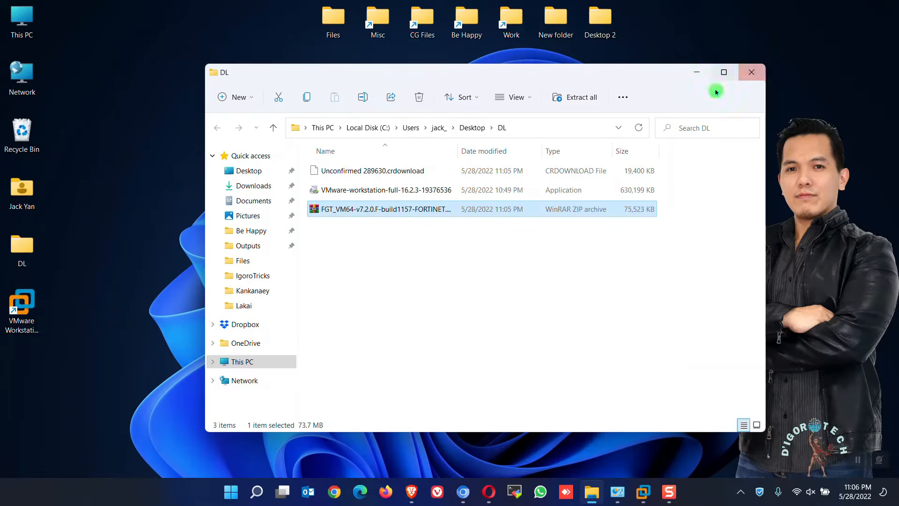
right_click(373, 248)
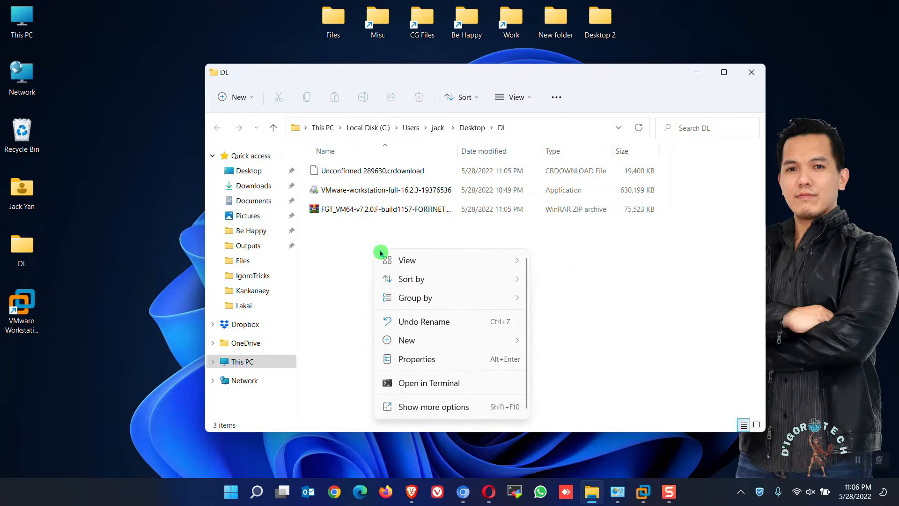
left_click(417, 402)
left_click(454, 237)
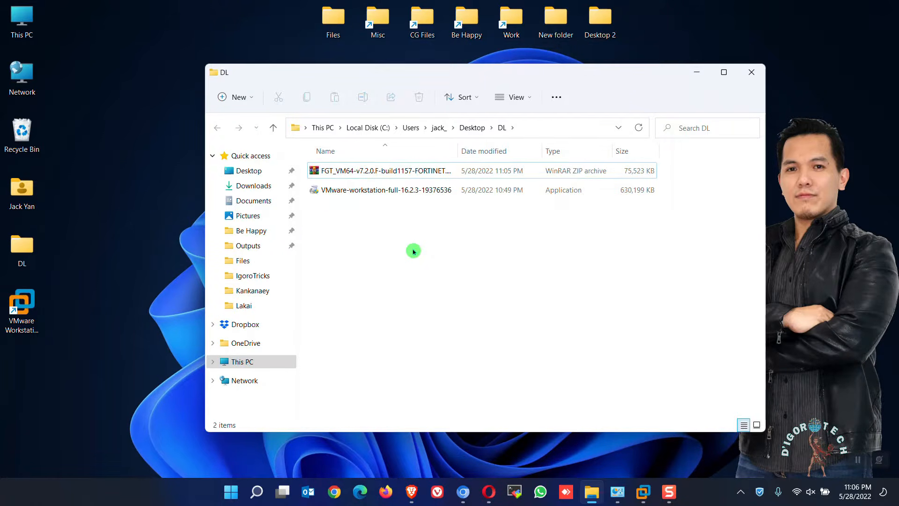
Step: Extract the FortiGate zip into the DL folder
left_click(369, 171)
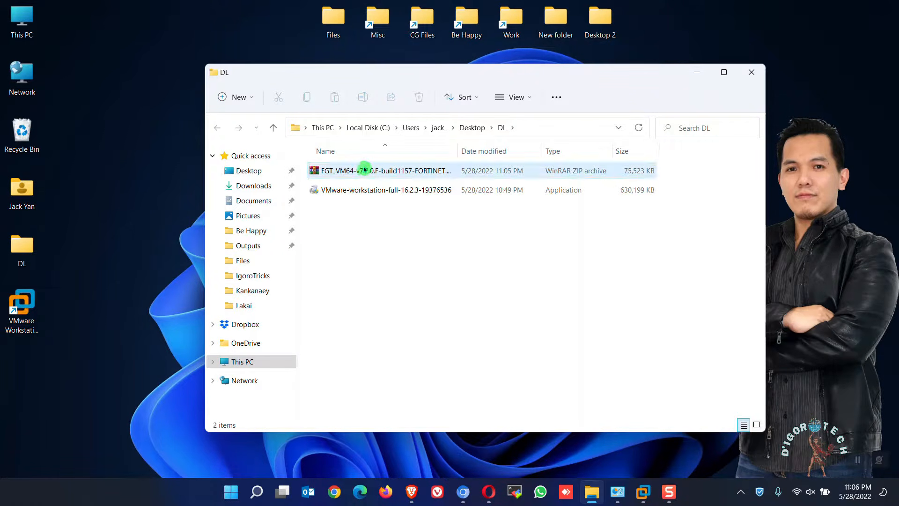
right_click(399, 171)
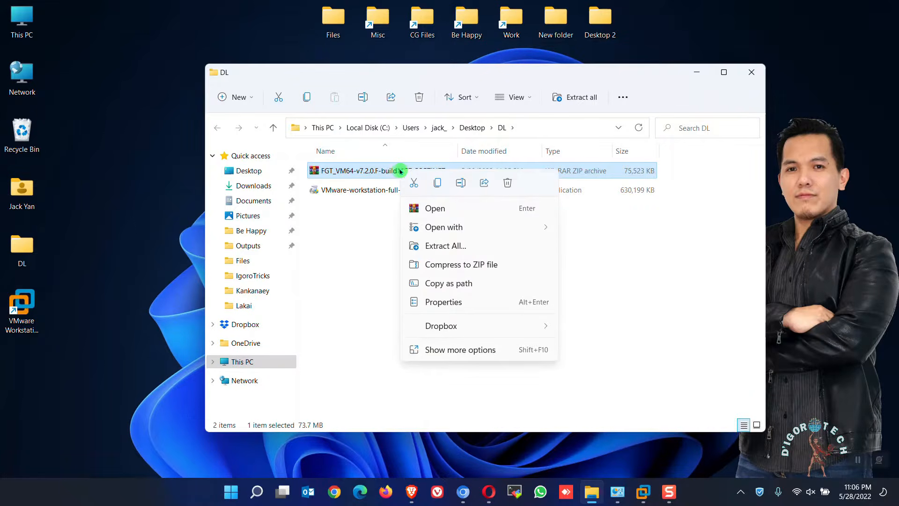
left_click(444, 248)
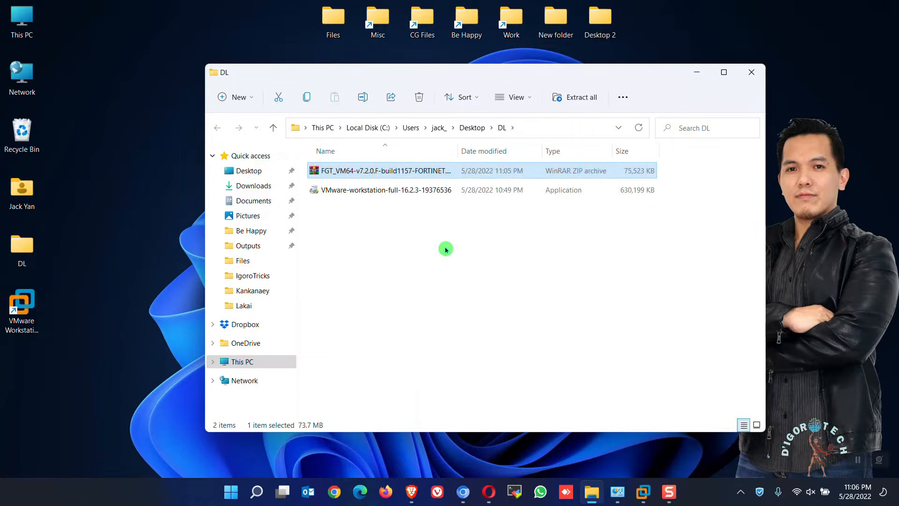
left_click(538, 365)
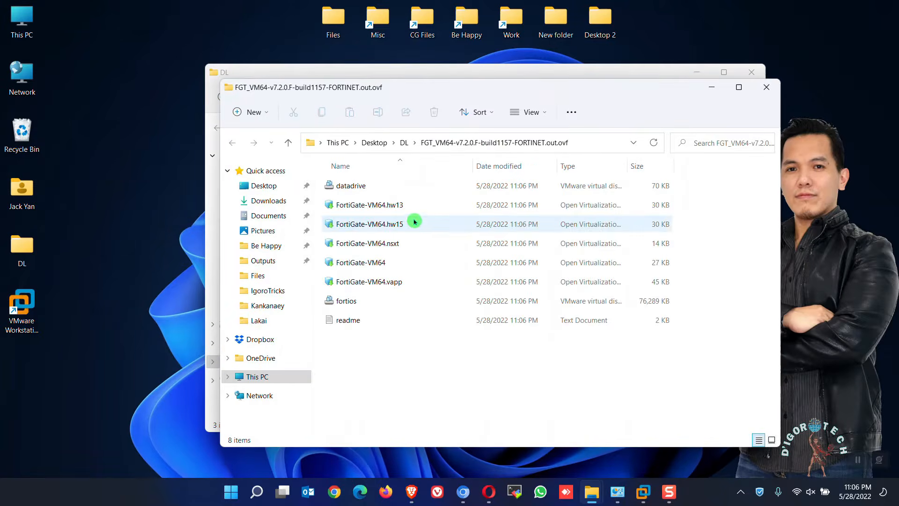
Step: Turn on file name extensions in the extracted FortiGate folder view
left_click(364, 266)
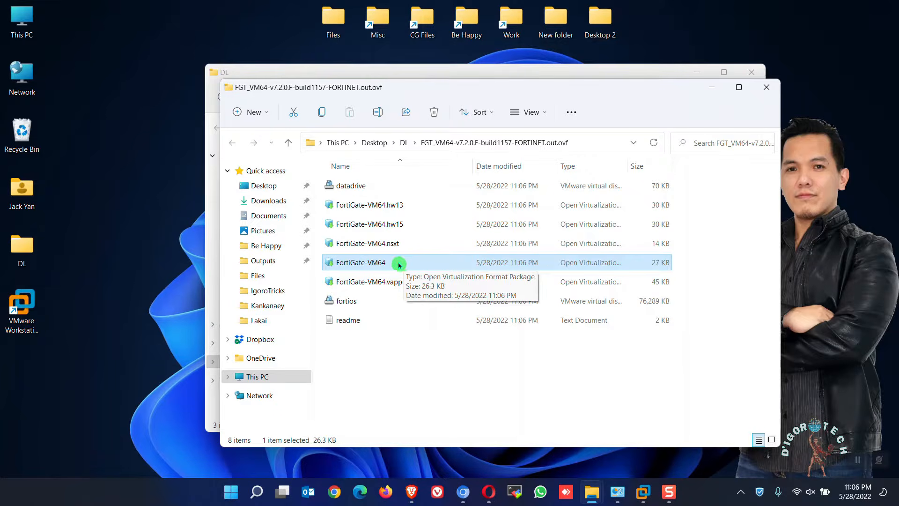
left_click(527, 112)
mouse_move(572, 312)
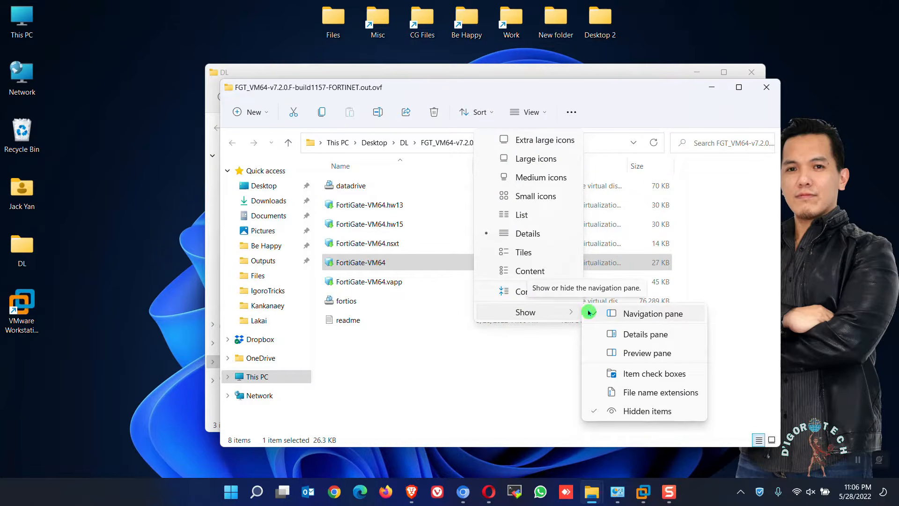
left_click(655, 392)
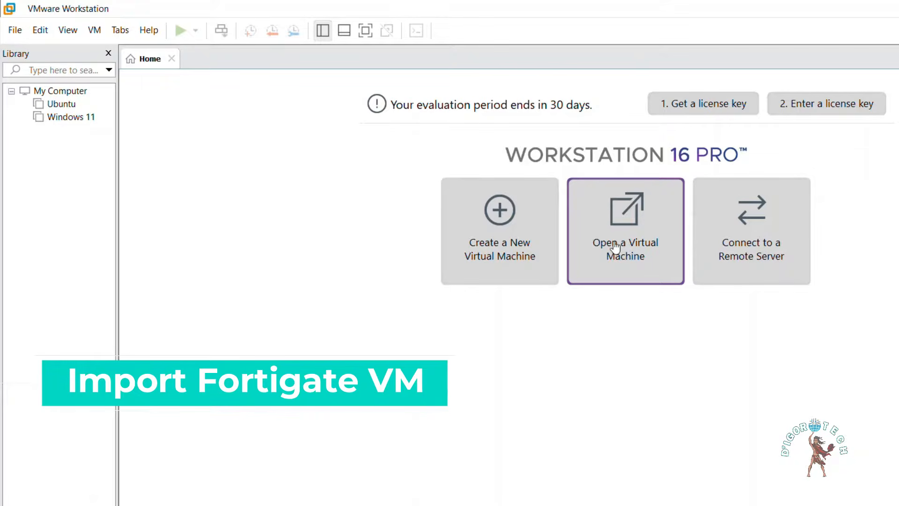
Step: Open FortiGate-VM64.ovf from Desktop\DL for import and accept the license agreement
left_click(625, 261)
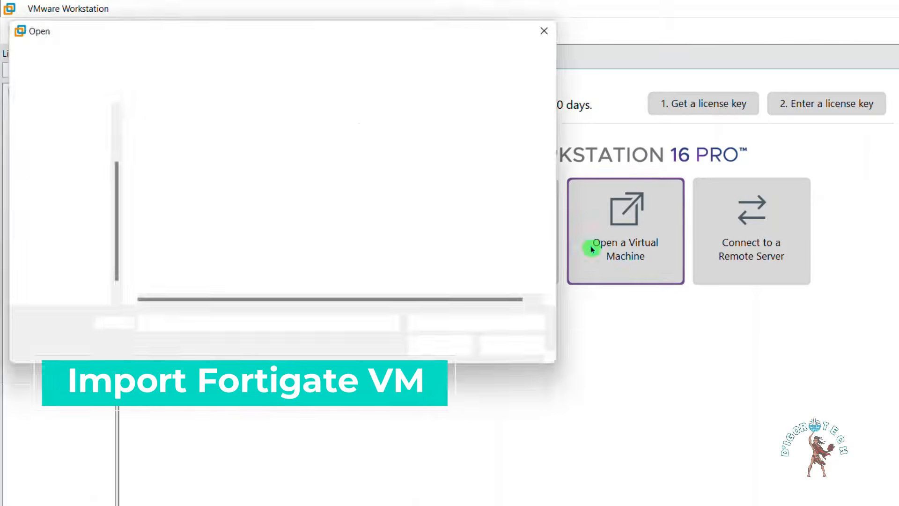
left_click(61, 135)
left_click(257, 151)
double_click(257, 150)
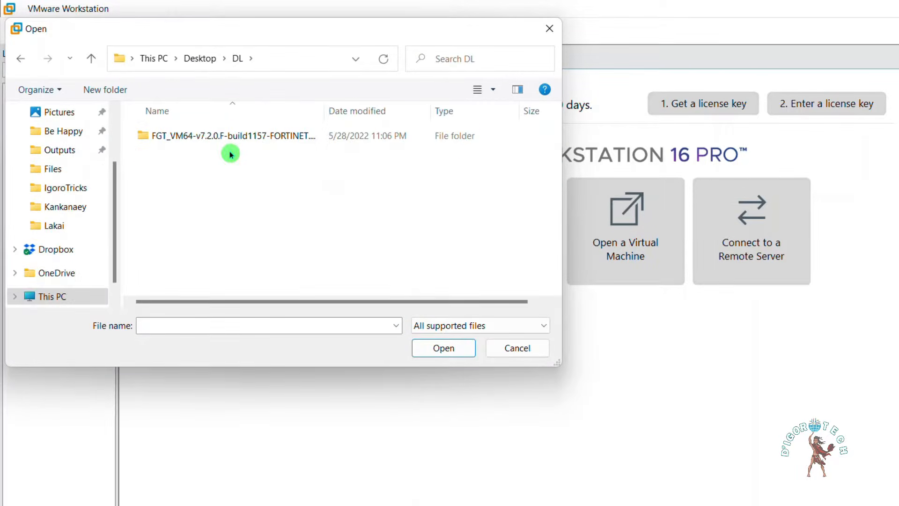
double_click(209, 141)
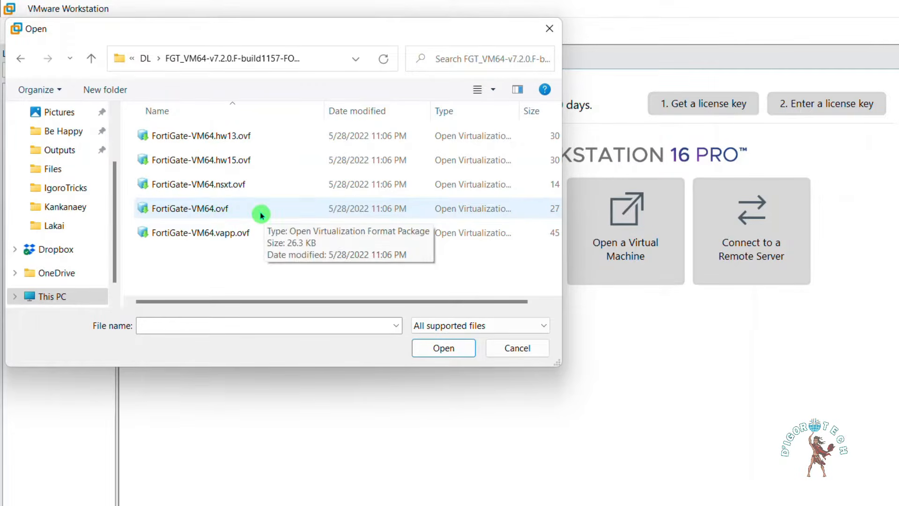
left_click(221, 210)
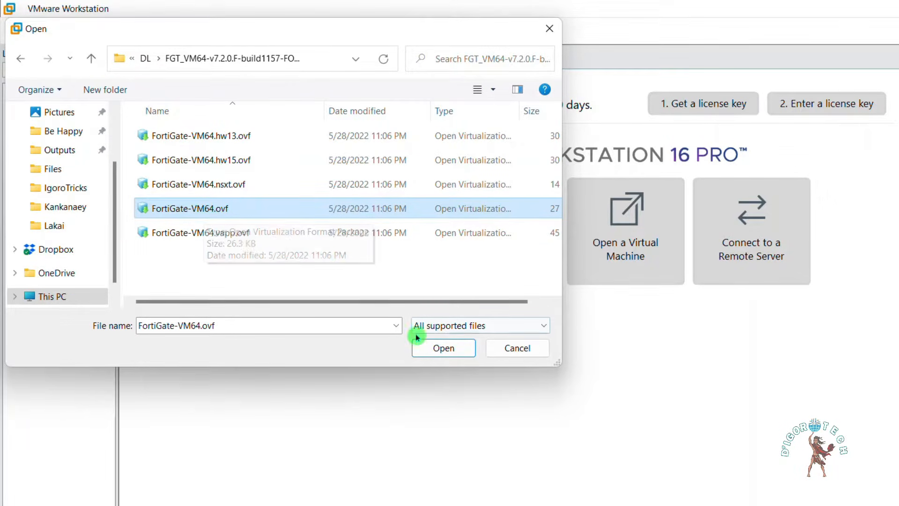
left_click(438, 348)
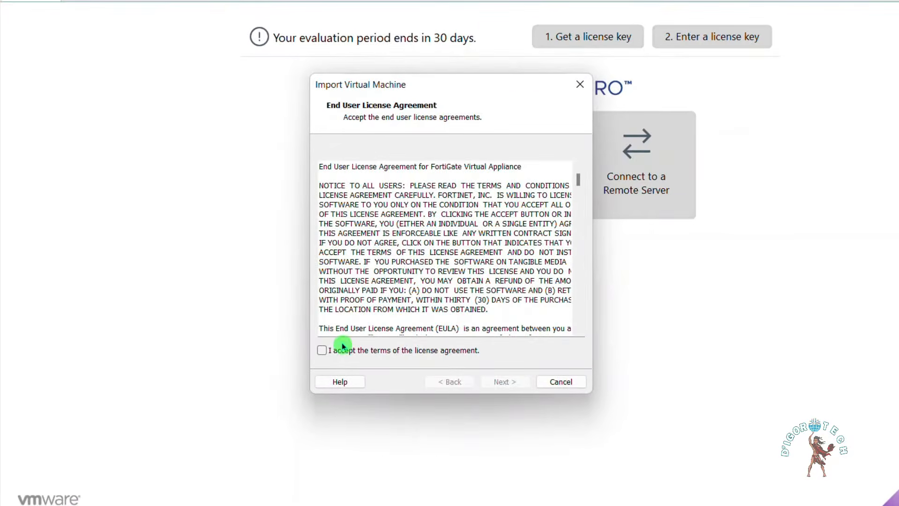
left_click(334, 352)
left_click(502, 382)
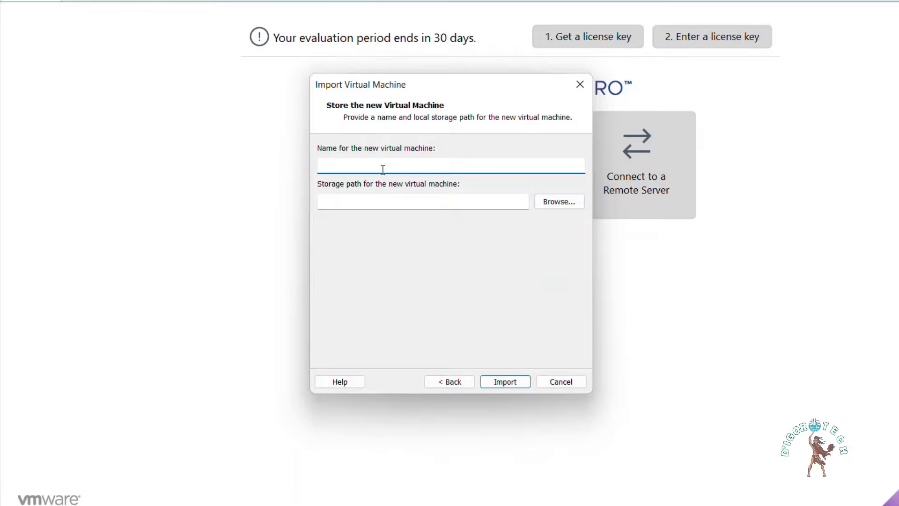
Step: Store the VM in a new folder D:\VM's\FG-7.2 and start the import
type("FG-7.2")
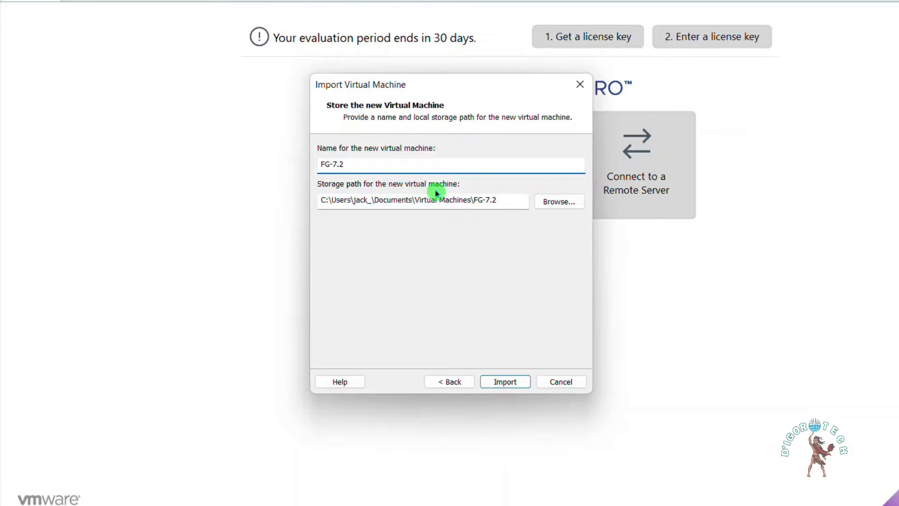
left_click(559, 204)
scroll(392, 241, "down", 5)
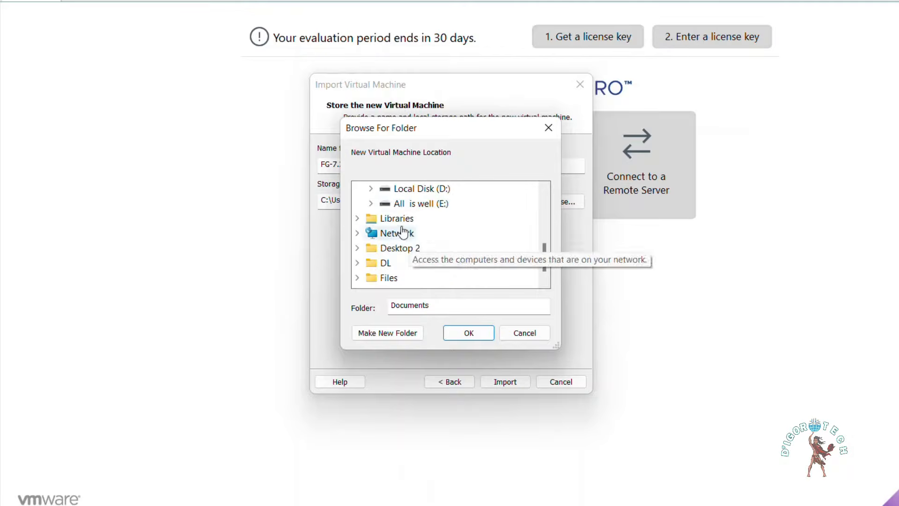
left_click(372, 189)
scroll(421, 237, "down", 2)
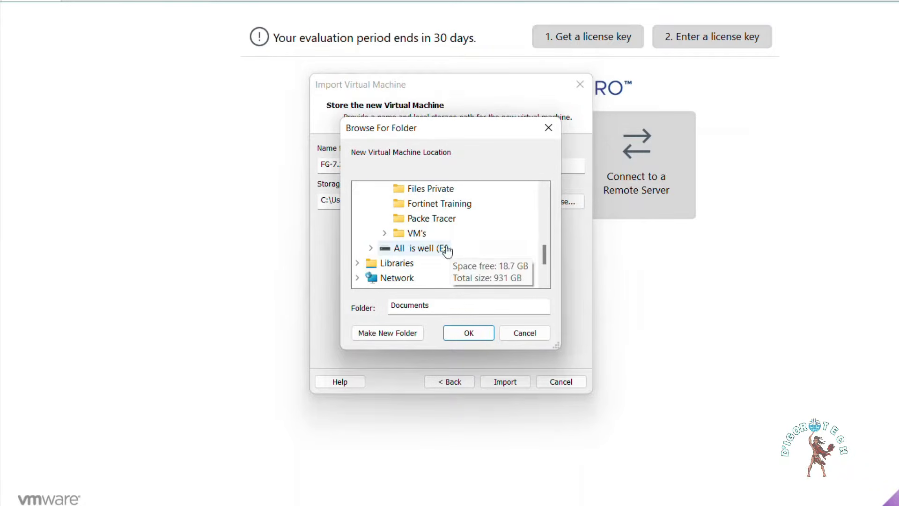
left_click(385, 233)
right_click(412, 204)
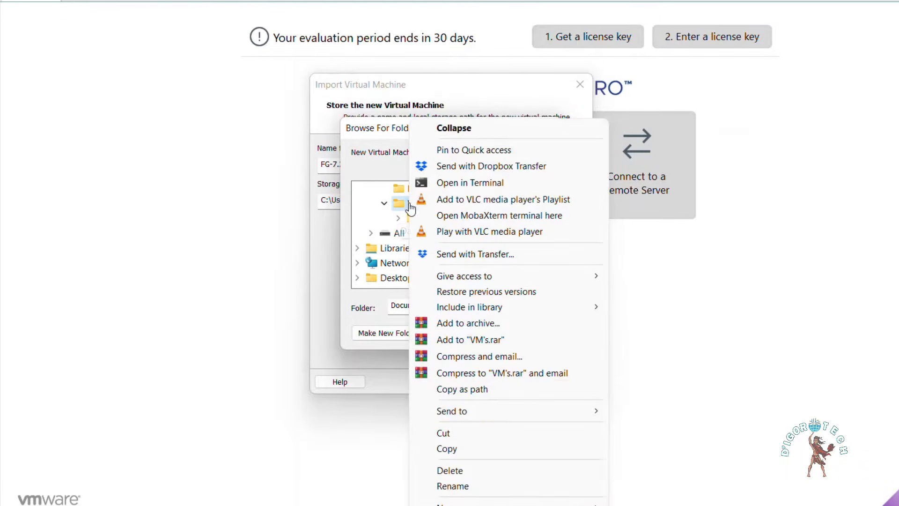
mouse_move(463, 503)
left_click(646, 503)
type("FG-7.2")
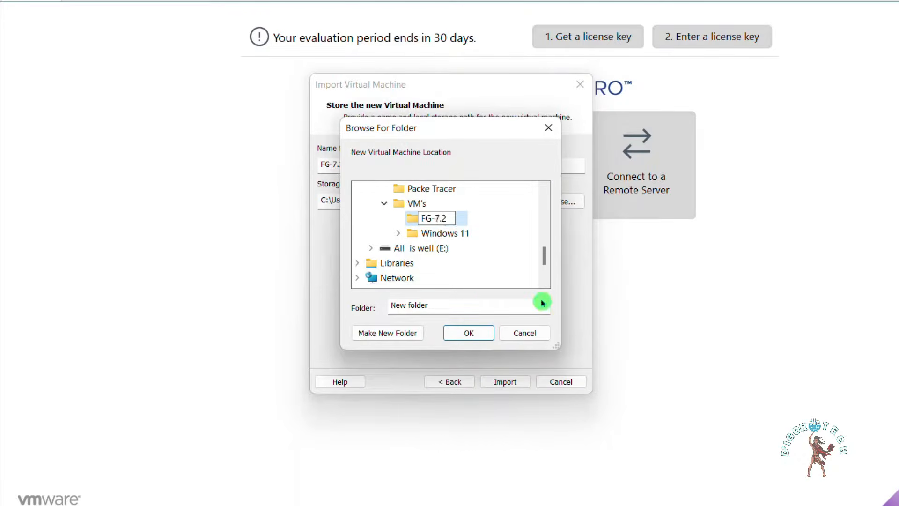
key("Return")
left_click(468, 332)
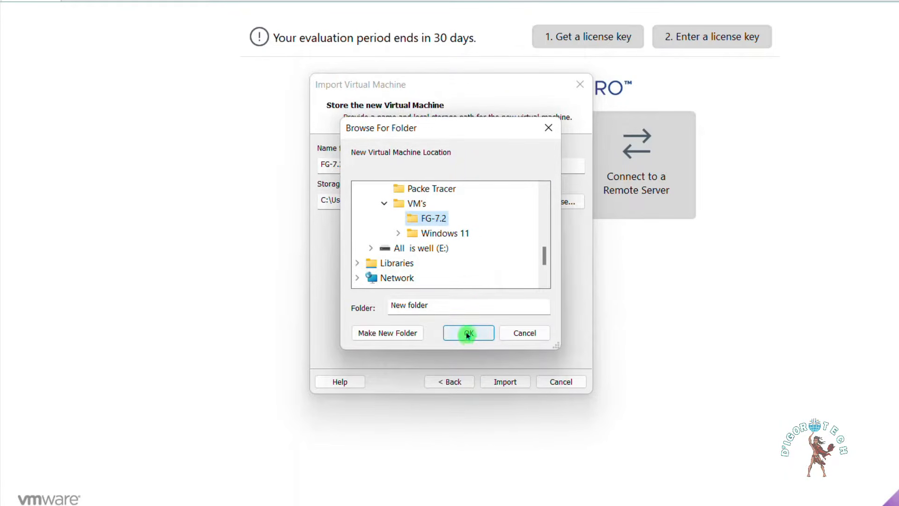
left_click_drag(345, 164, 310, 162)
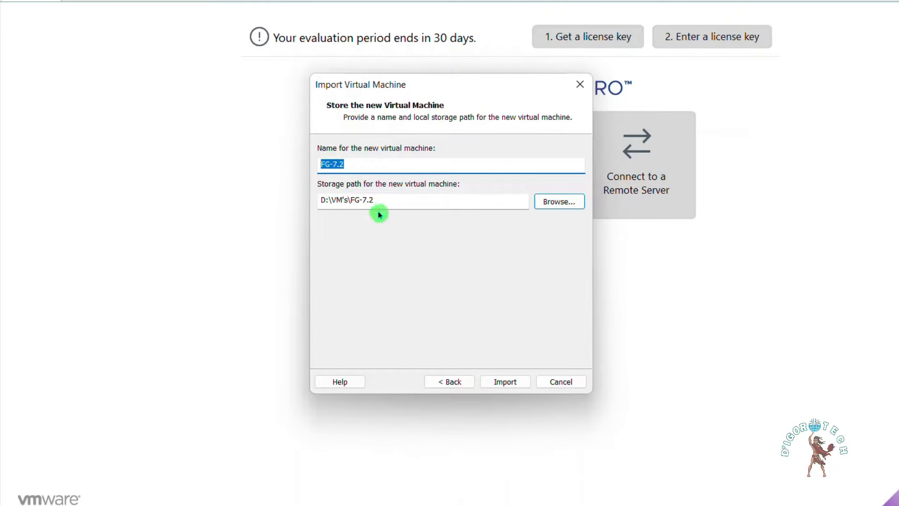
left_click(506, 389)
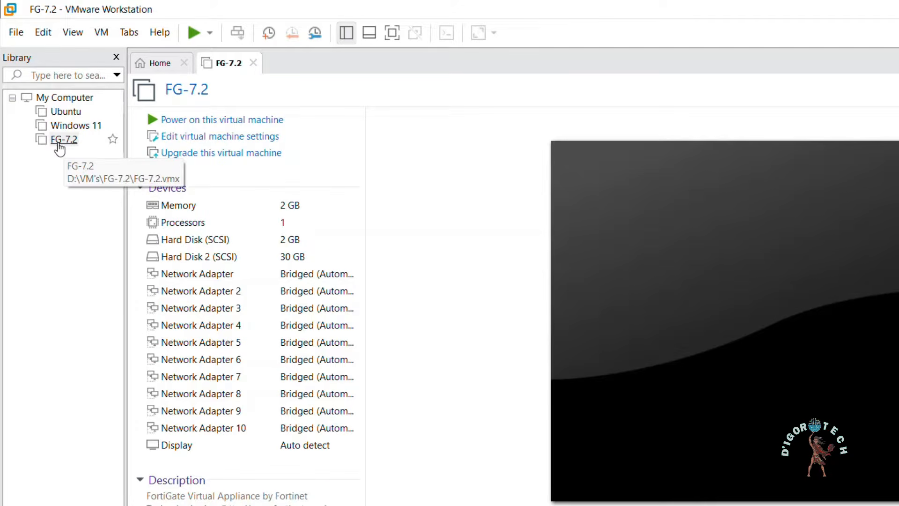
Step: Open FG-7.2's settings and review its processors, both hard disks and first network adapter
left_click(61, 155)
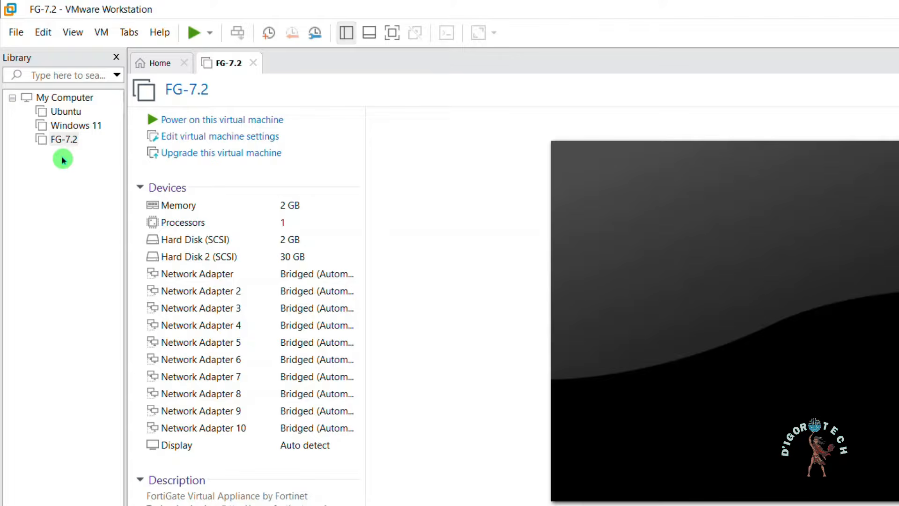
left_click(234, 136)
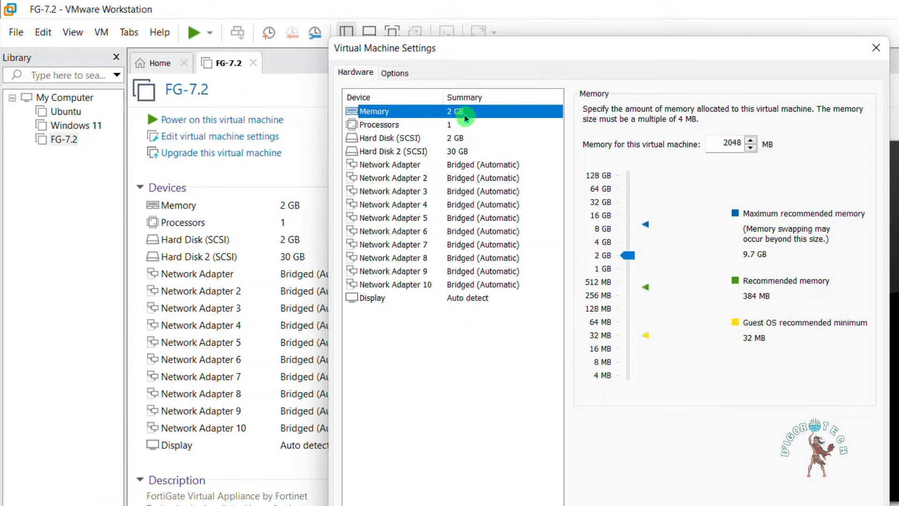
left_click(457, 124)
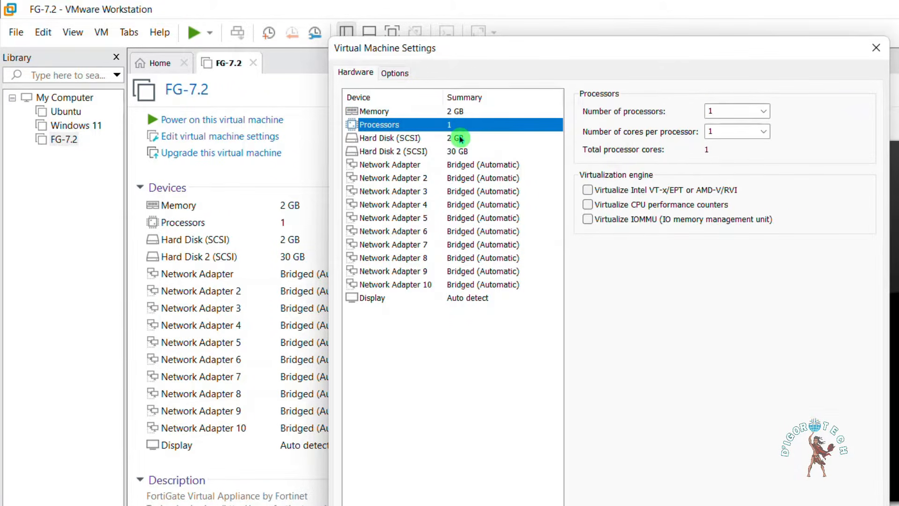
left_click(461, 138)
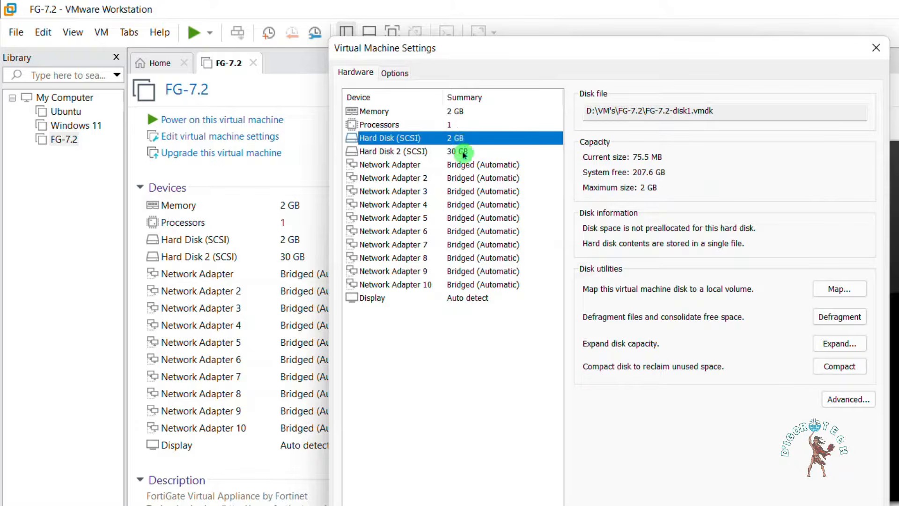
left_click(461, 150)
left_click(487, 169)
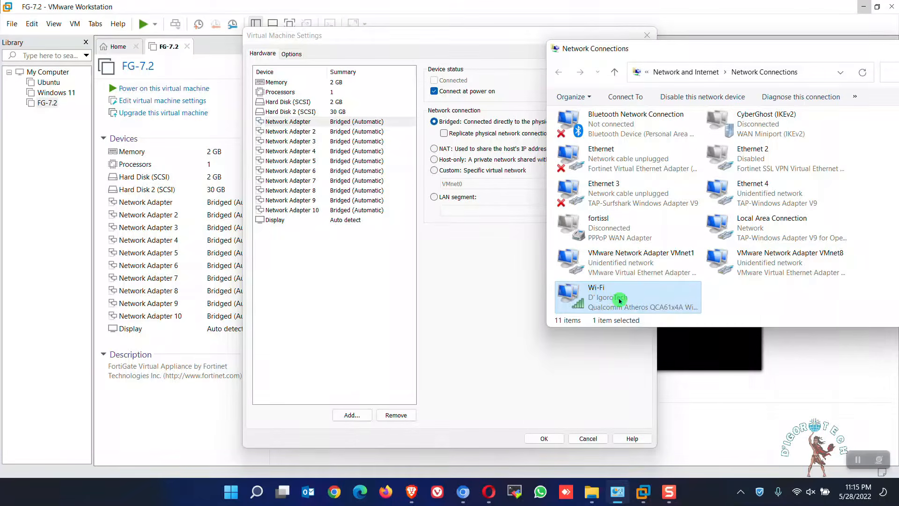
right_click(838, 406)
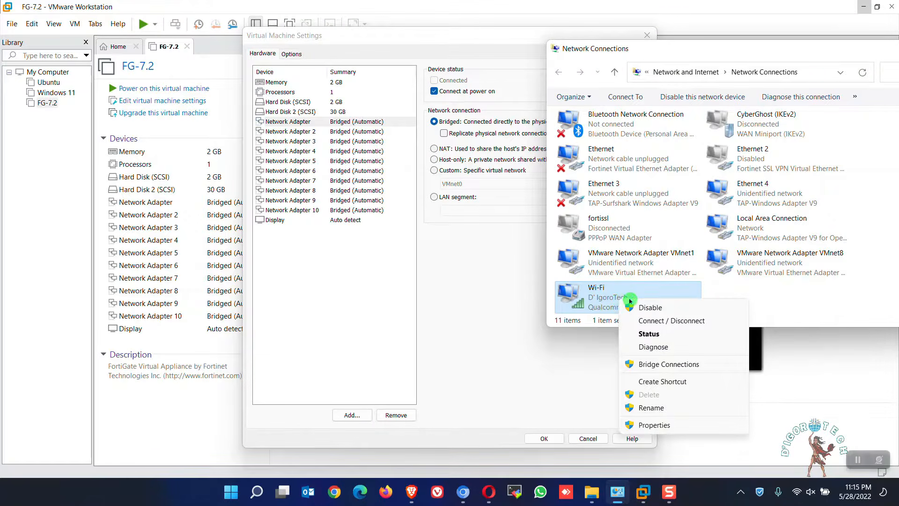
left_click(649, 333)
left_click_drag(493, 131, 675, 70)
left_click(593, 199)
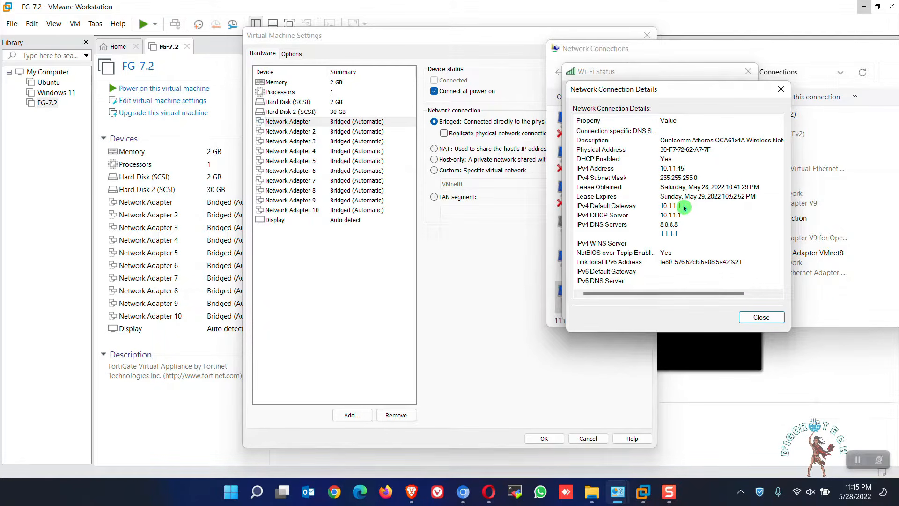
left_click(670, 207)
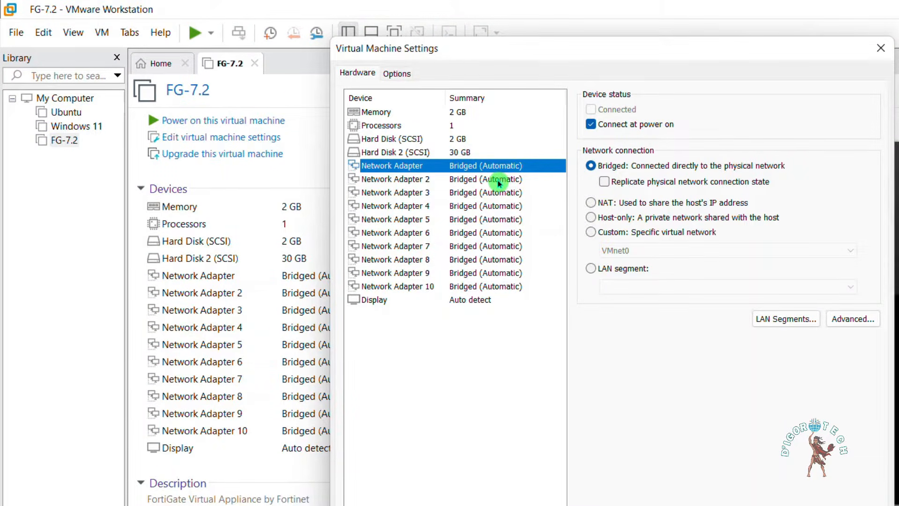
Step: Switch Network Adapter 2 to LAN segment and create a global segment named LAN
left_click(498, 180)
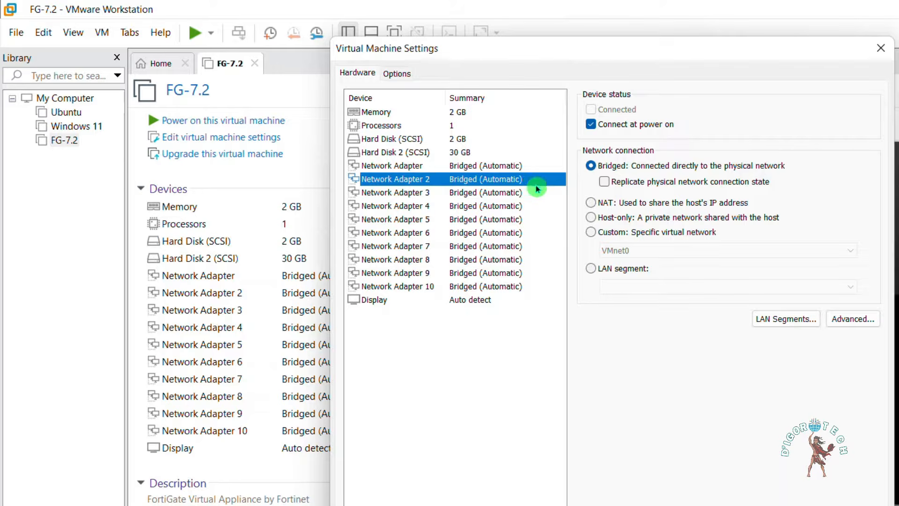
left_click(591, 270)
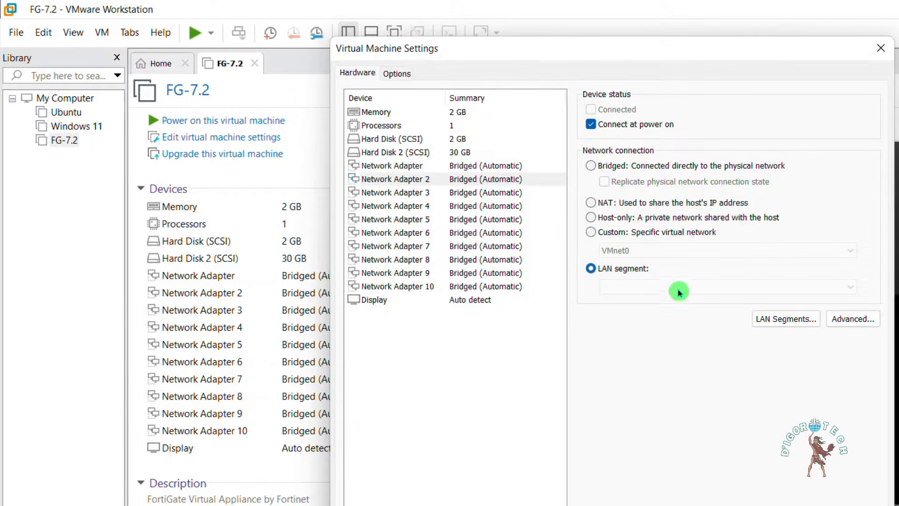
left_click(784, 320)
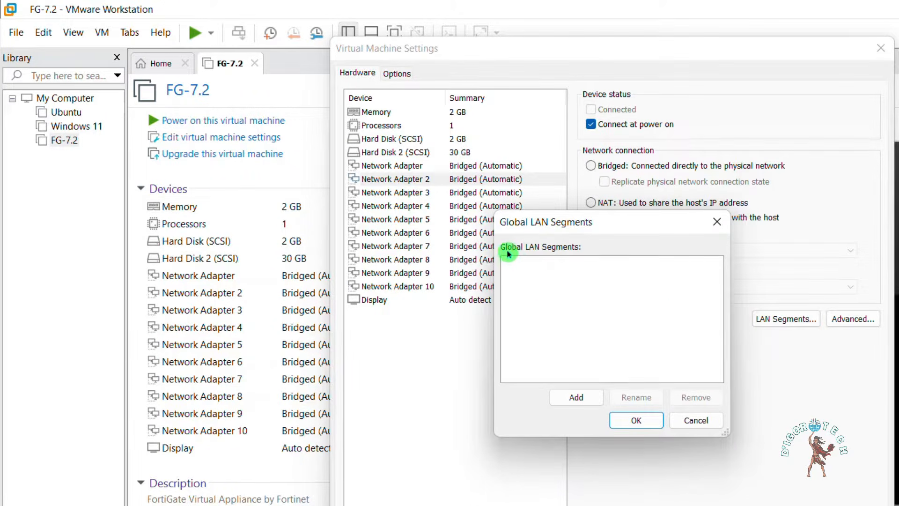
left_click(576, 398)
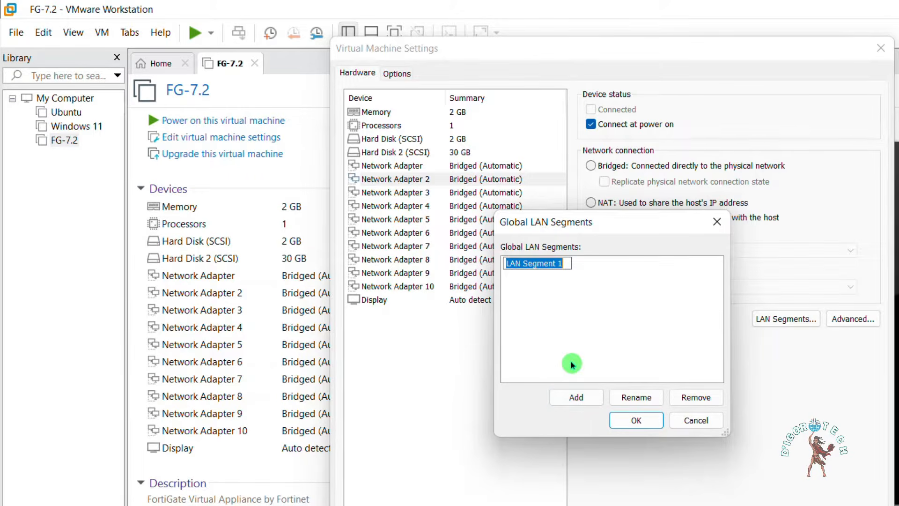
type("LAN")
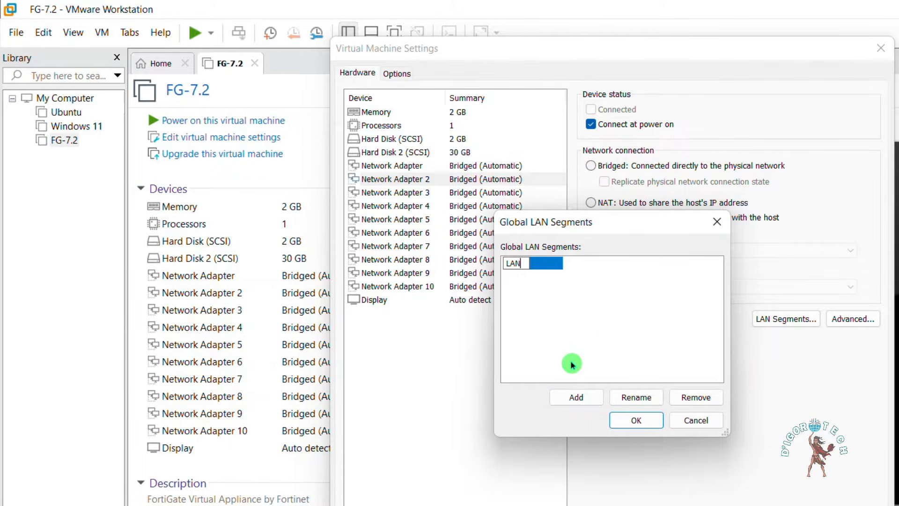
key("Return")
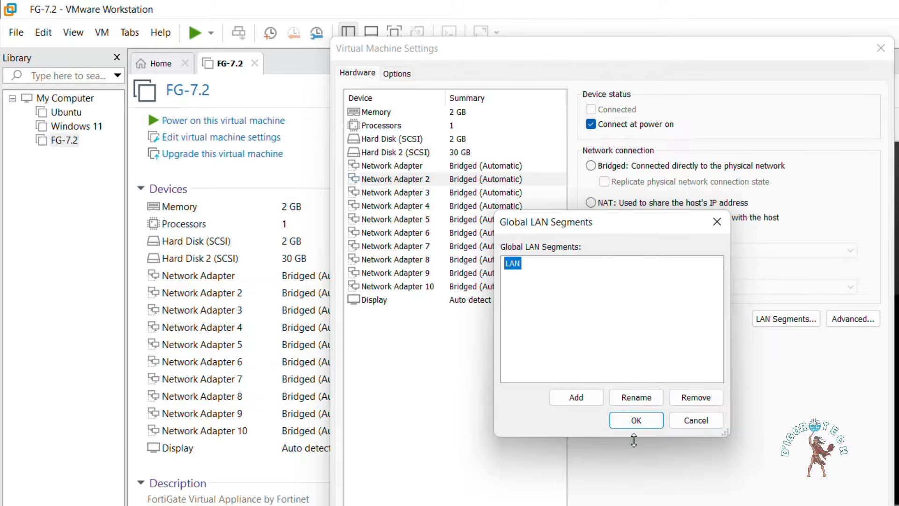
left_click(636, 421)
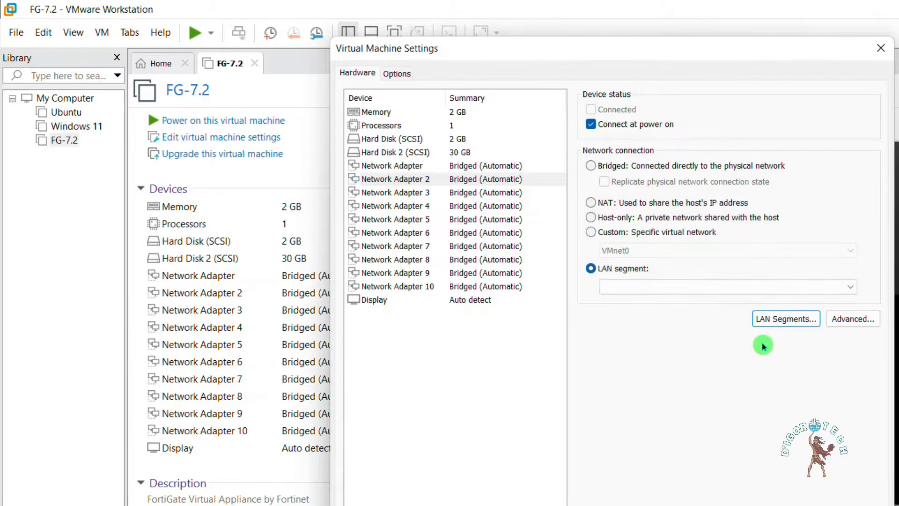
Step: Assign the LAN segment to Network Adapter 2 and recheck both adapters
left_click(851, 290)
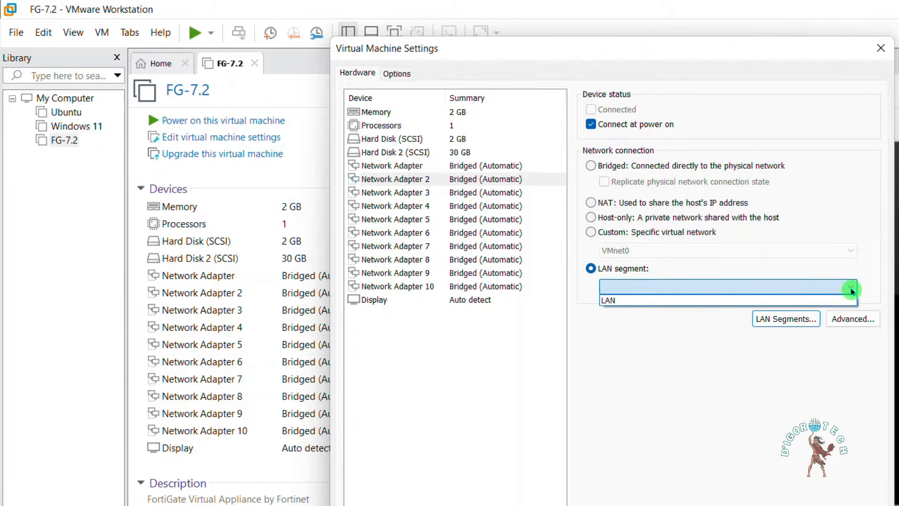
left_click(611, 299)
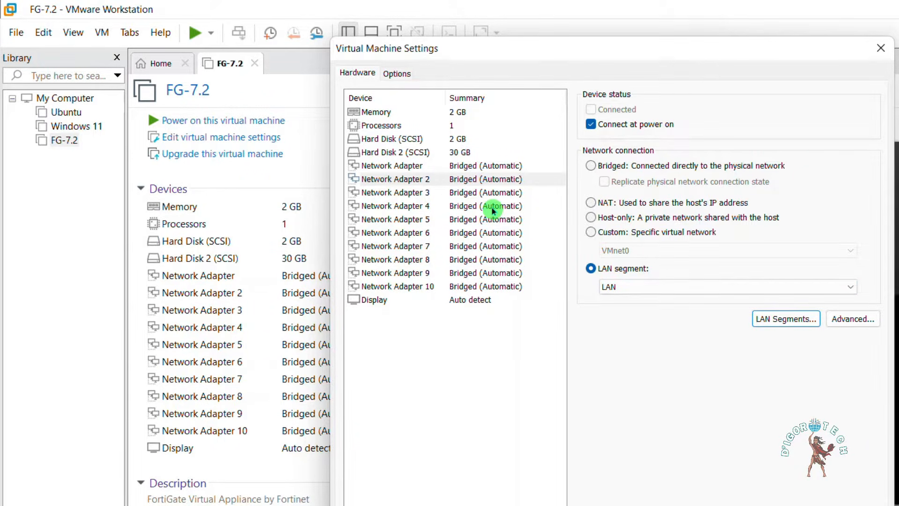
left_click(489, 166)
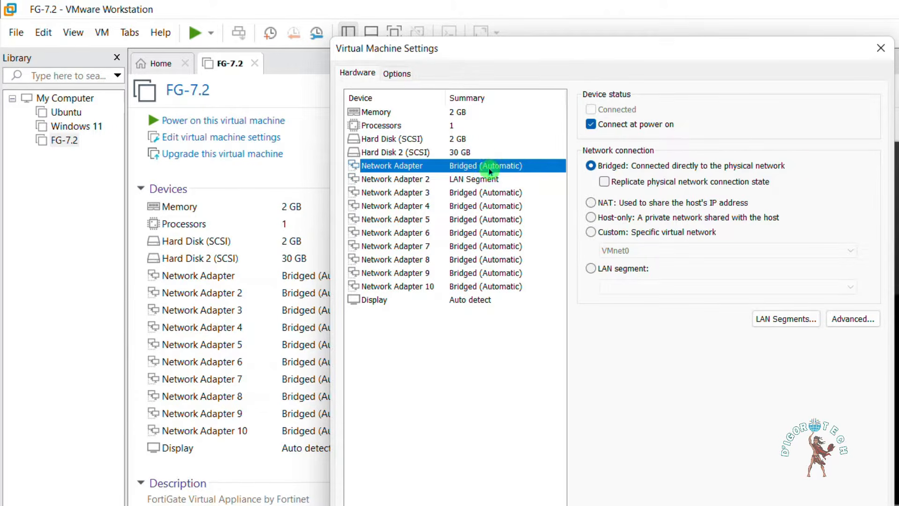
left_click(480, 180)
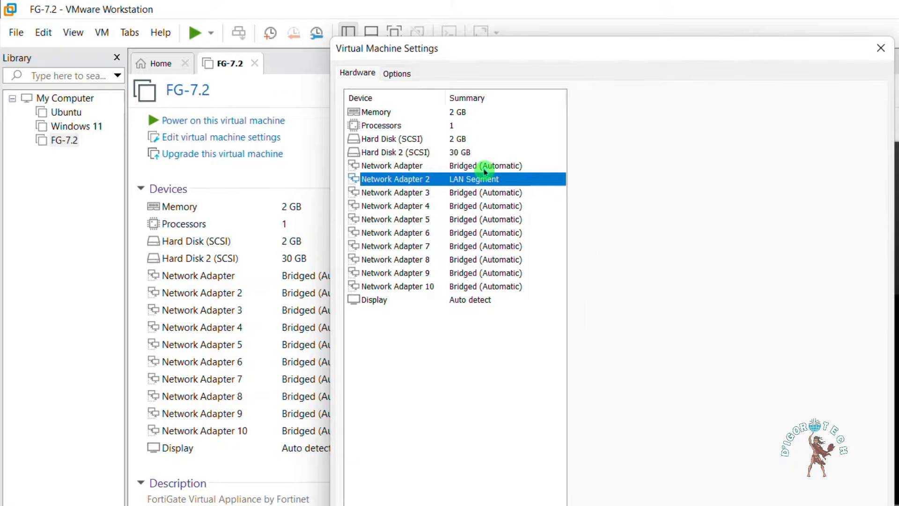
left_click(484, 166)
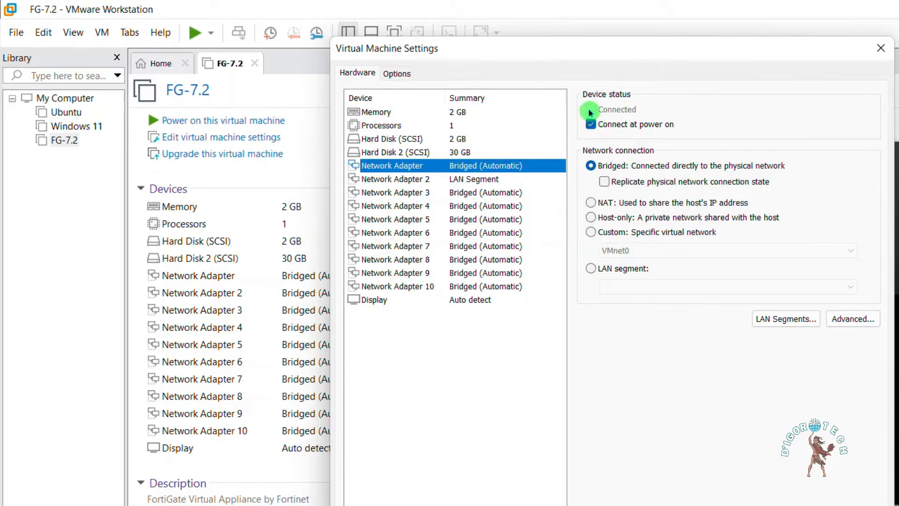
Step: Adjust connect-at-power-on for the first adapter and Network Adapters 2, 8, 9 and 10
left_click(593, 127)
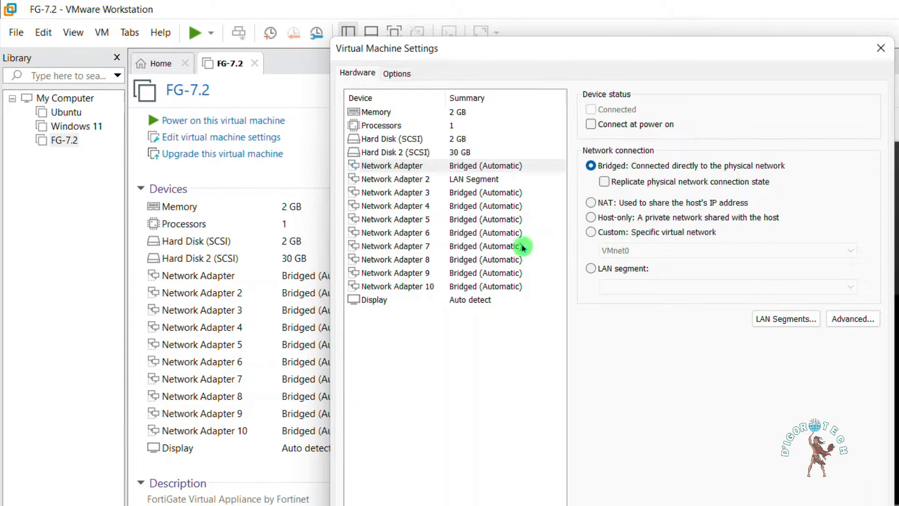
left_click(482, 182)
left_click(591, 124)
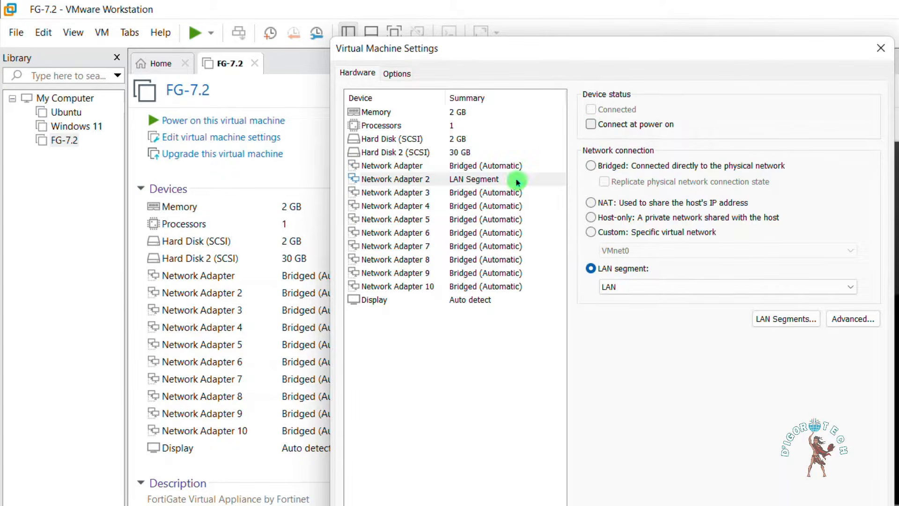
left_click(492, 192)
left_click(464, 205)
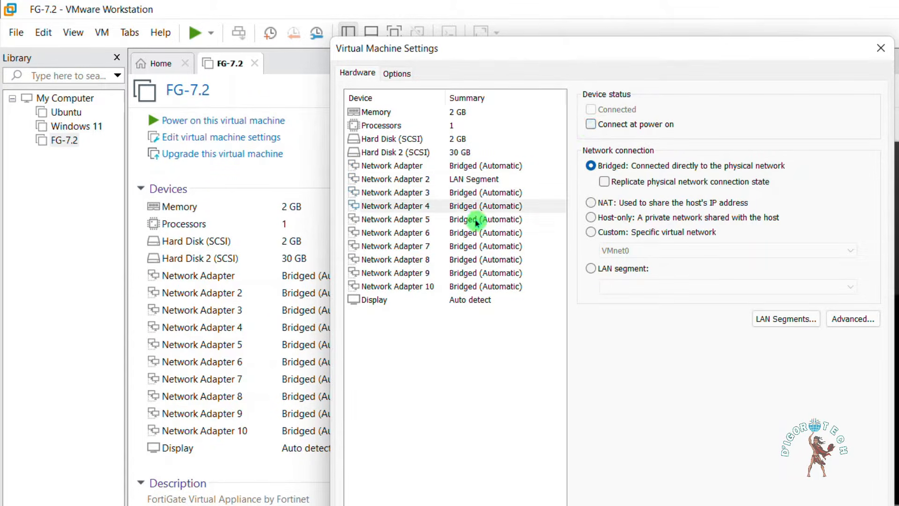
left_click(476, 222)
left_click(491, 233)
left_click(495, 246)
left_click(483, 259)
left_click(591, 124)
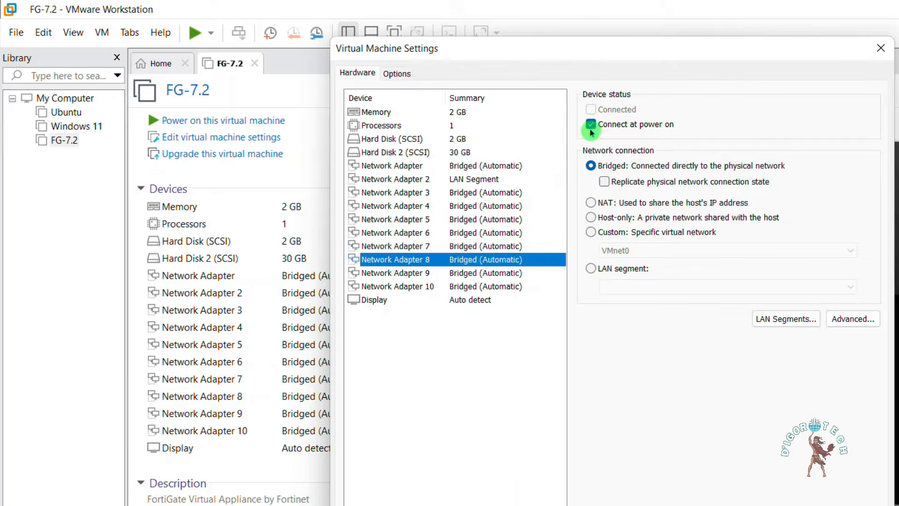
left_click(591, 125)
left_click(474, 273)
left_click(590, 124)
left_click(476, 286)
left_click(591, 124)
Step: Review adapters 9 down to the bridged first adapter, then save the VM settings
left_click(470, 272)
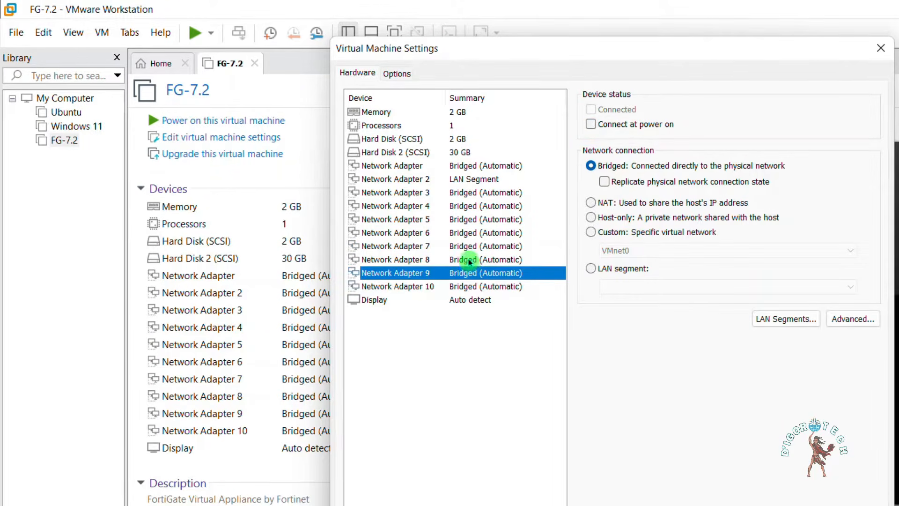
left_click(464, 259)
left_click(468, 246)
left_click(471, 229)
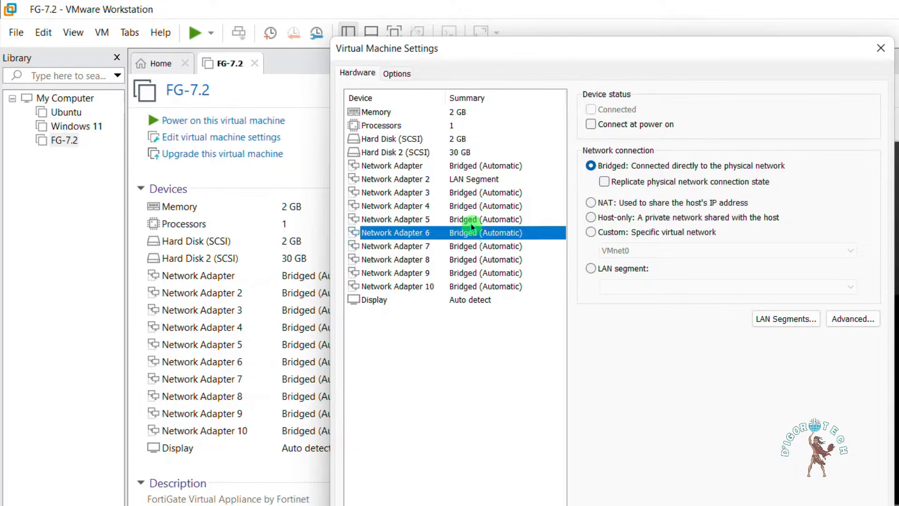
left_click(471, 220)
left_click(468, 207)
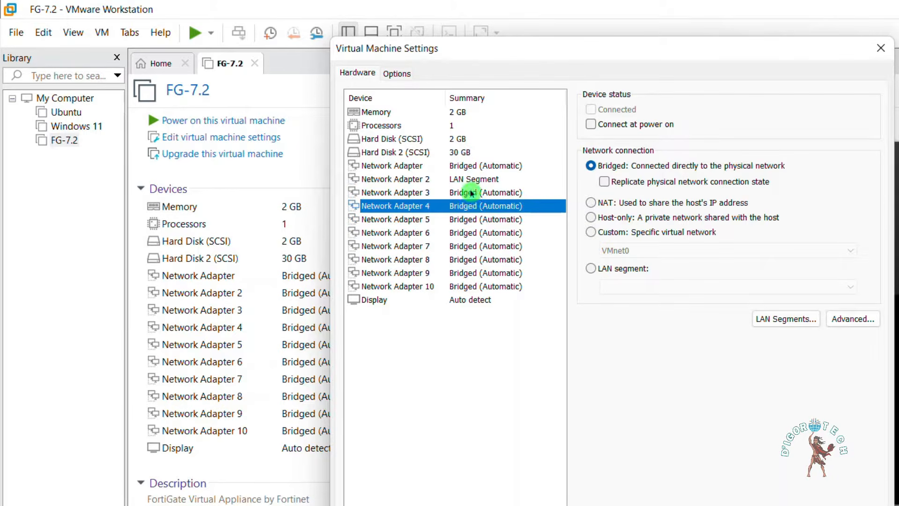
left_click(471, 193)
left_click(473, 179)
left_click(472, 169)
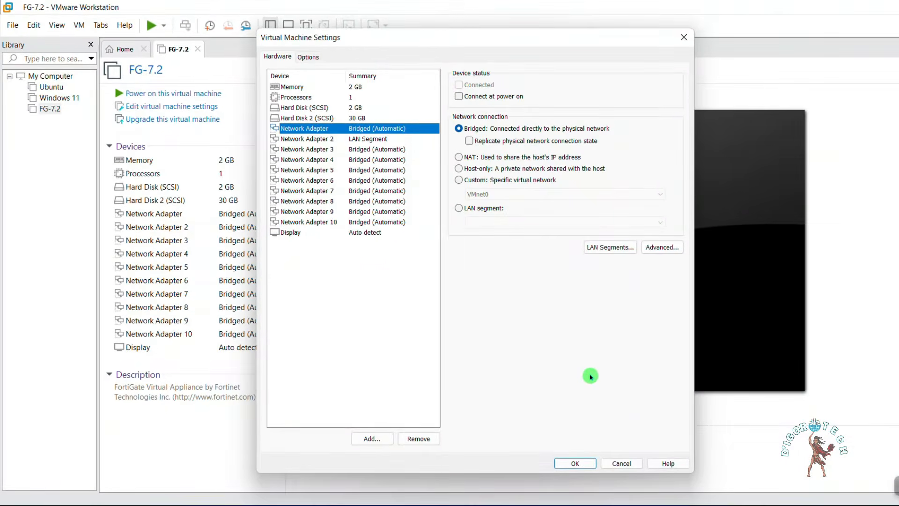
left_click(575, 463)
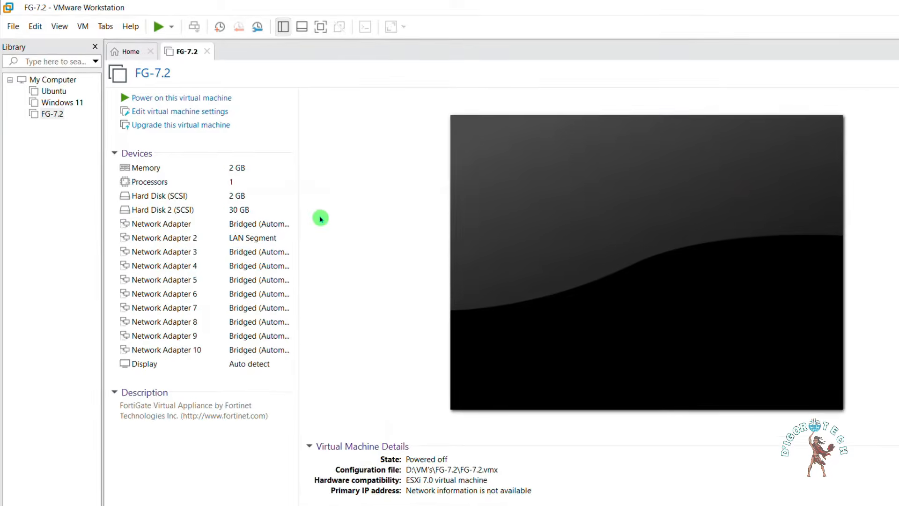
Step: Open the Virtual Network Editor with administrator rights and select VMnet0
left_click(39, 30)
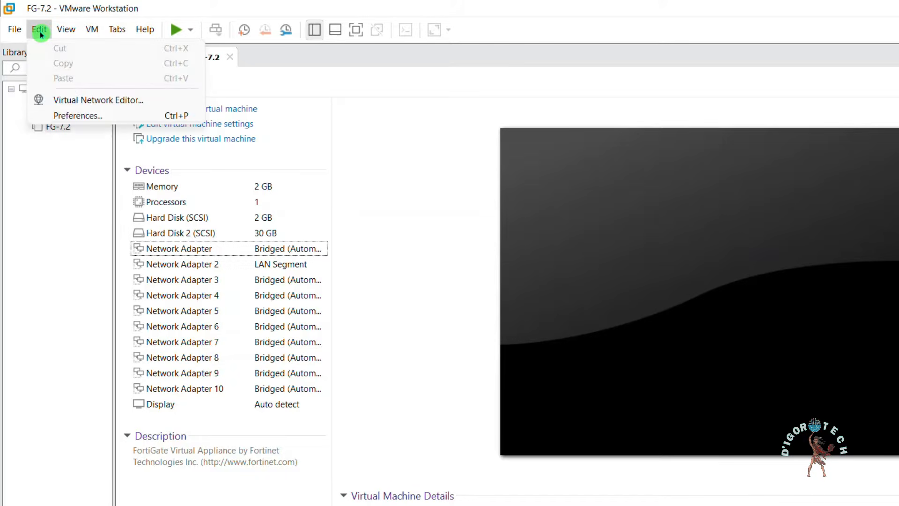
left_click(79, 101)
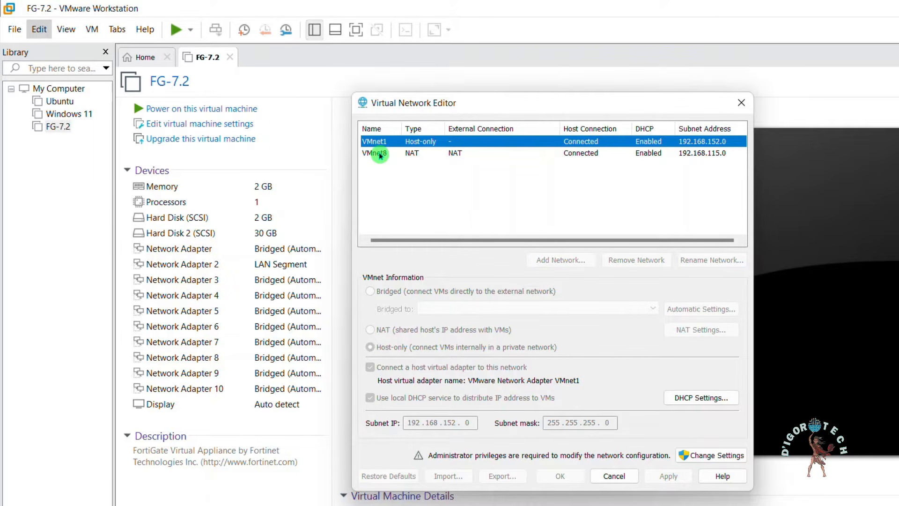
left_click(710, 455)
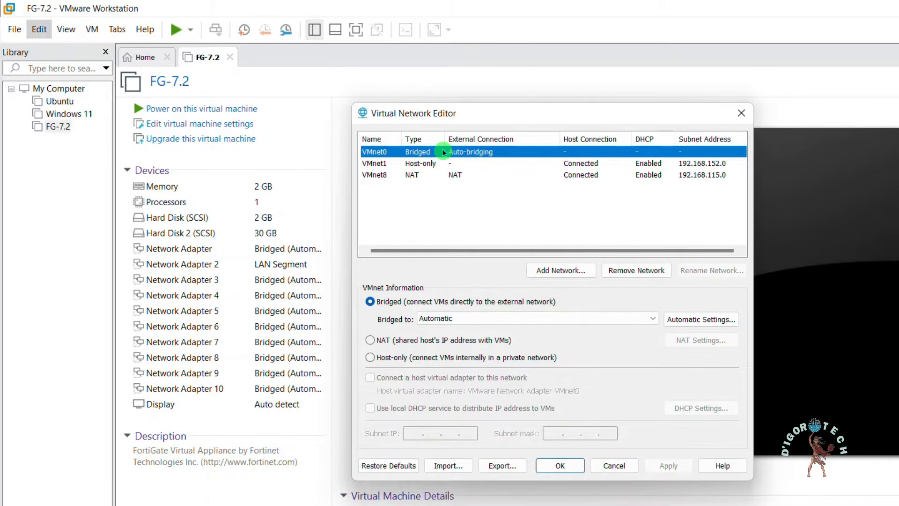
left_click(443, 152)
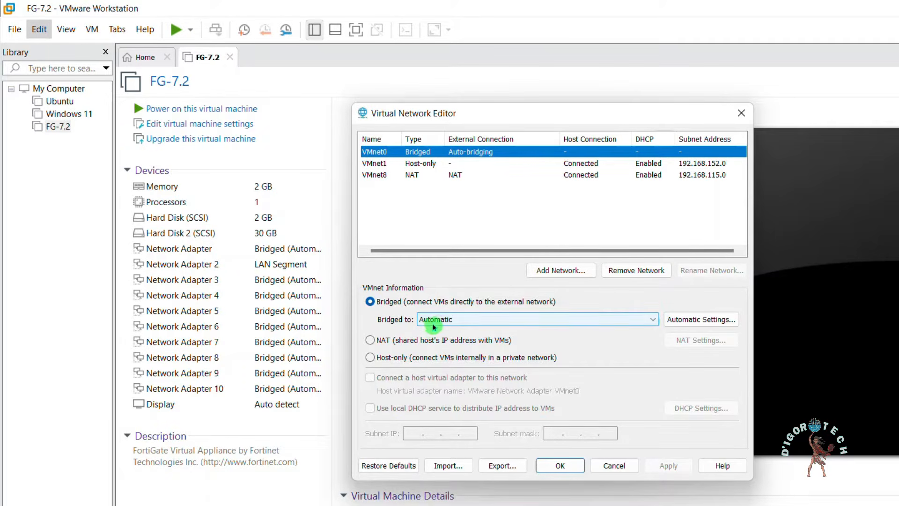
Step: Bridge VMnet0 to the Qualcomm Atheros QCA61x4A wireless adapter, apply and close the editor
left_click(467, 321)
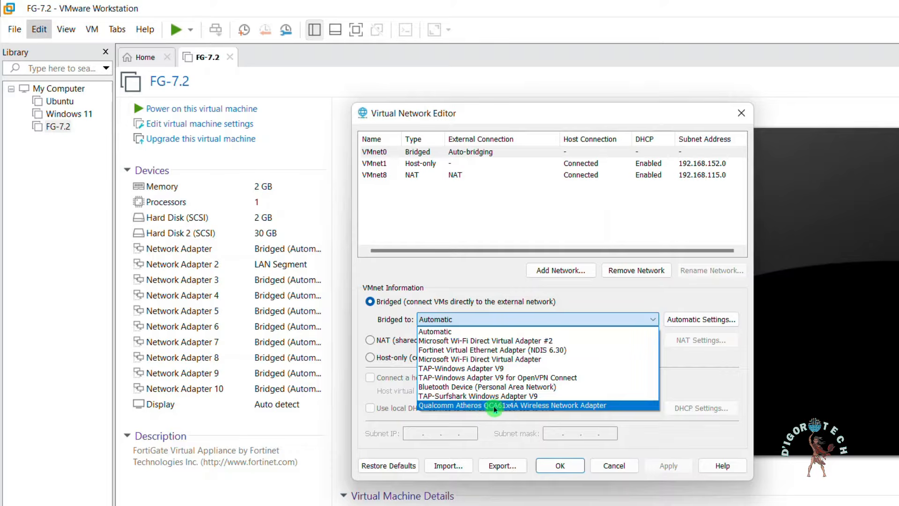
left_click(519, 318)
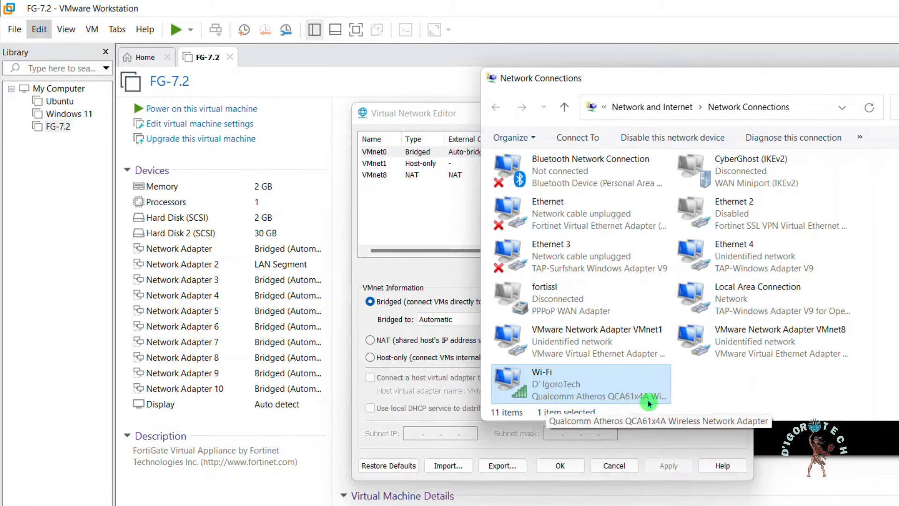
left_click(898, 78)
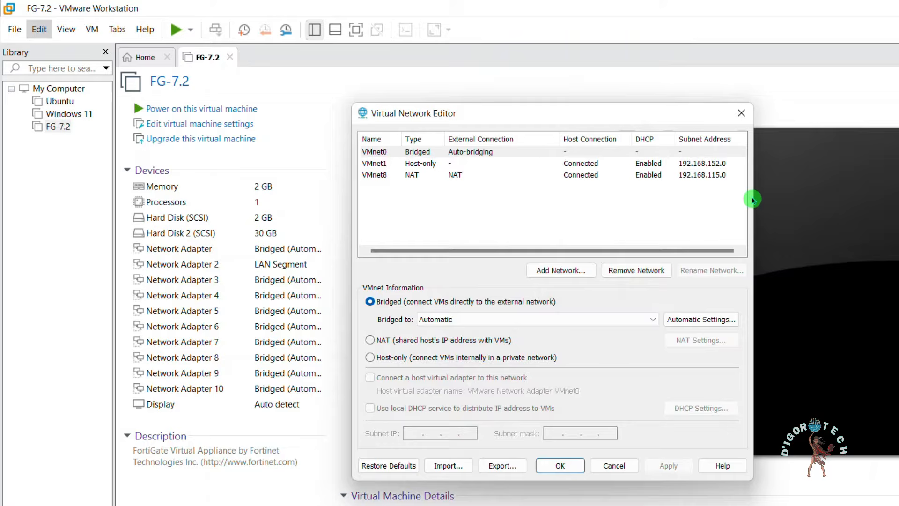
left_click(512, 319)
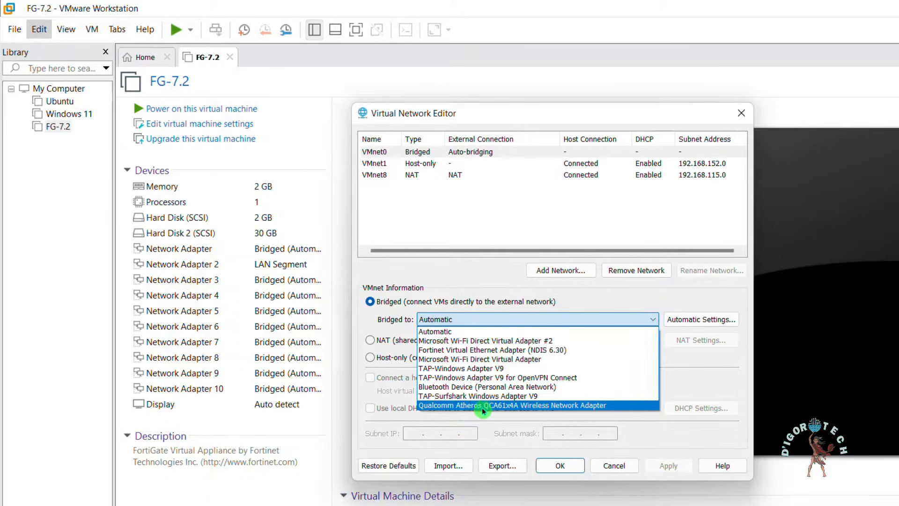
left_click(574, 409)
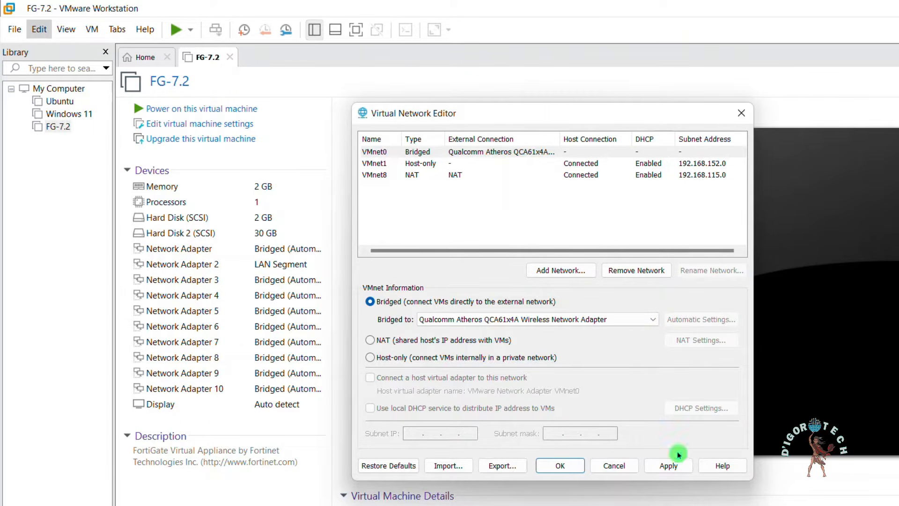
left_click(559, 464)
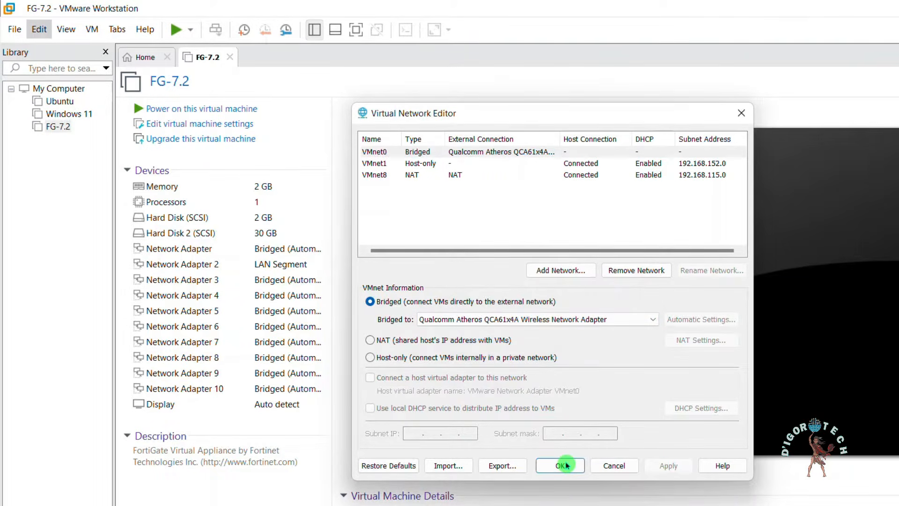
left_click(561, 464)
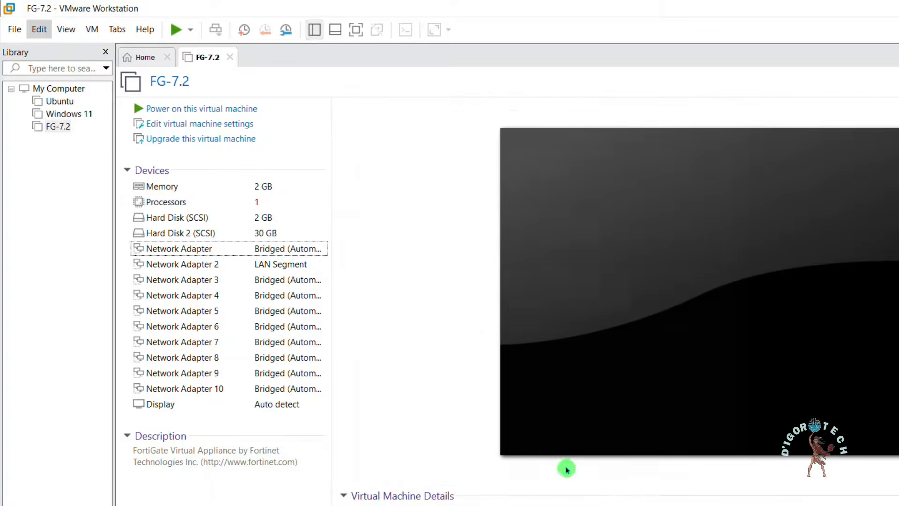
Step: Power on FG-7.2, log in as admin with a blank password, and set a new password
left_click(214, 113)
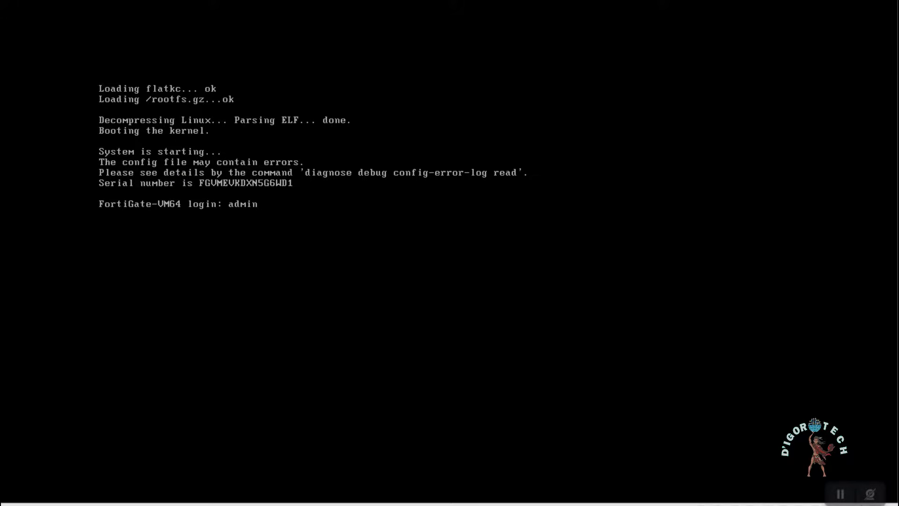
key("Return")
key("Return")
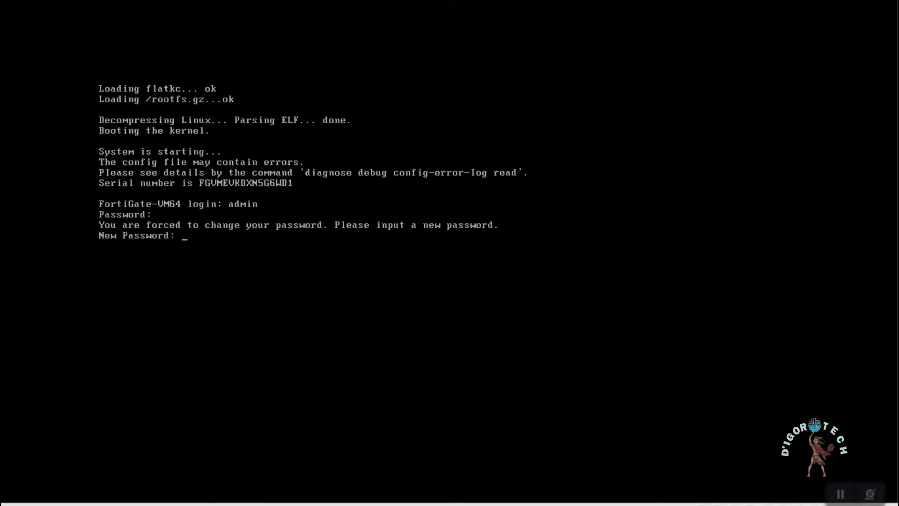
key("Return")
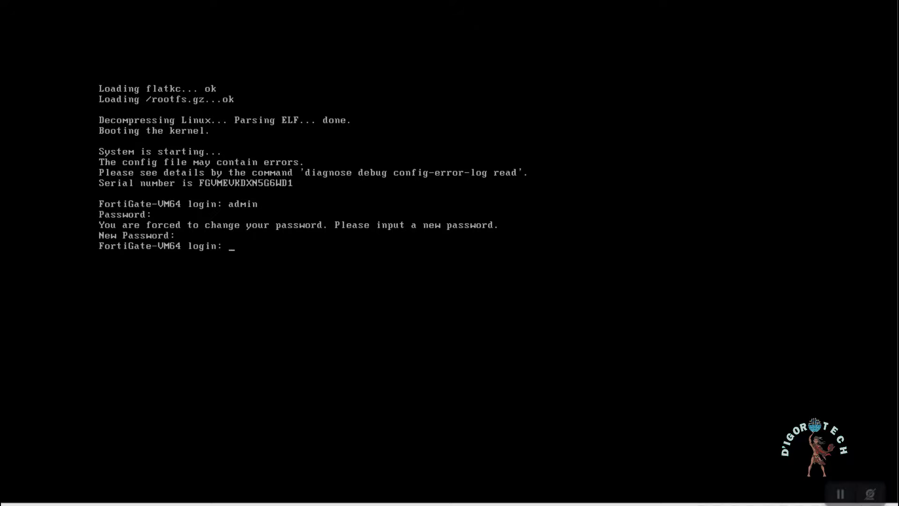
type("admin")
key("Return")
key("Return")
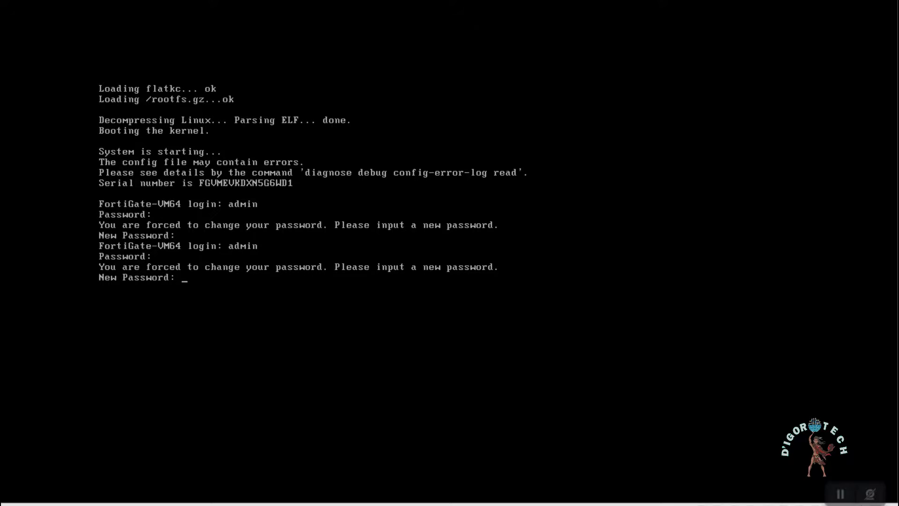
key("Return")
key("Return")
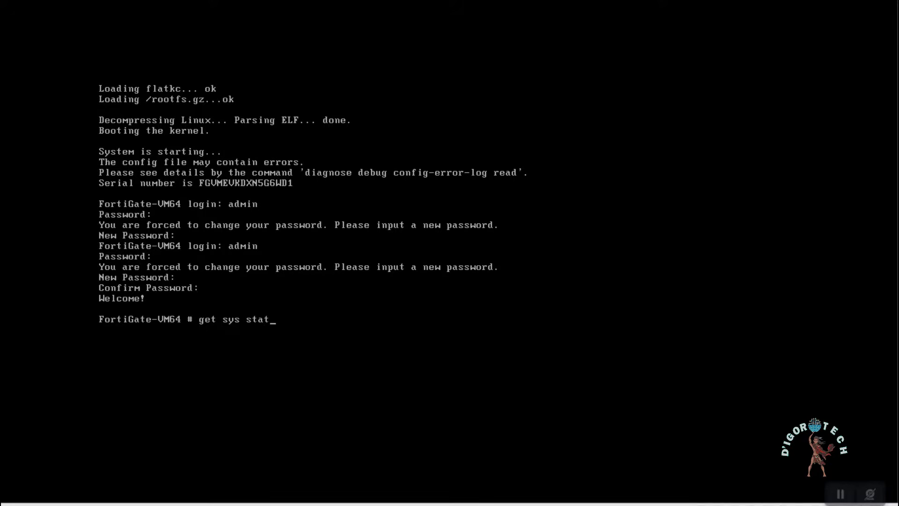
Step: Show get sys status output, then under config sys ntp set ntpsync disable and type custom
key("Return")
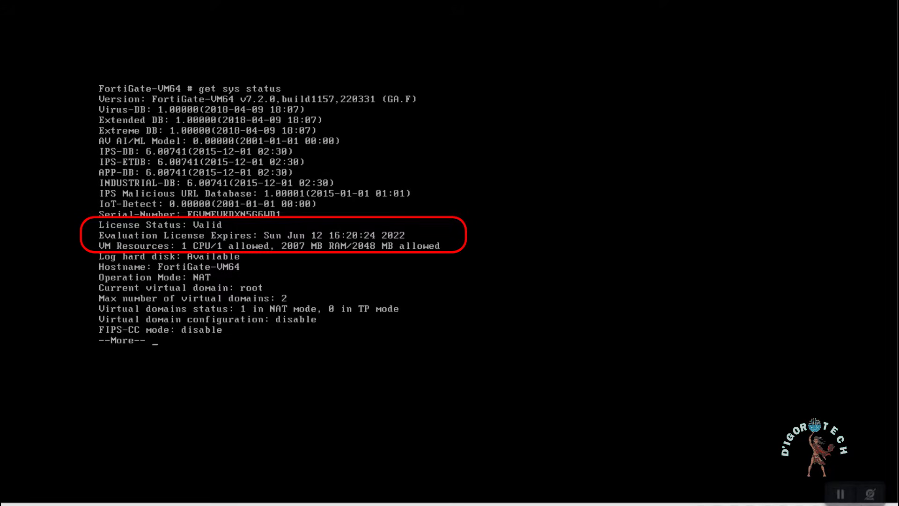
key("space")
type("config sys ntp")
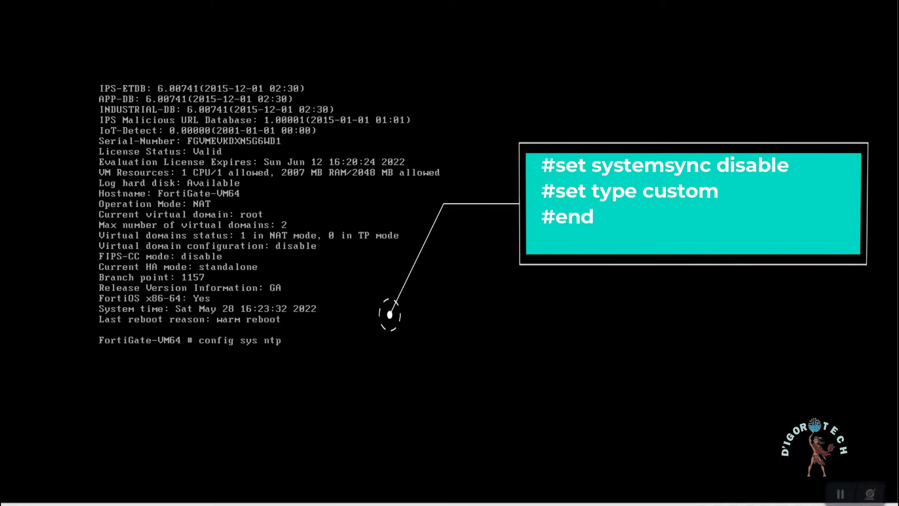
key("Return")
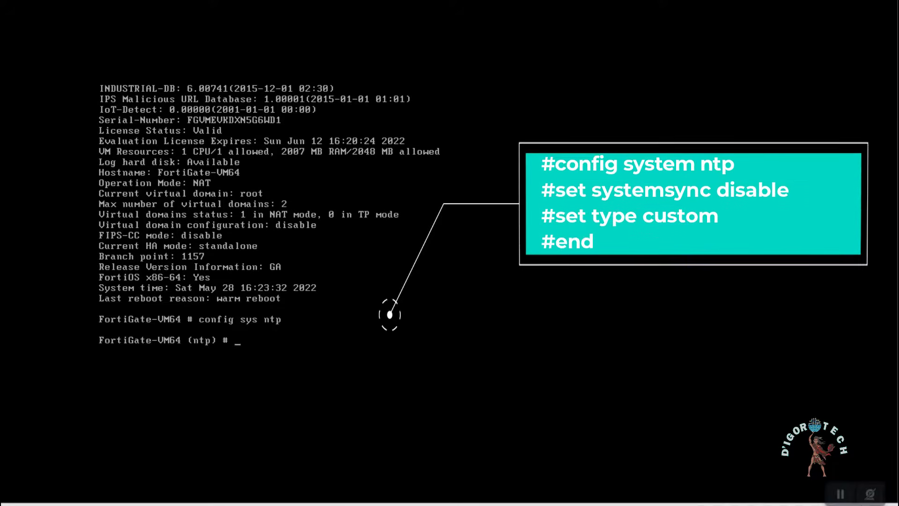
type("set ntpsy")
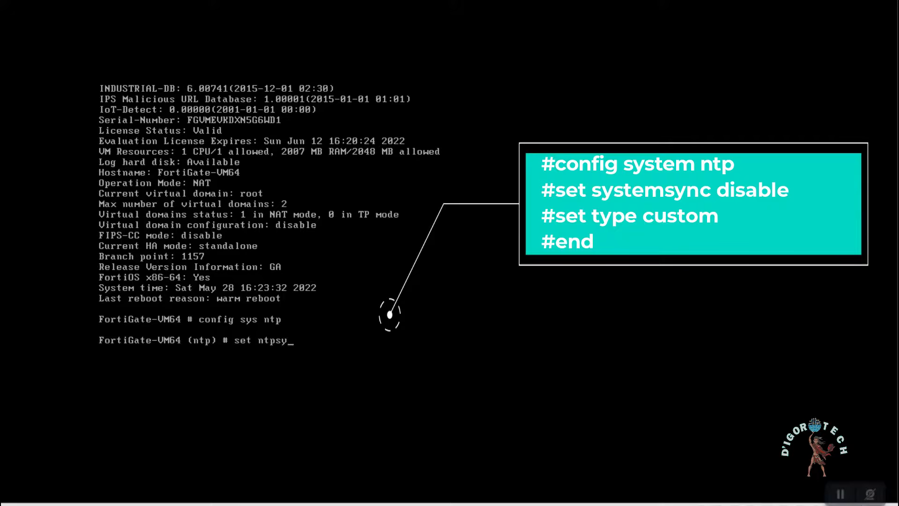
type("nc disable")
key("Return")
type("set type")
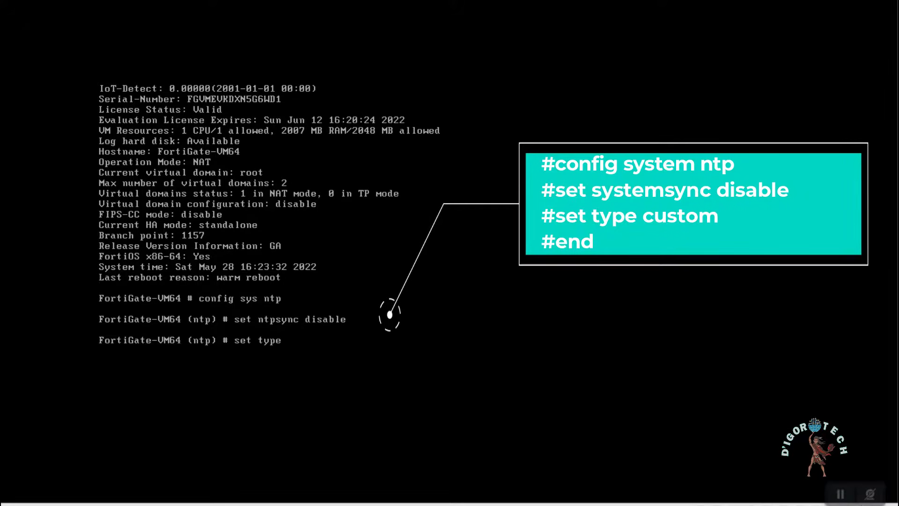
type(" custom")
key("Return")
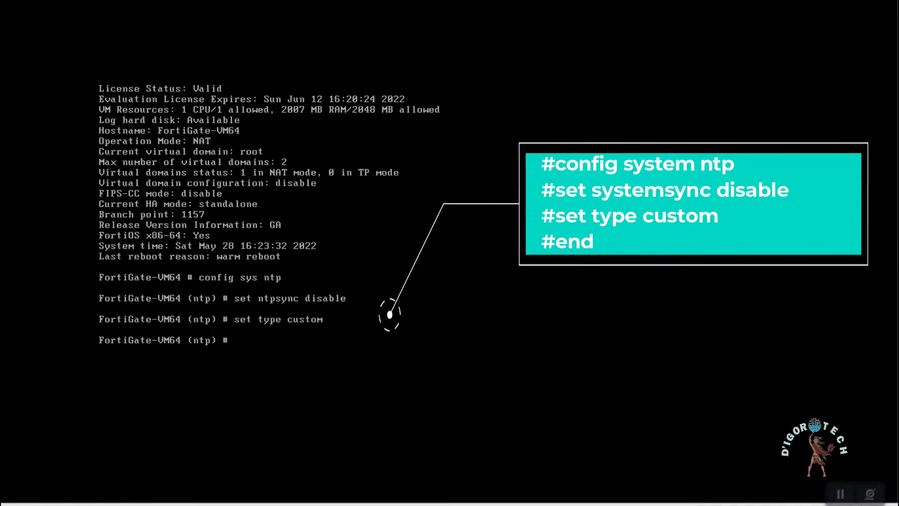
type("end")
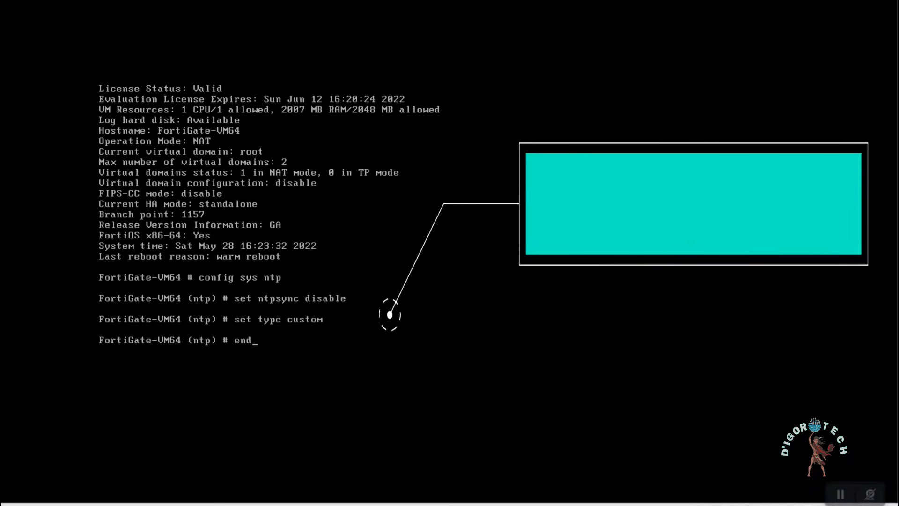
key("Return")
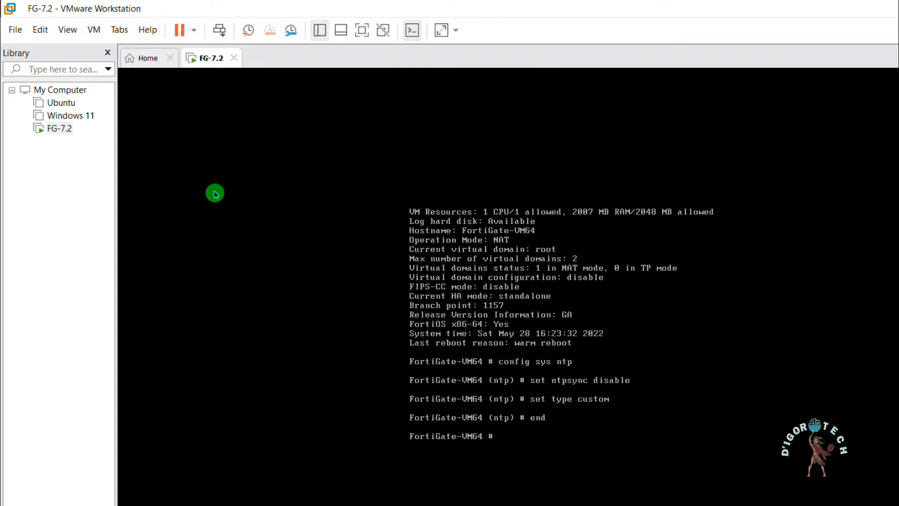
Step: Shut down the running FG-7.2 guest from its right-click menu
left_click(61, 131)
right_click(62, 135)
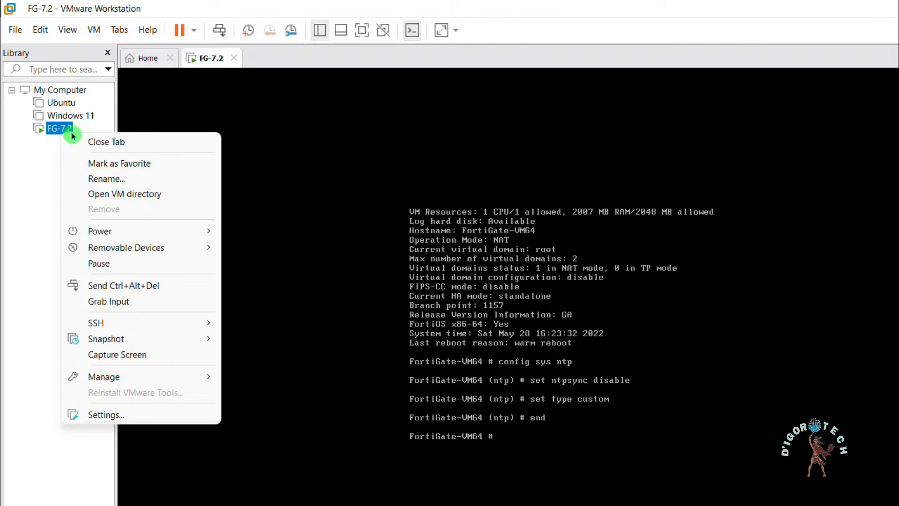
mouse_move(182, 236)
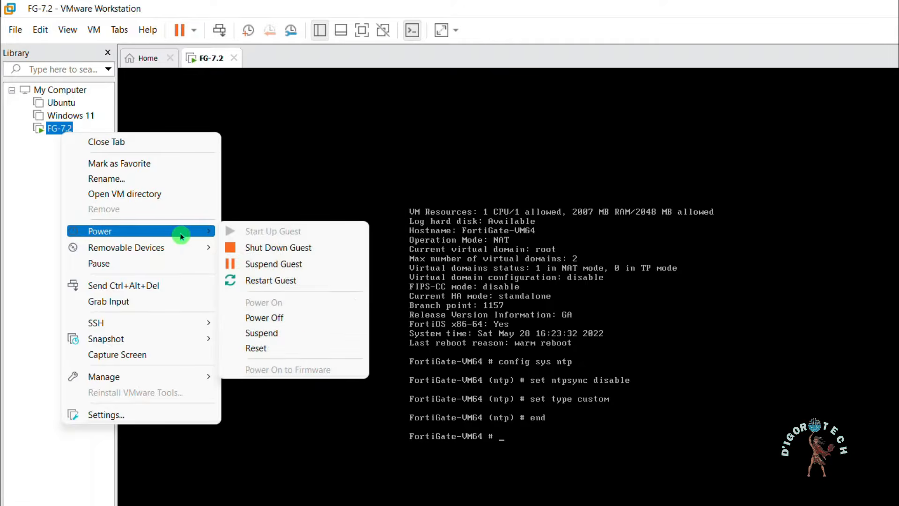
left_click(282, 256)
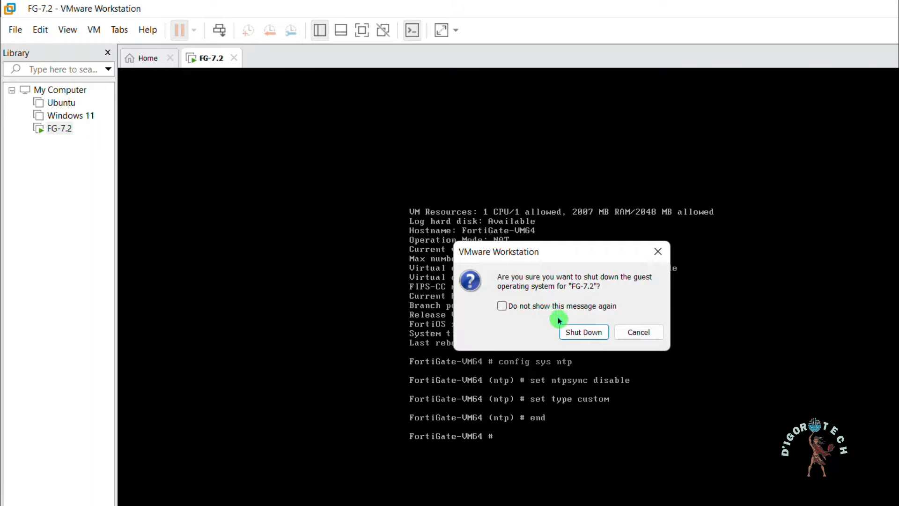
left_click(577, 332)
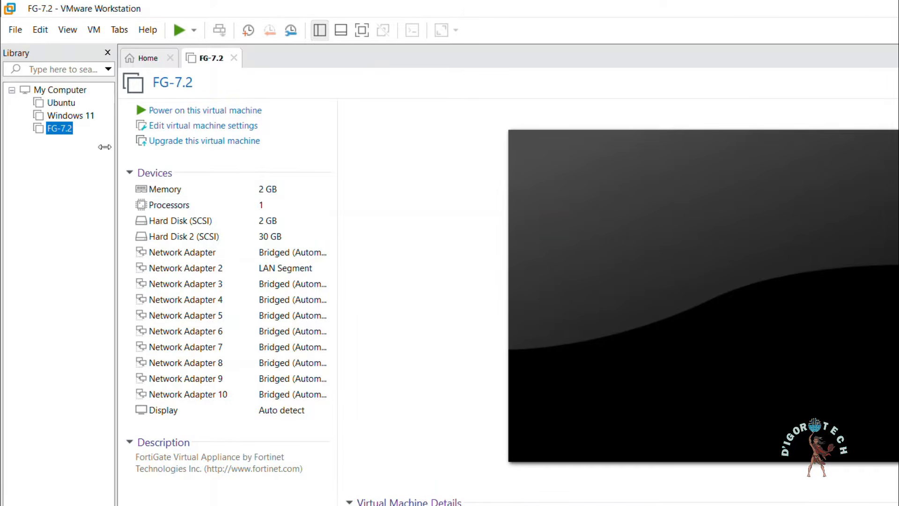
Step: Set both the bridged adapter and the LAN Segment adapter to connect at power on
left_click(196, 128)
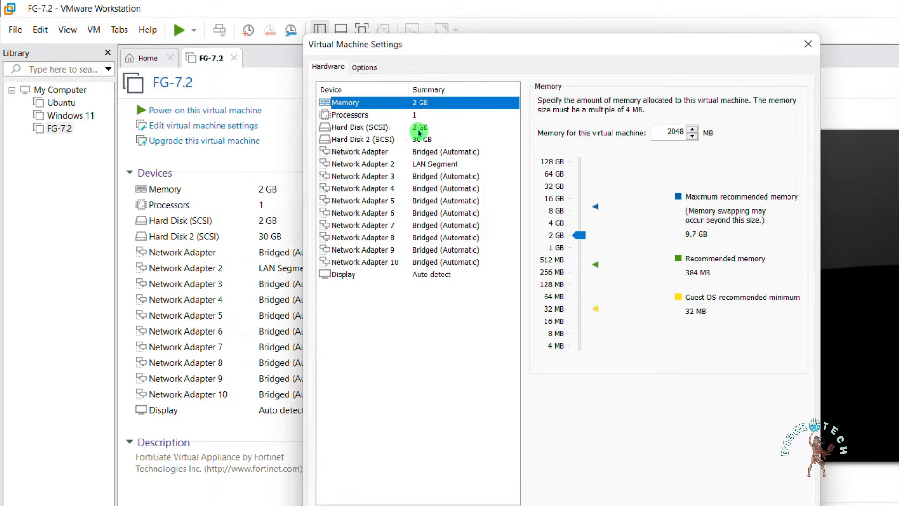
left_click(428, 152)
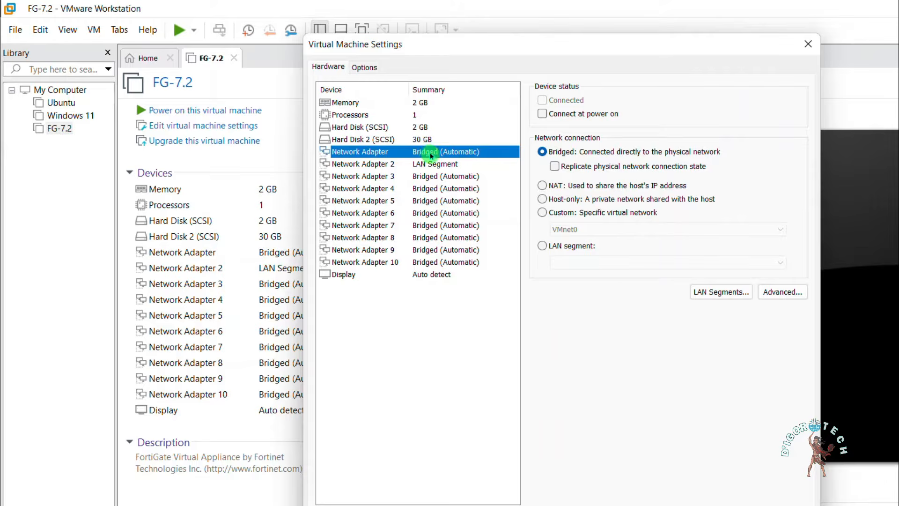
left_click(543, 114)
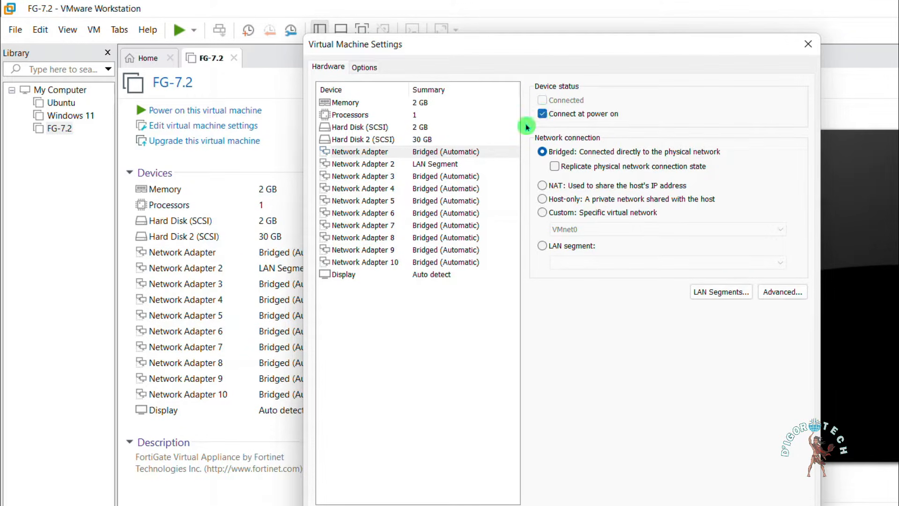
left_click(455, 163)
left_click(542, 113)
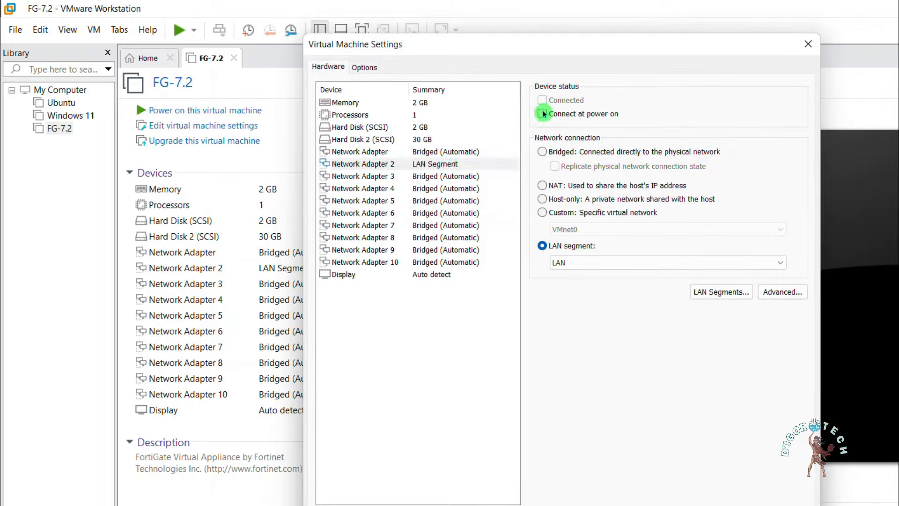
Step: Recheck all network adapters, save the settings, and power on FG-7.2
left_click(451, 153)
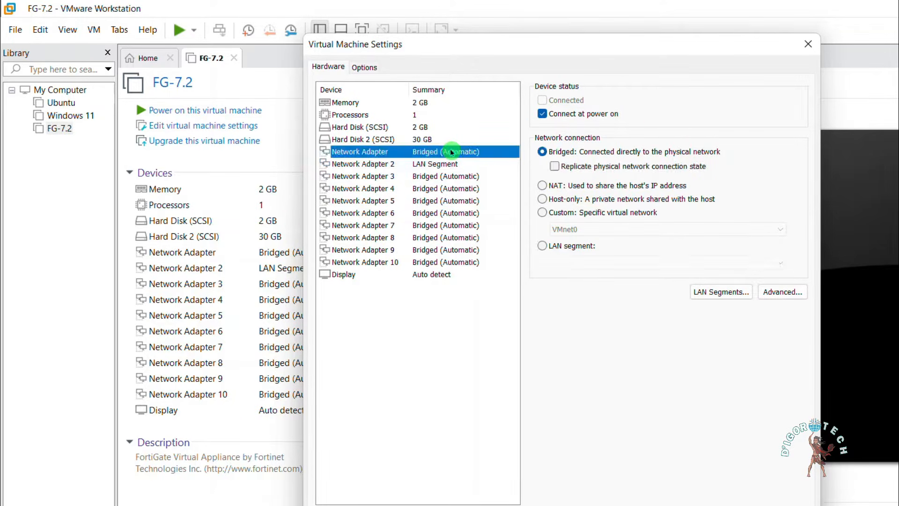
left_click(541, 104)
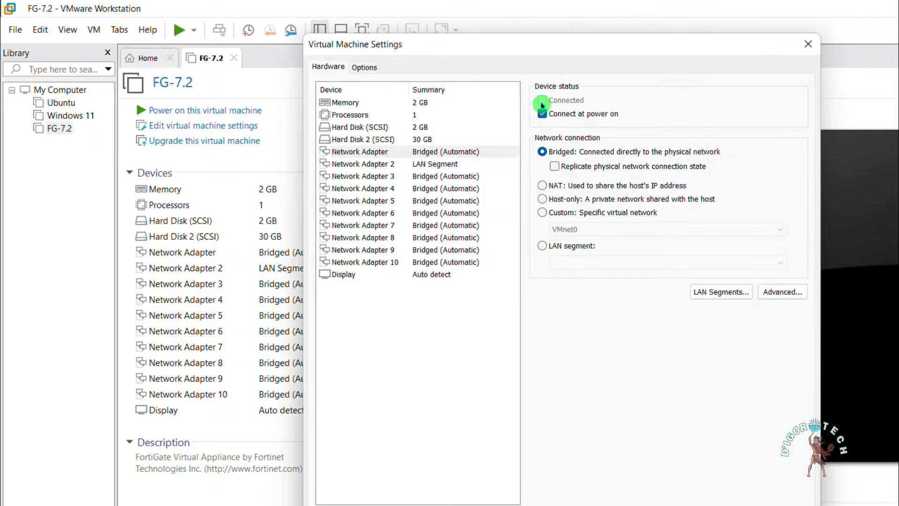
left_click(443, 152)
left_click(443, 164)
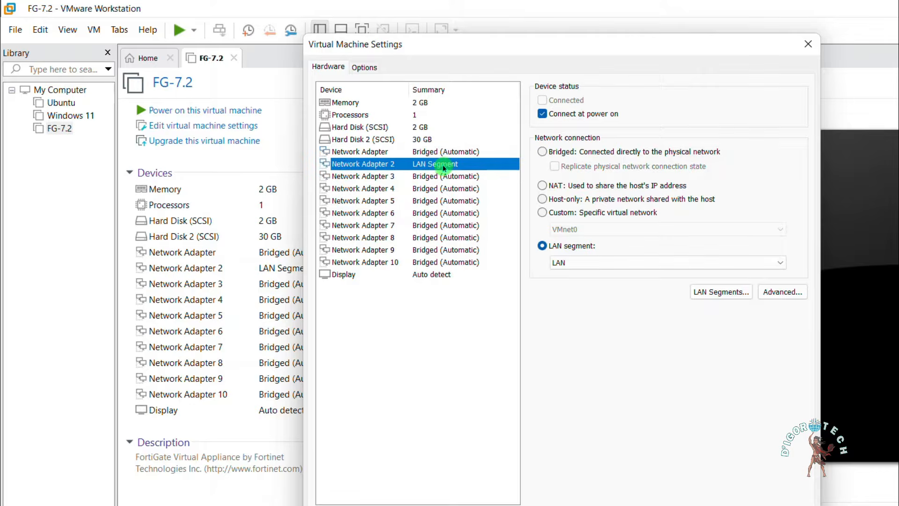
left_click(448, 152)
left_click(468, 176)
left_click(467, 189)
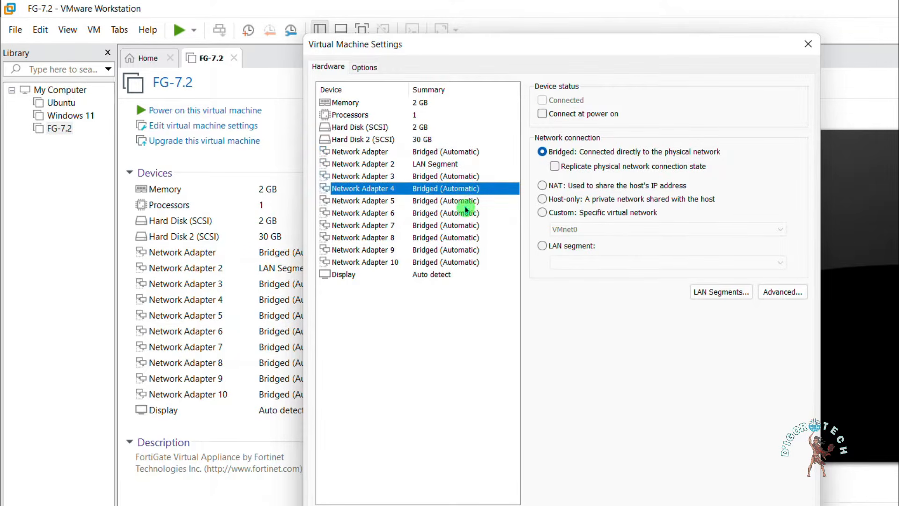
left_click(461, 225)
left_click(447, 153)
left_click(441, 164)
left_click(444, 152)
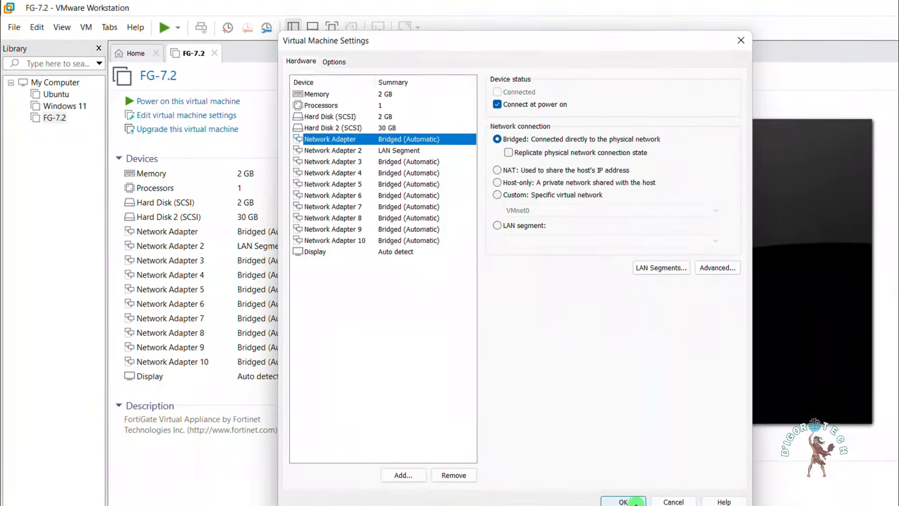
left_click(653, 505)
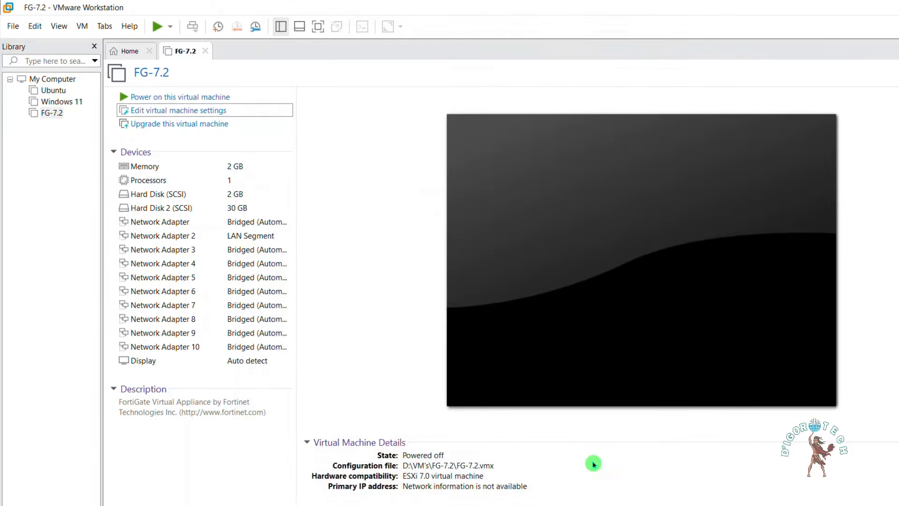
left_click(182, 98)
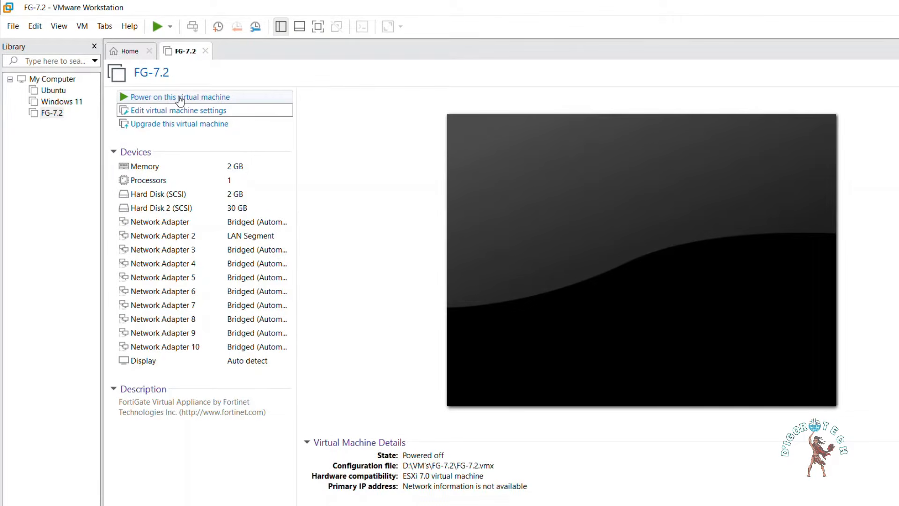
left_click(451, 168)
Step: Check in FG-7.2's settings that both network adapters are connected, then cancel
left_click(334, 176)
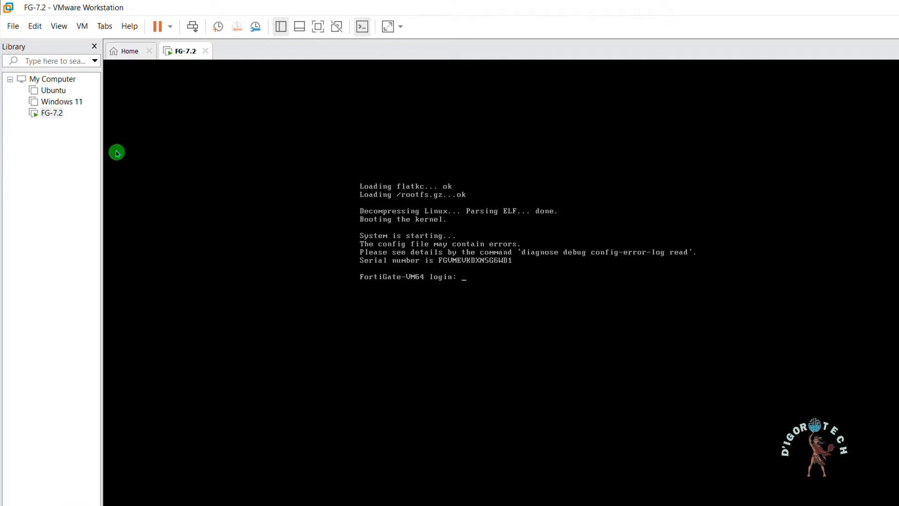
right_click(51, 123)
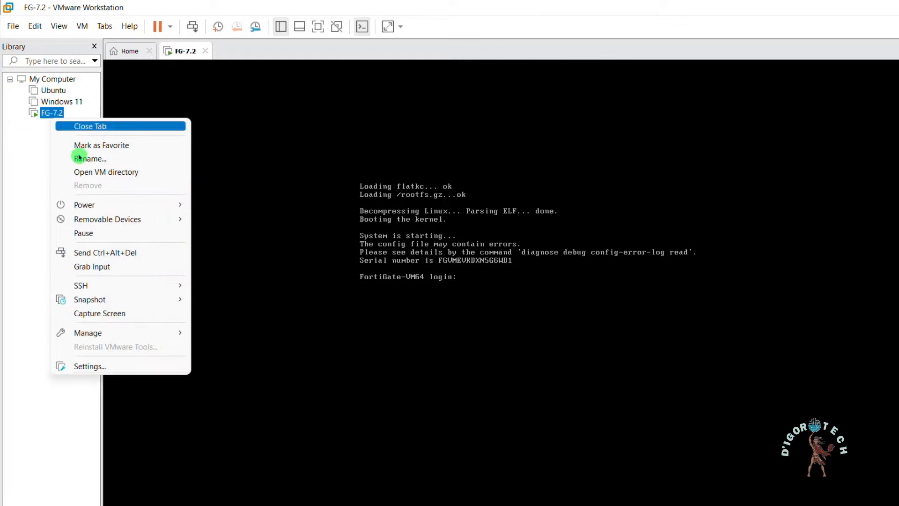
left_click(87, 366)
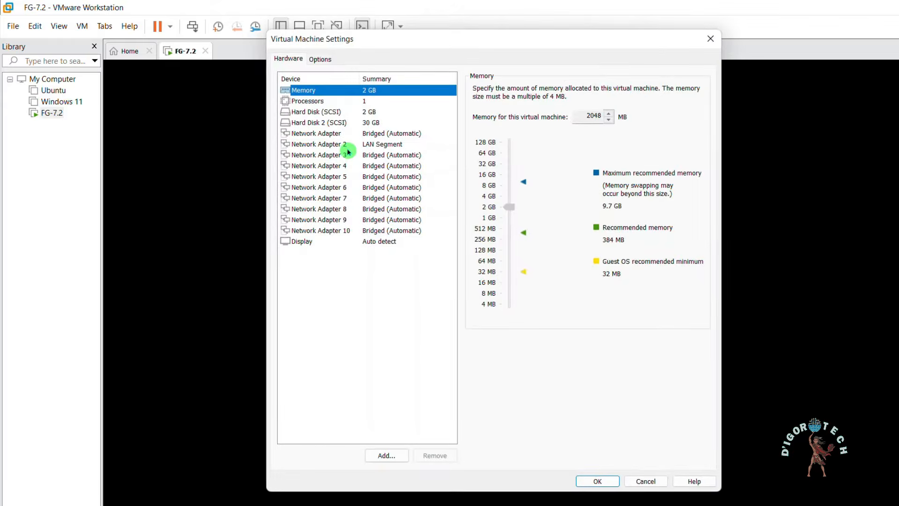
left_click(370, 134)
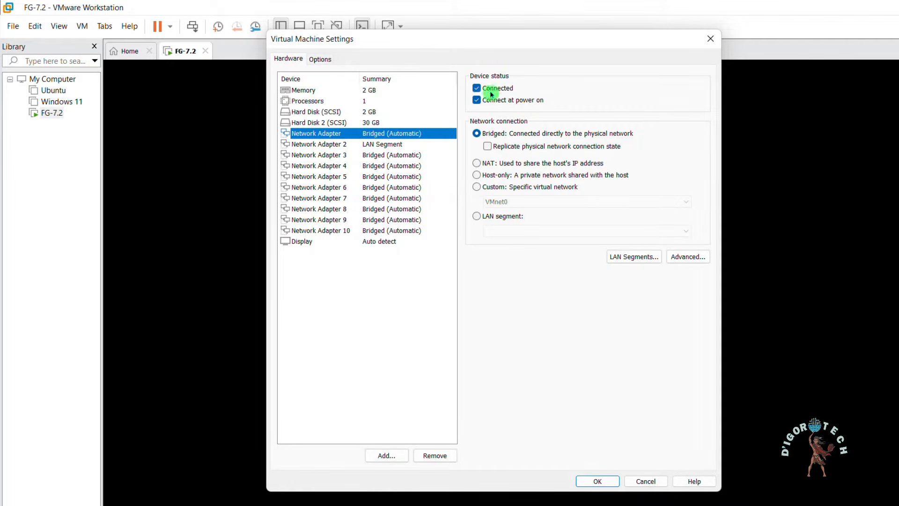
left_click(403, 145)
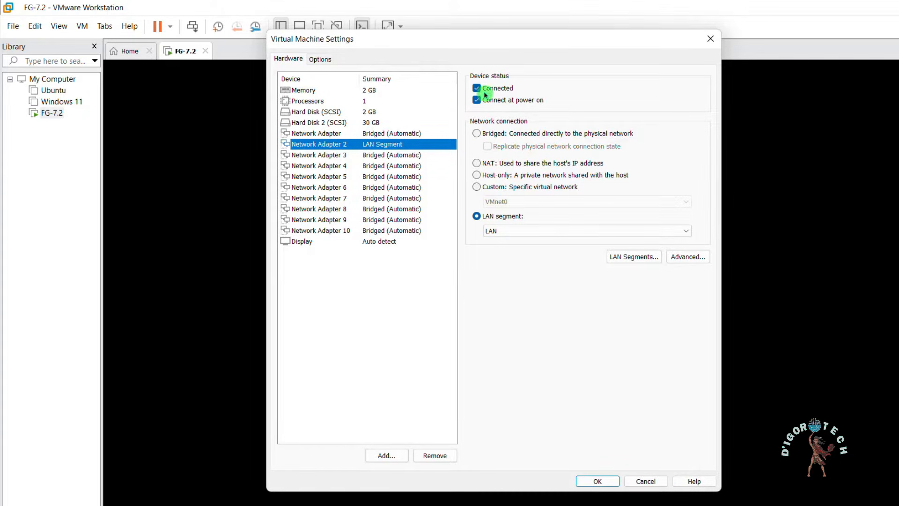
left_click(402, 167)
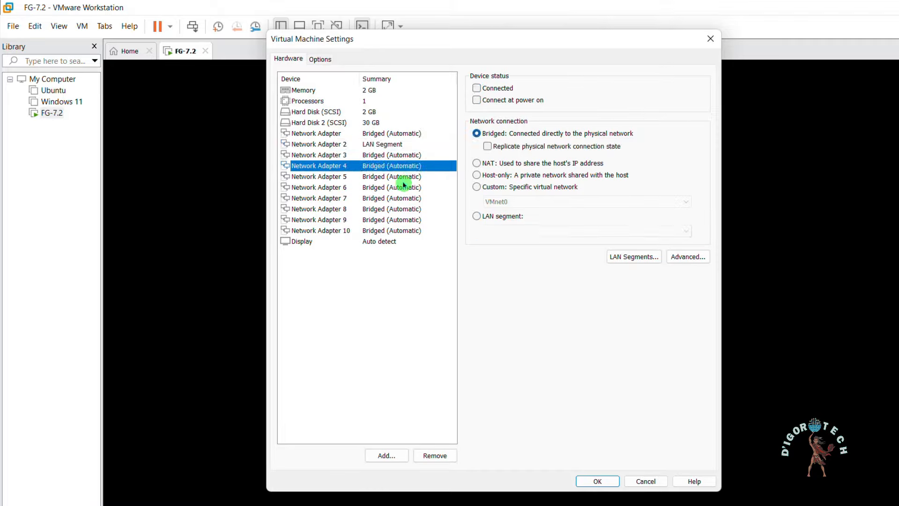
left_click(404, 180)
left_click(401, 201)
left_click(391, 144)
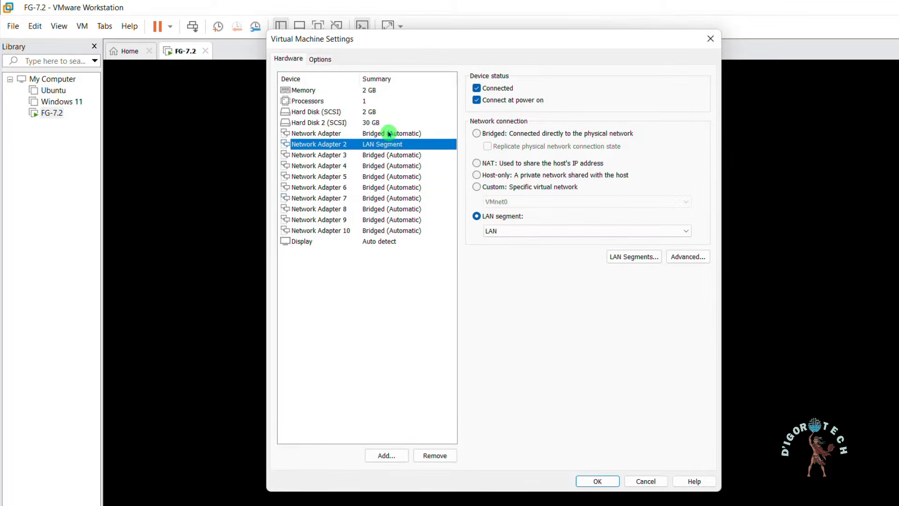
left_click(389, 133)
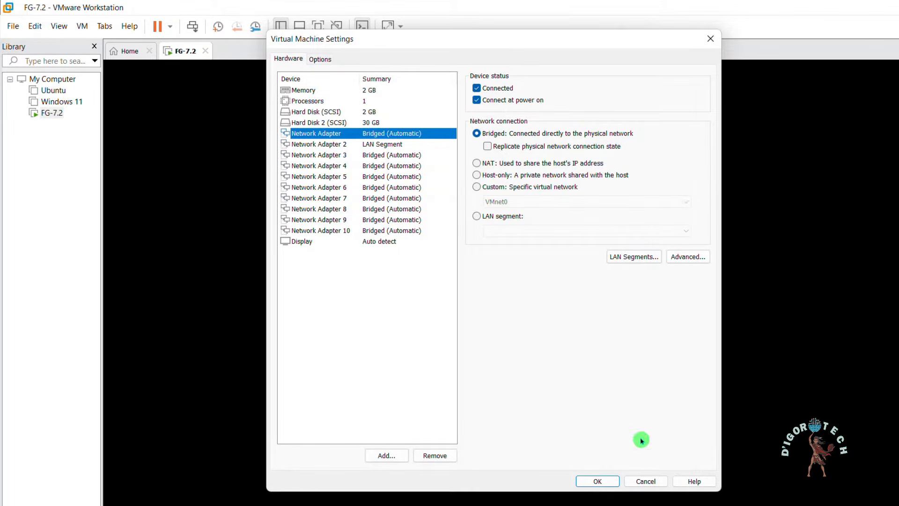
left_click(647, 481)
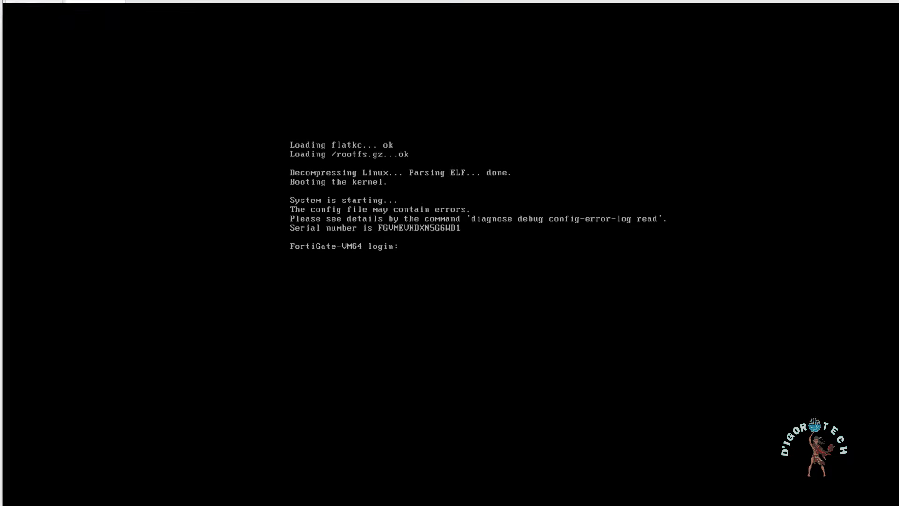
Step: Log in to the FortiGate console as admin and enter the password
left_click(323, 188)
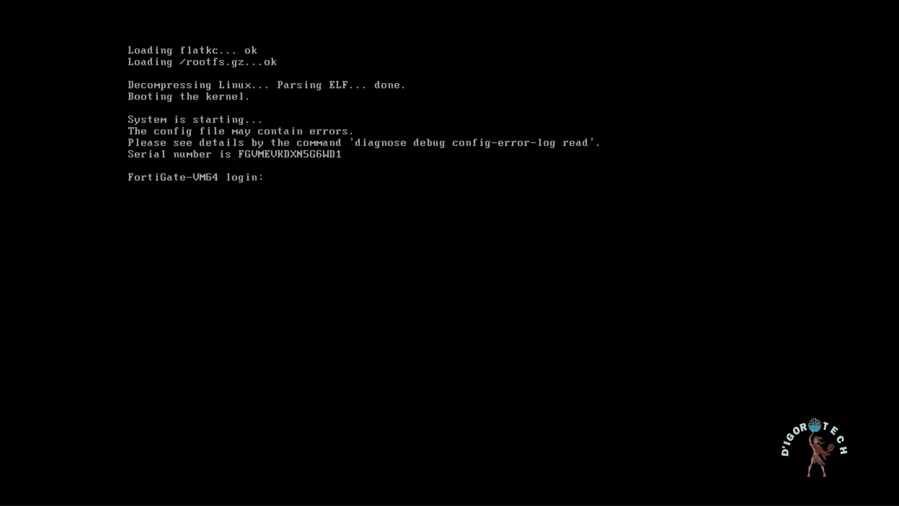
type("in")
key("Return")
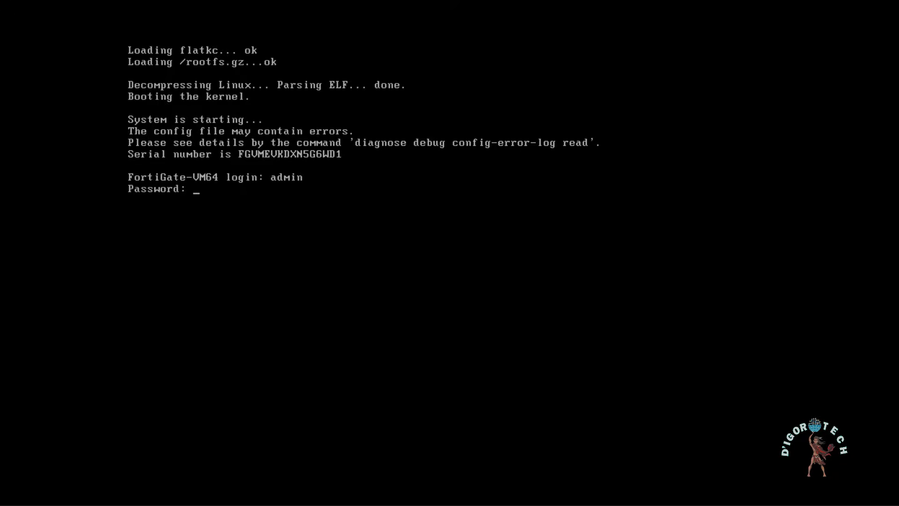
key("Return")
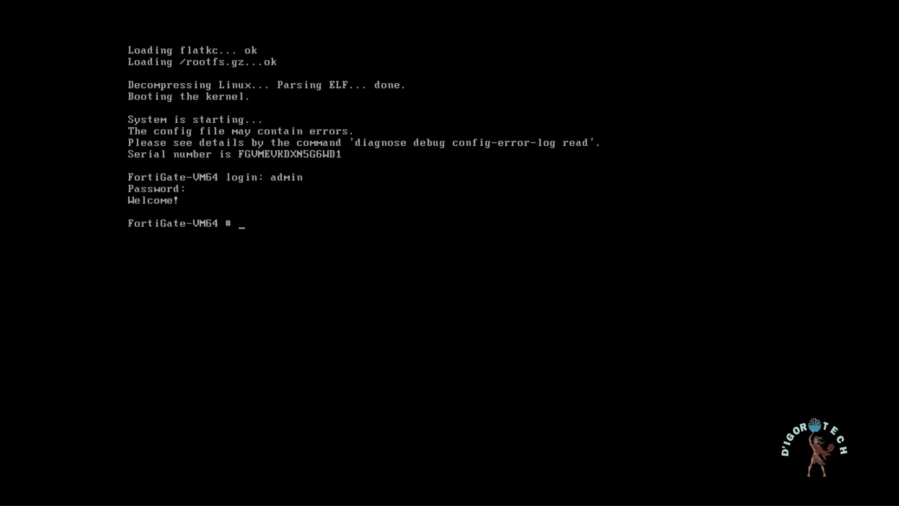
Step: Under config system interface, edit port1 and set its mode to dhcp
type("config system interface")
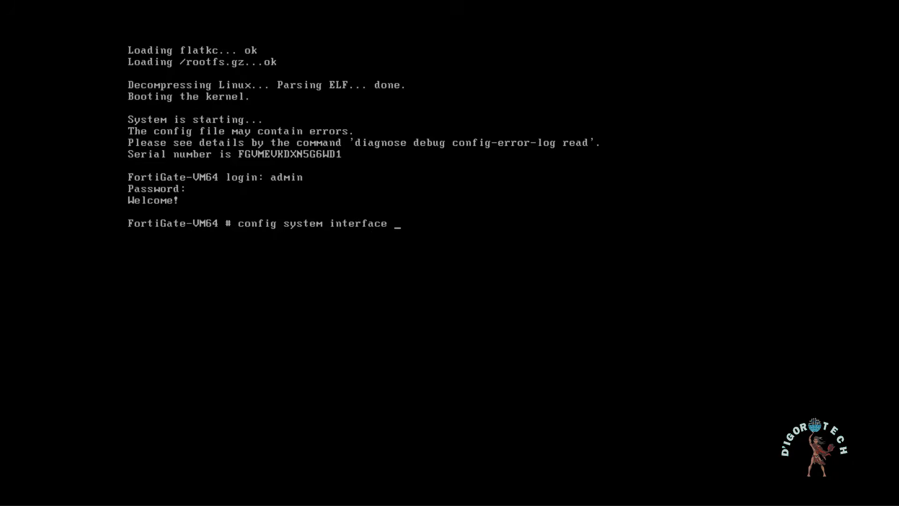
key("Return")
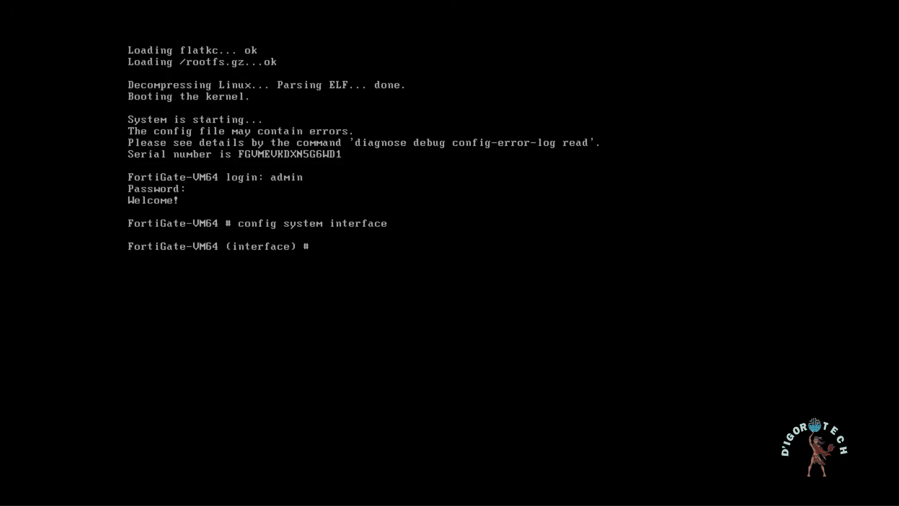
type("edit port1")
key("Return")
type("set")
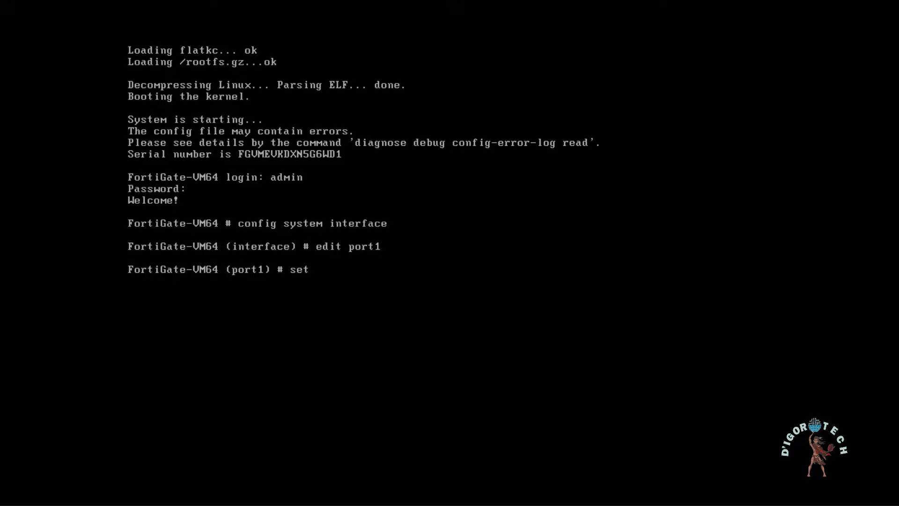
type(" mode dhcp")
key("Return")
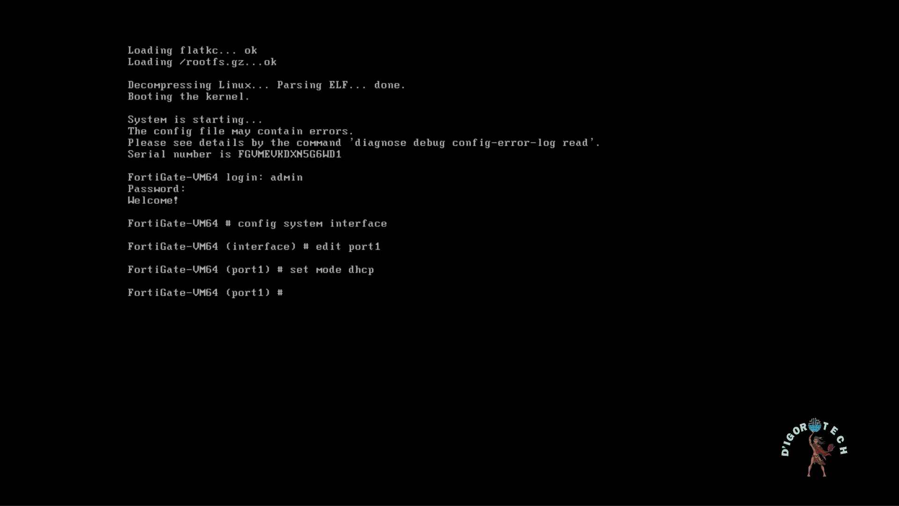
Step: Give port1 role wan, alias WAN, and allowaccess http https telnet ssh ping, then show it
type("set role wan")
key("Return")
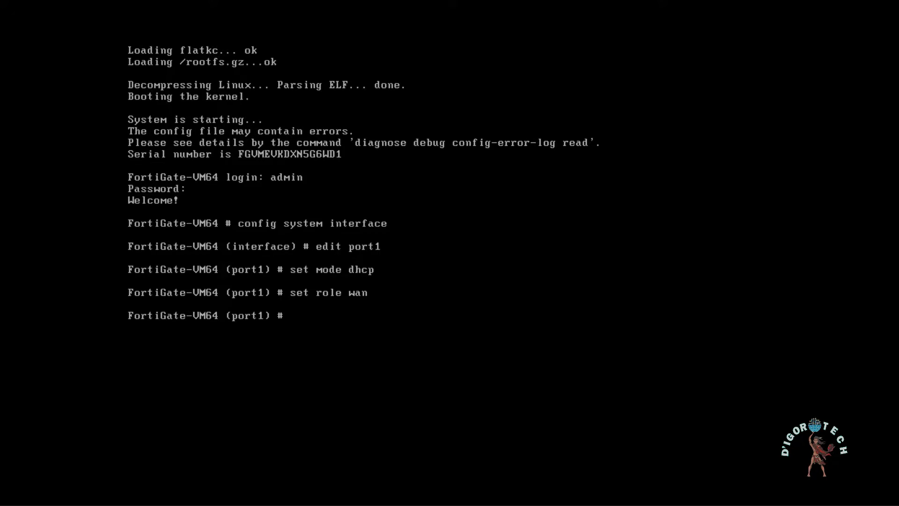
type("set alias WAN")
key("Return")
type("s")
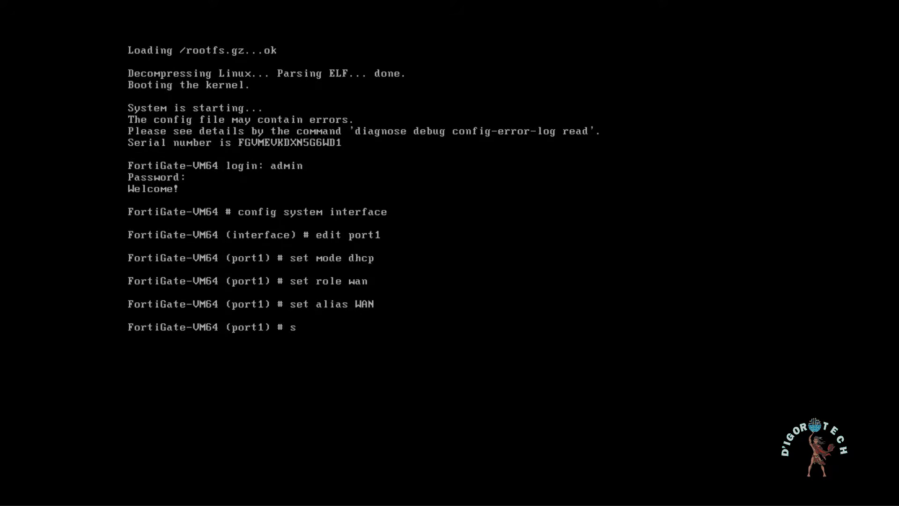
type("et allo")
key("Tab")
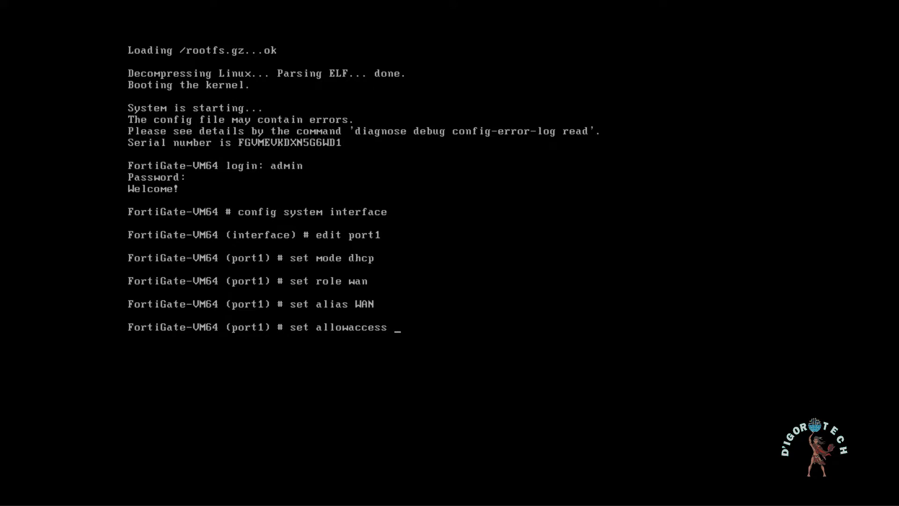
type("http https telnet ")
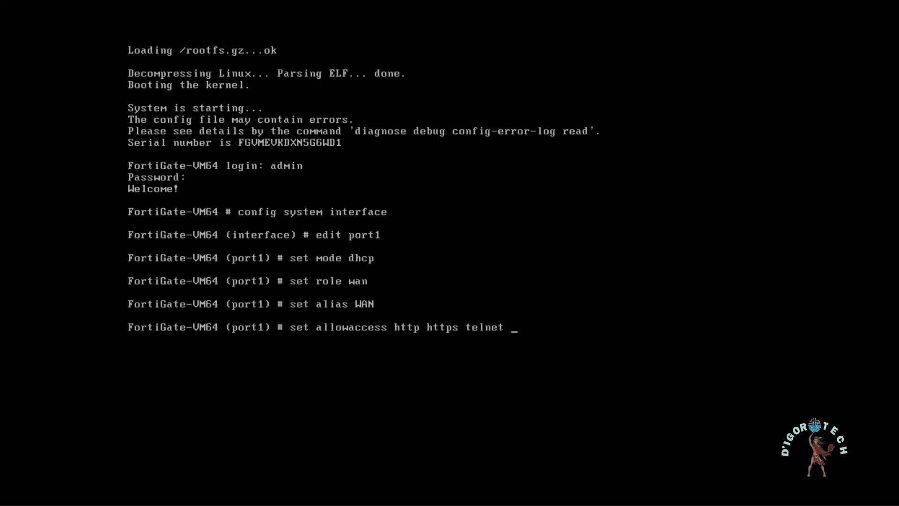
type("ssh ping")
key("Return")
type("show")
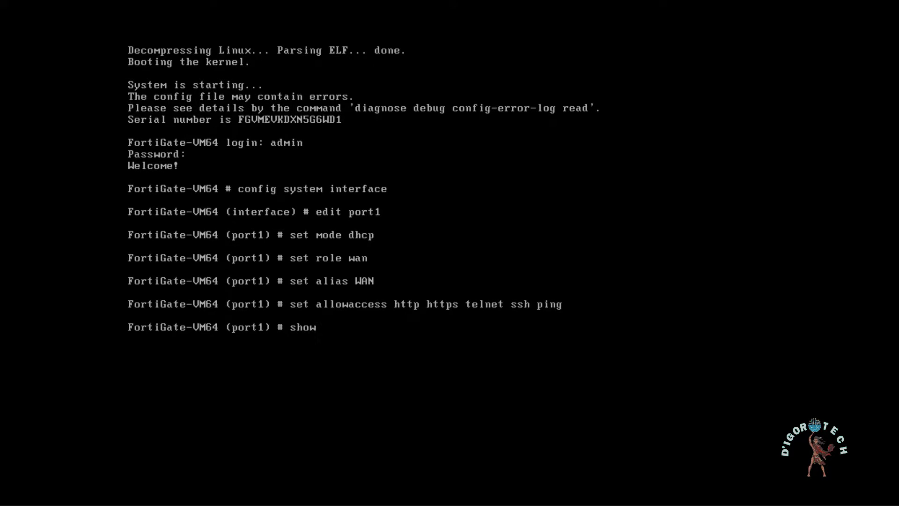
key("Return")
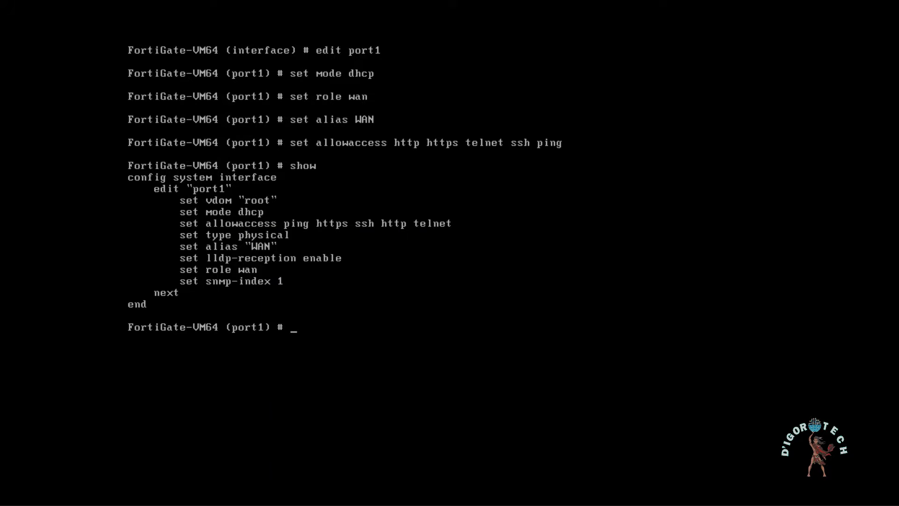
Step: Move on to port2 and set it to static mode, role lan, IP 10.10.10.1/24
type("next")
key("Return")
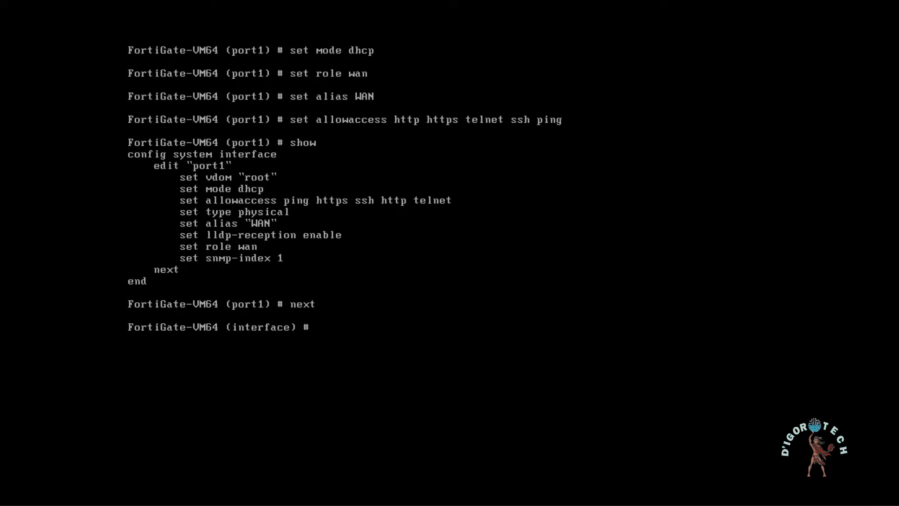
type("edit port1")
key("Return")
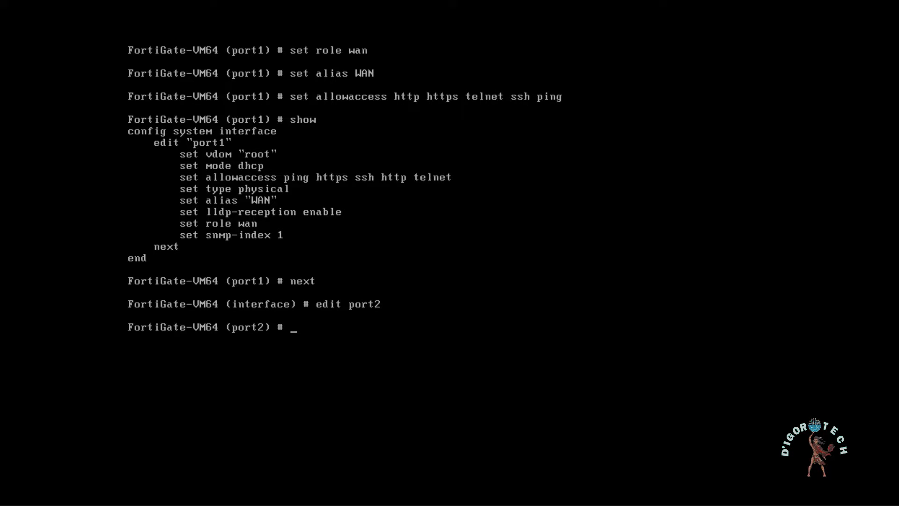
type("set mode static")
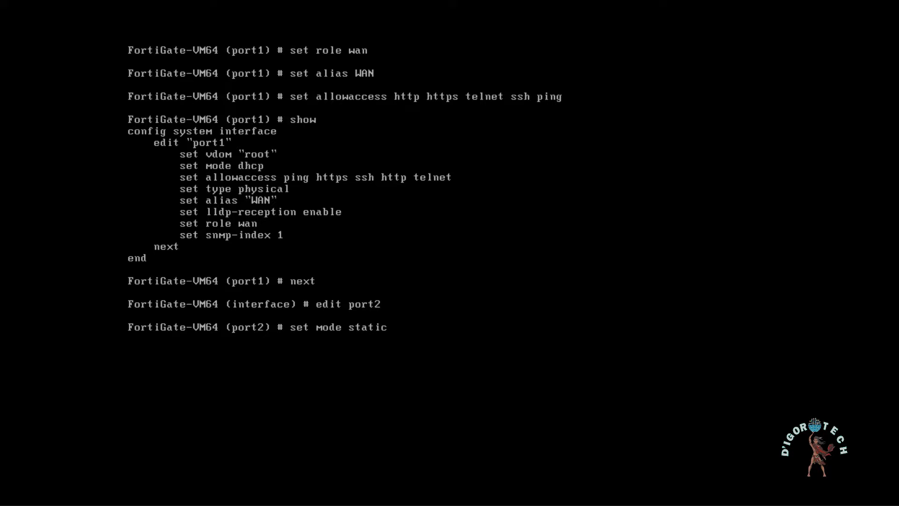
key("Return")
type("set rol")
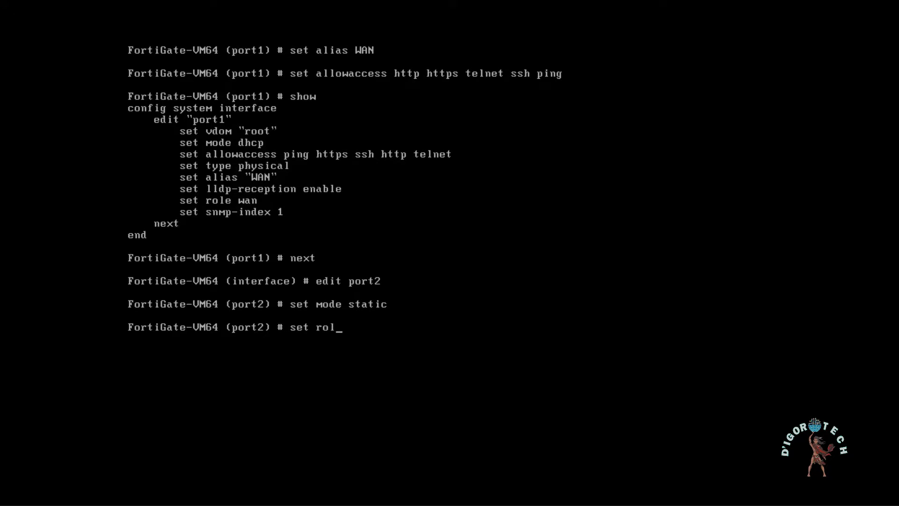
type("e lan")
key("Return")
type("set ip")
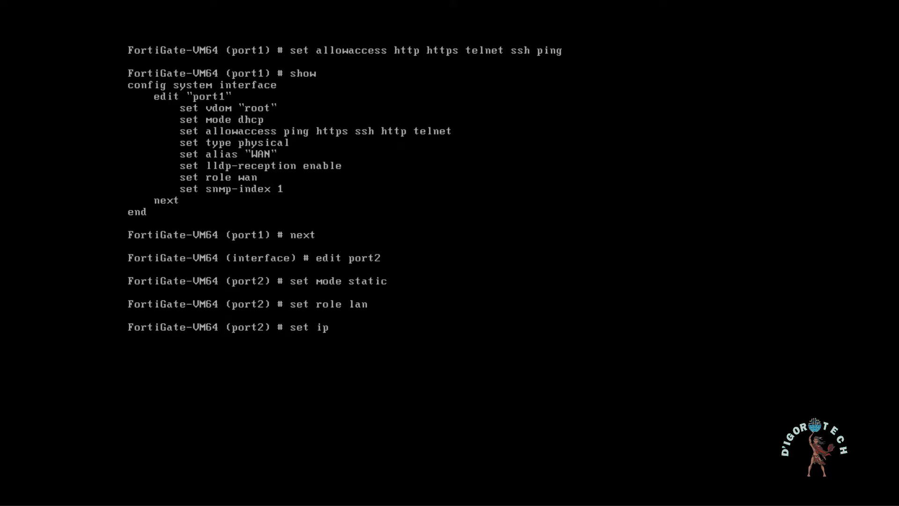
type(" 10.10.10.1/24")
key("Return")
Step: Allow http, https, telnet, ssh, ping on port2, alias it Internal, and end the config
type("set allo")
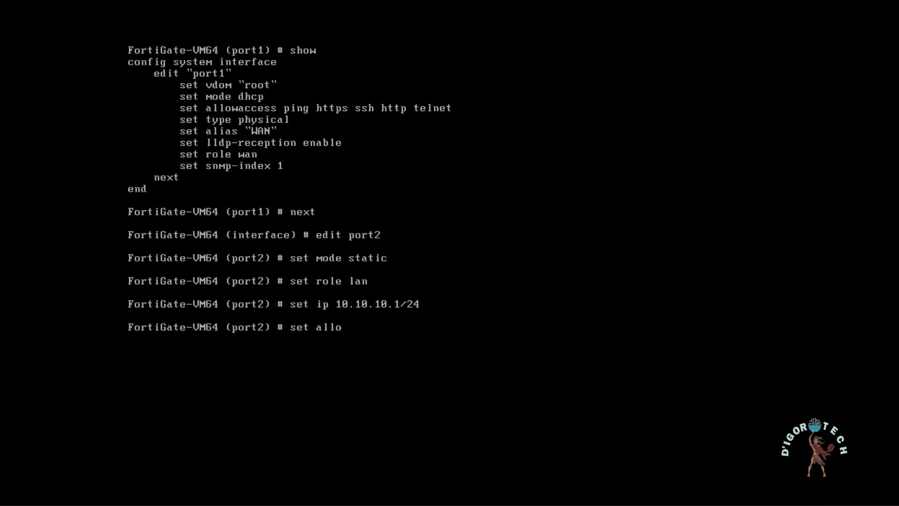
key("Tab")
type("http https")
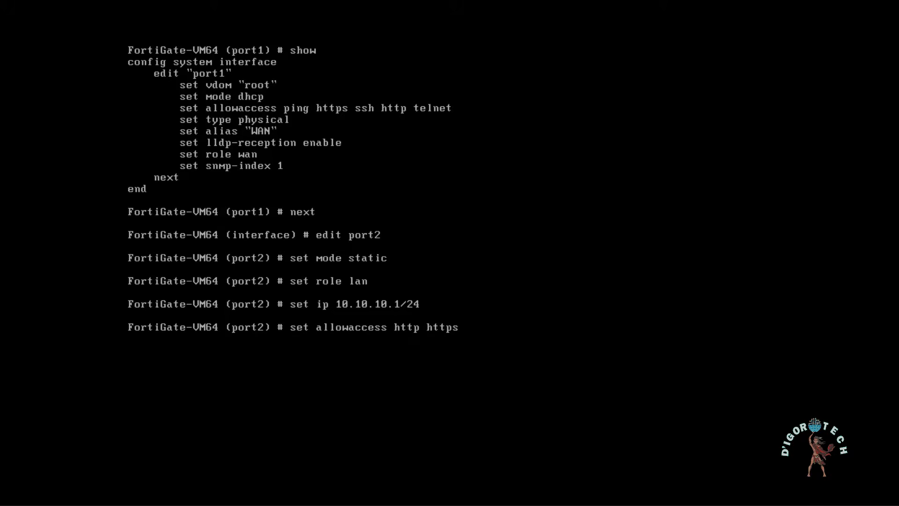
type(" telnet ssh ping")
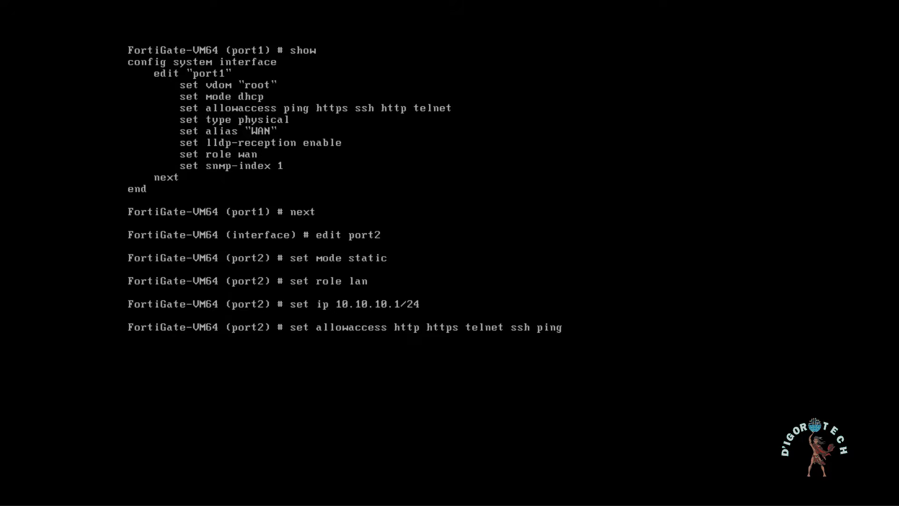
key("Return")
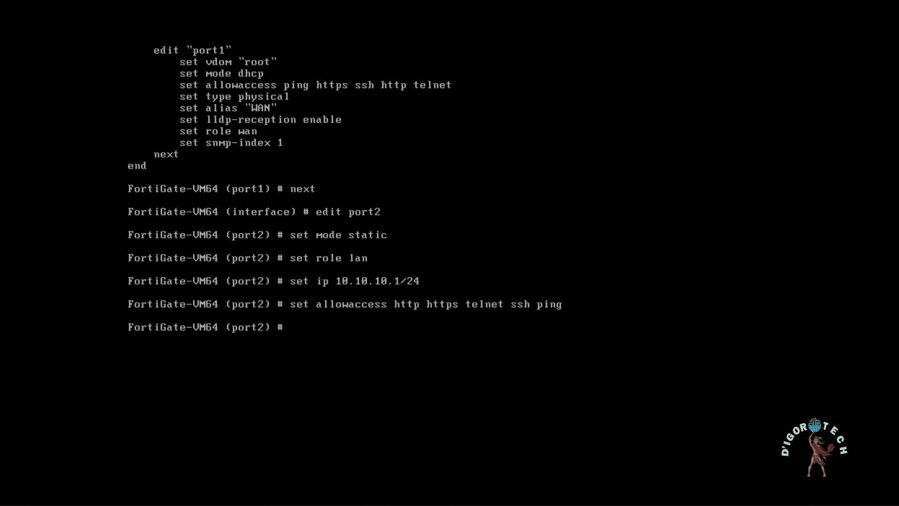
type("show")
key("Return")
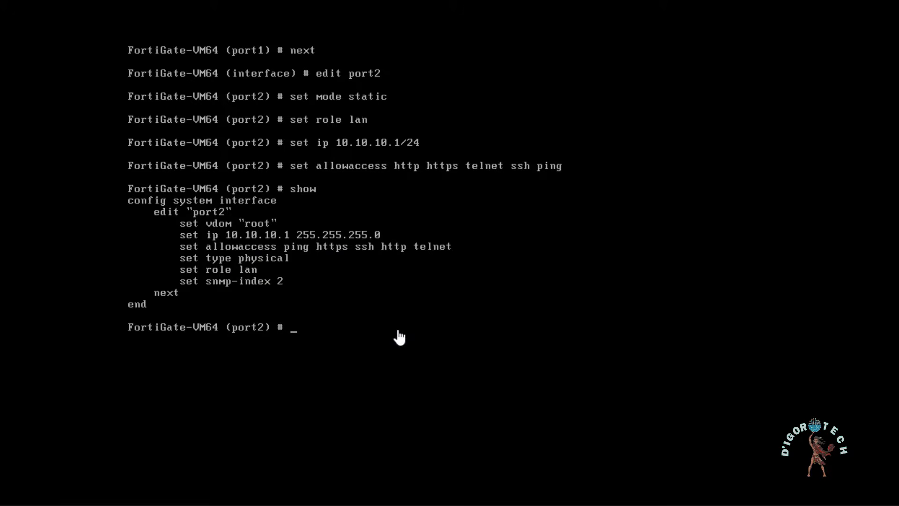
type("set alias Internal")
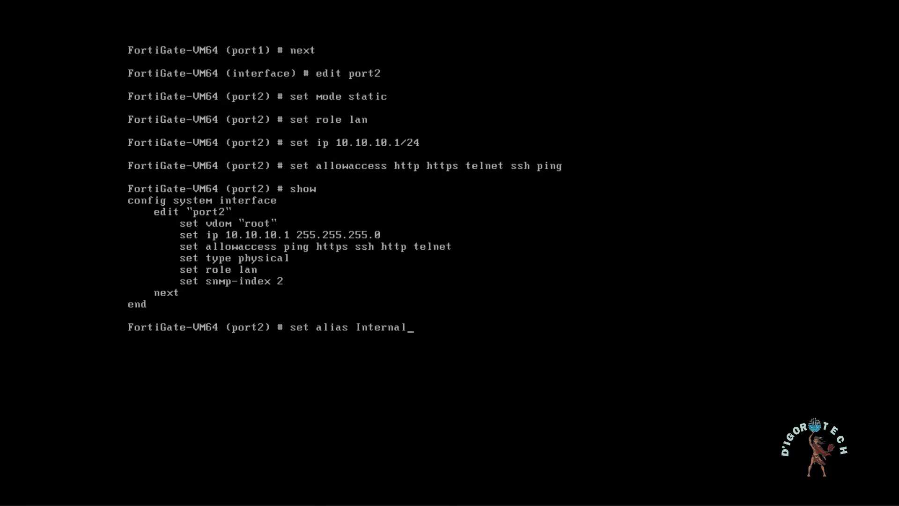
key("Return")
type("end")
key("Return")
type("s")
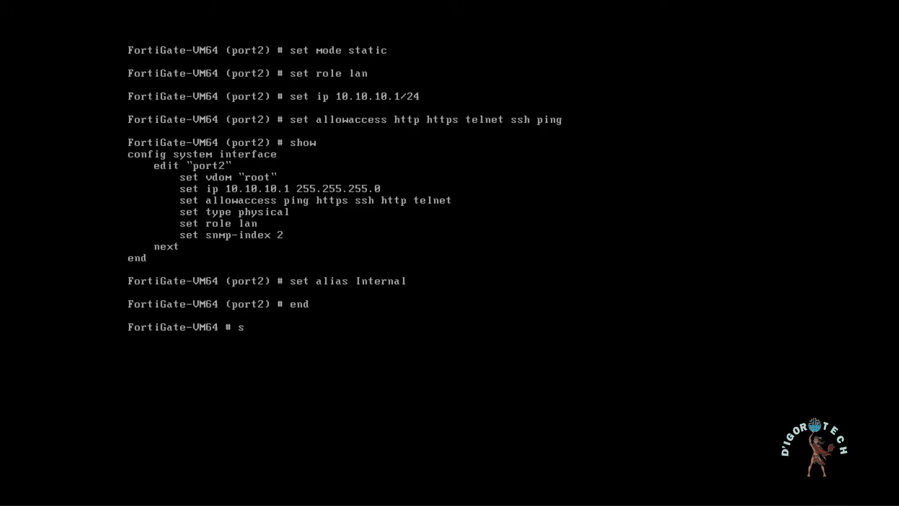
type("how sys in")
Step: Run show sys interface, quit the pager, then run get system interface physical
key("Tab")
key("Return")
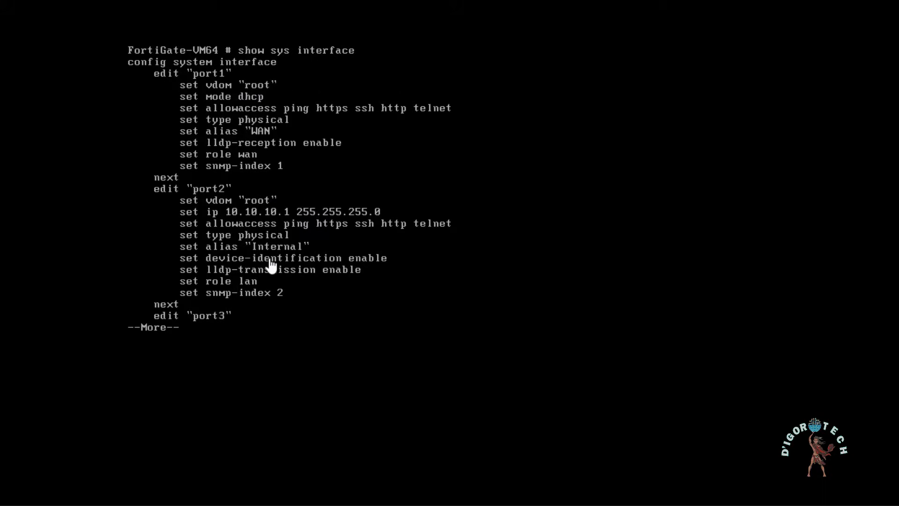
type("qget")
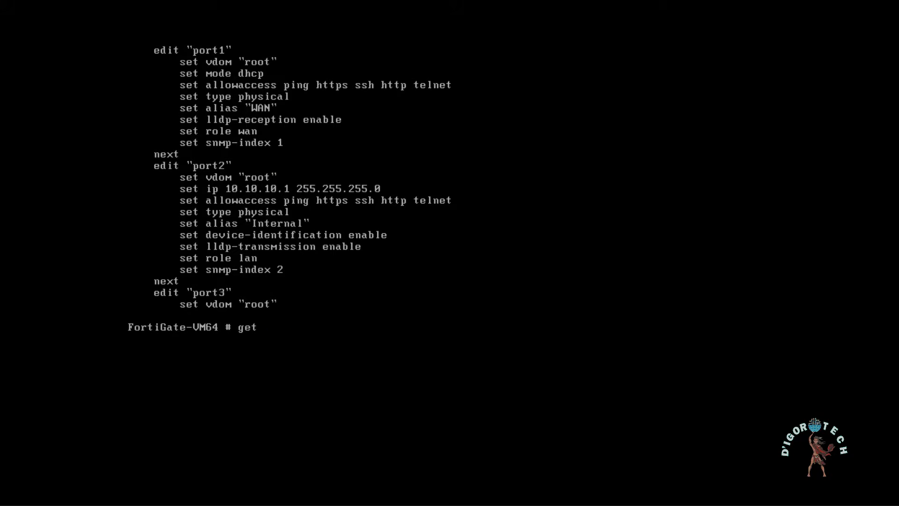
type(" system interface physical")
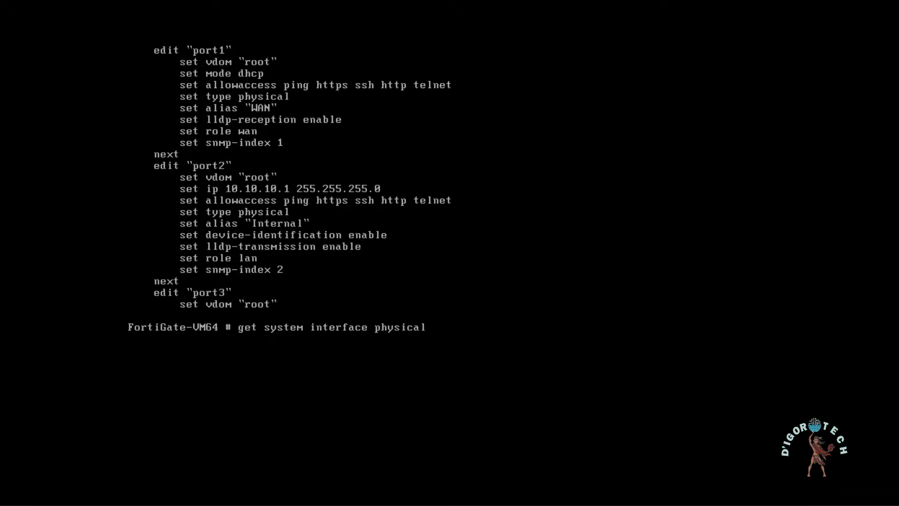
key("Return")
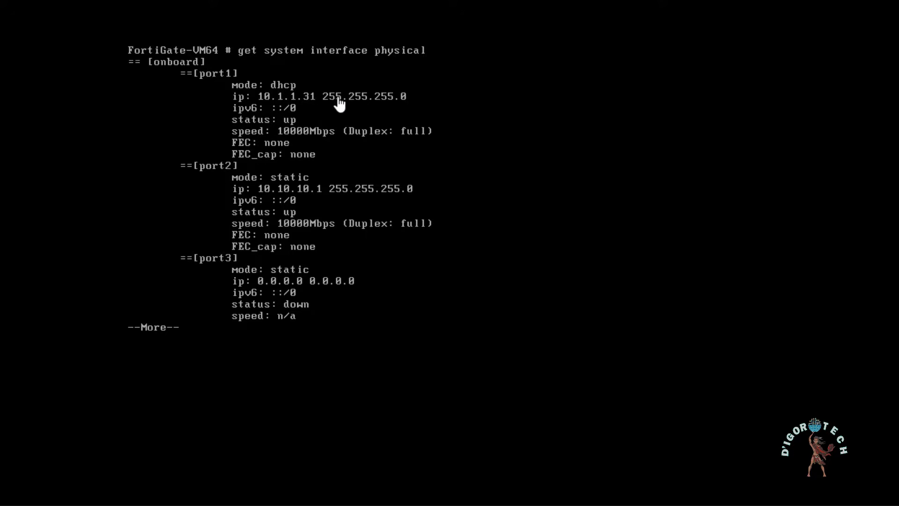
Step: Open Command Prompt and ping the FortiGate WAN address 10.1.1.31
left_click(256, 492)
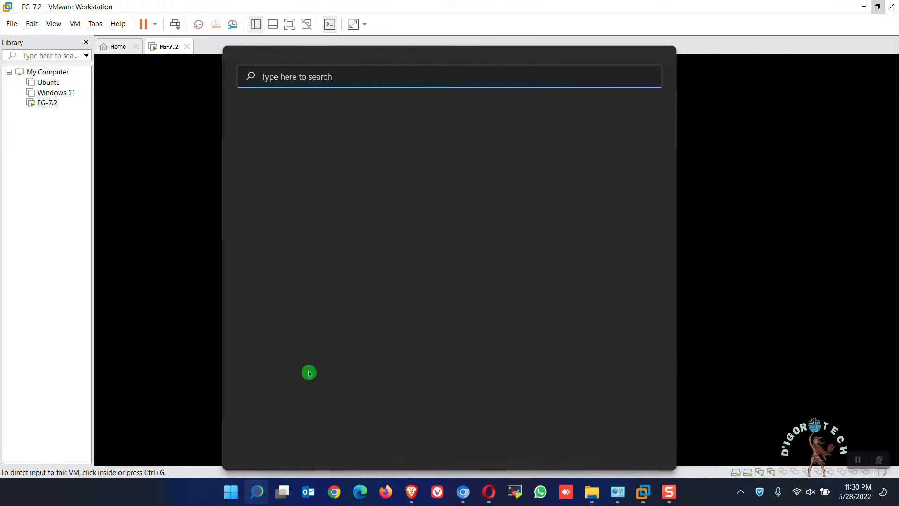
type("cmd")
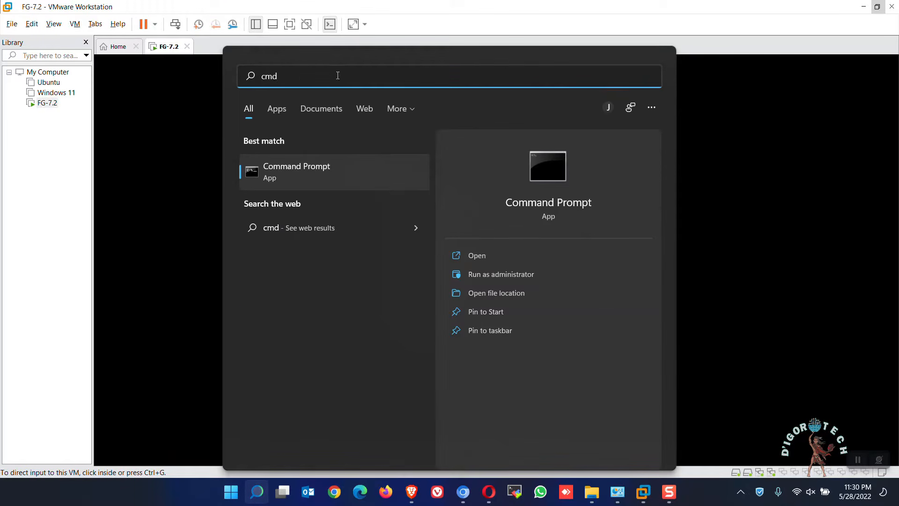
left_click(297, 173)
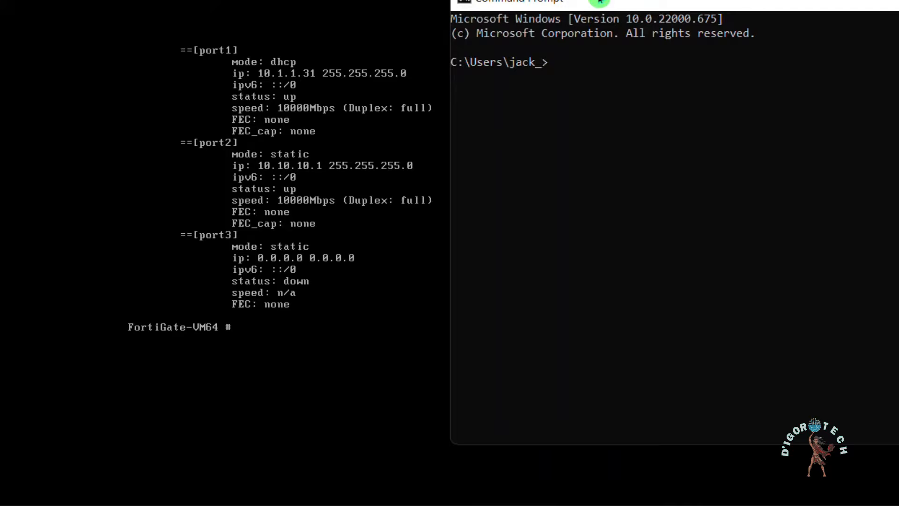
left_click_drag(599, 2, 577, 0)
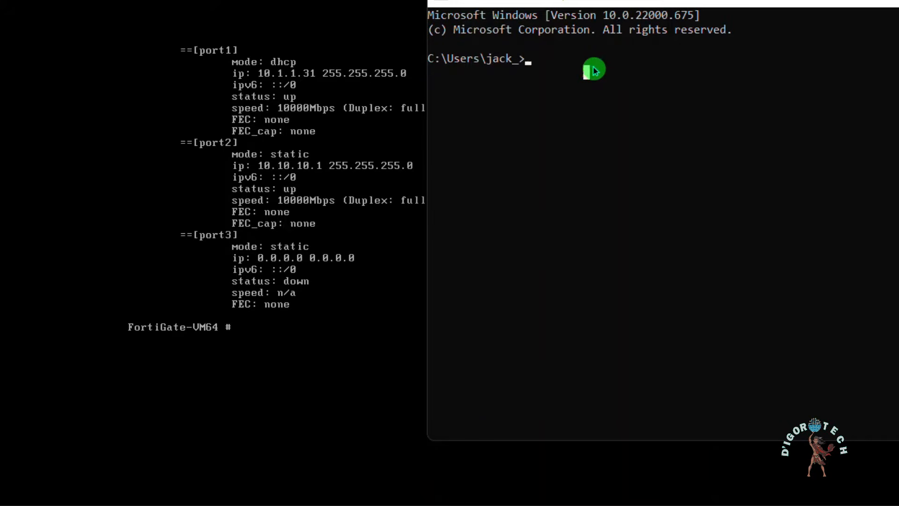
type("ping 10.1.1.31")
key("Return")
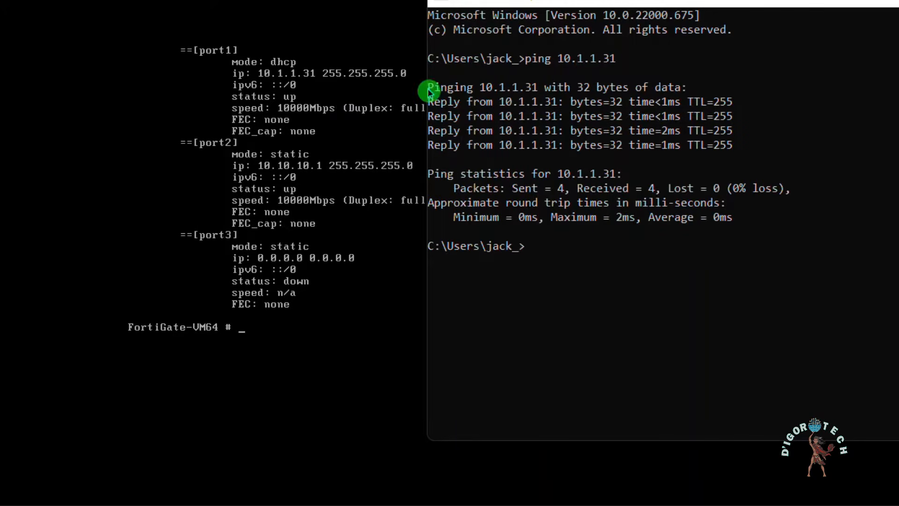
left_click(184, 173)
type("show sys")
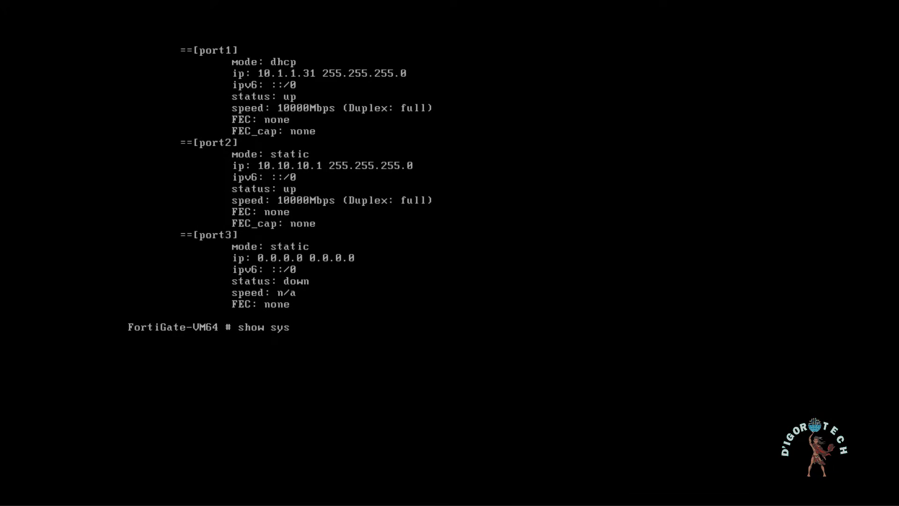
type(" interface")
Step: Run show sys interface to list port1 as DHCP WAN and port2 as Internal 10.10.10.1
key("Return")
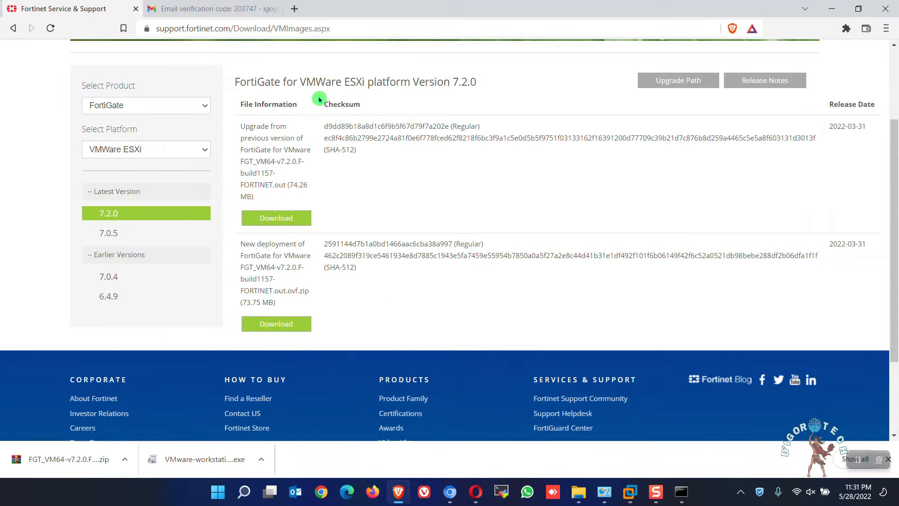
Step: Browse to 10.1.1.31 and log in to the FortiGate web GUI as admin
left_click(192, 28)
type("10")
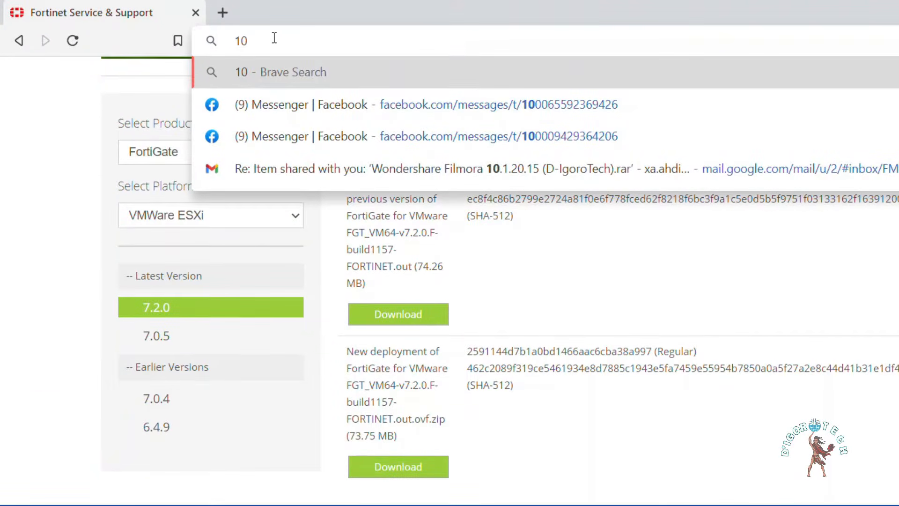
type(".1.1.31")
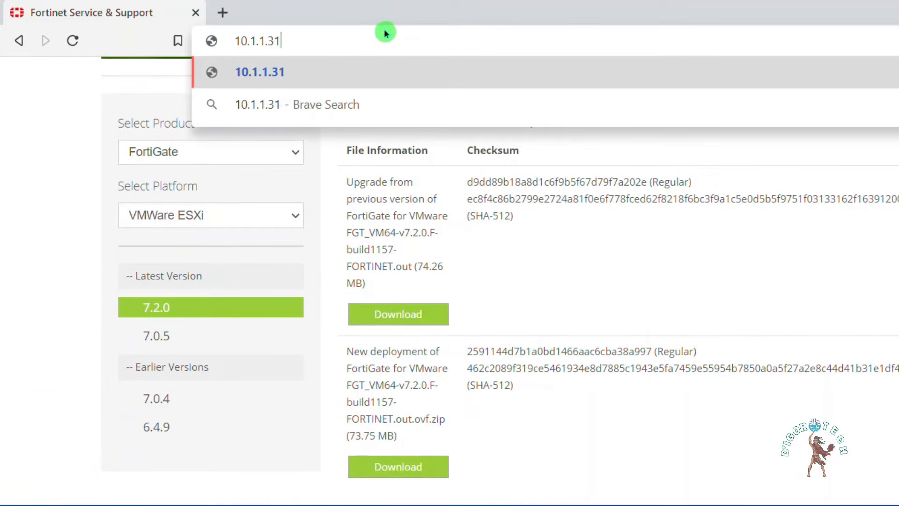
key("Return")
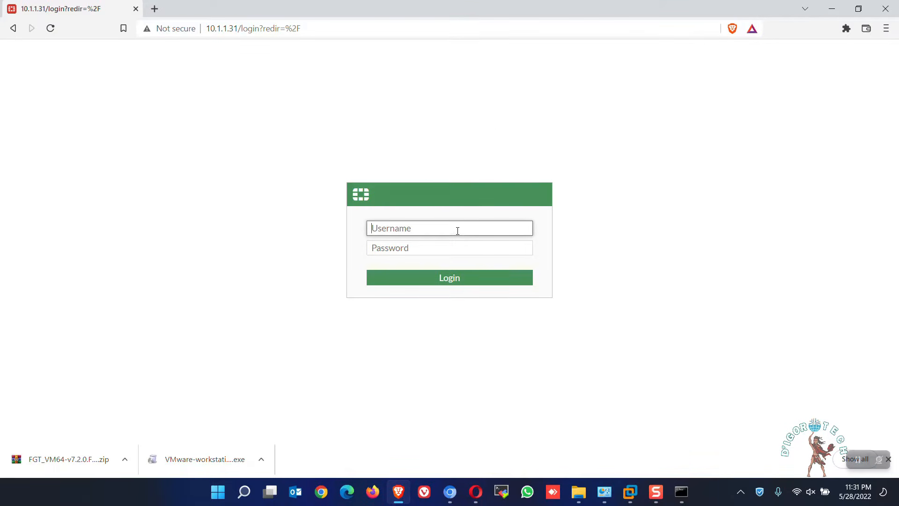
type("admin")
key("Tab")
type("•••••")
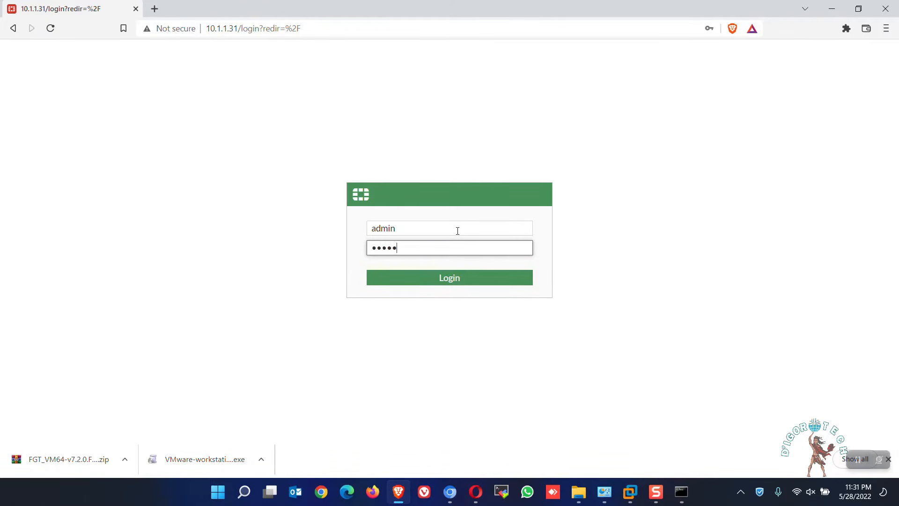
key("Return")
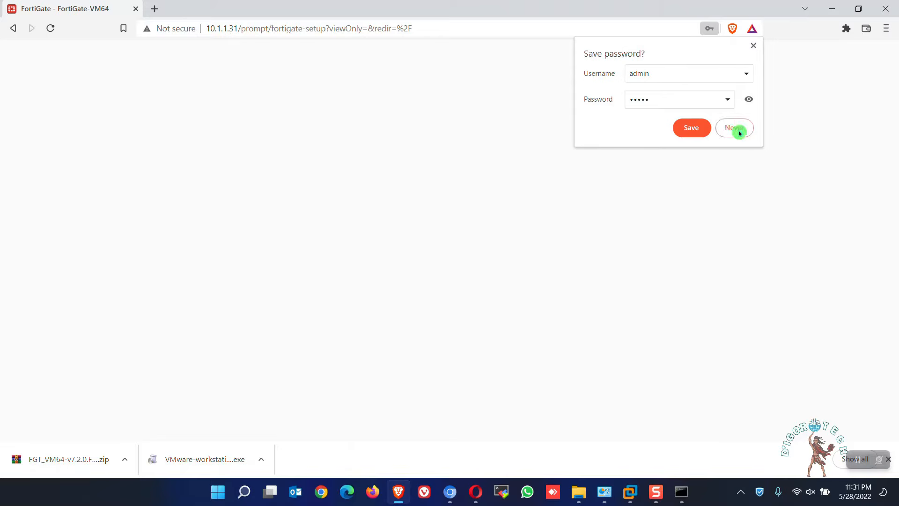
Step: Decline saving the password, postpone setup, and stop the FortiOS 7.2.0 popup reappearing
left_click(739, 130)
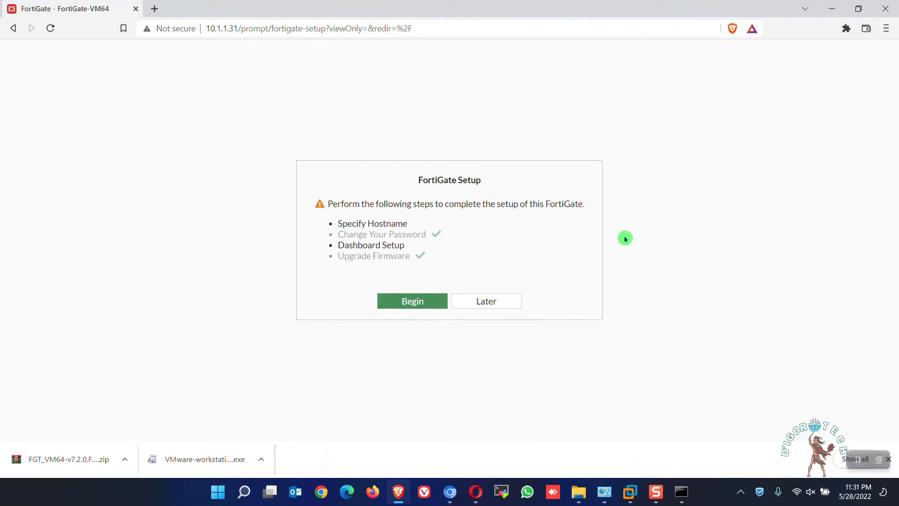
left_click(502, 304)
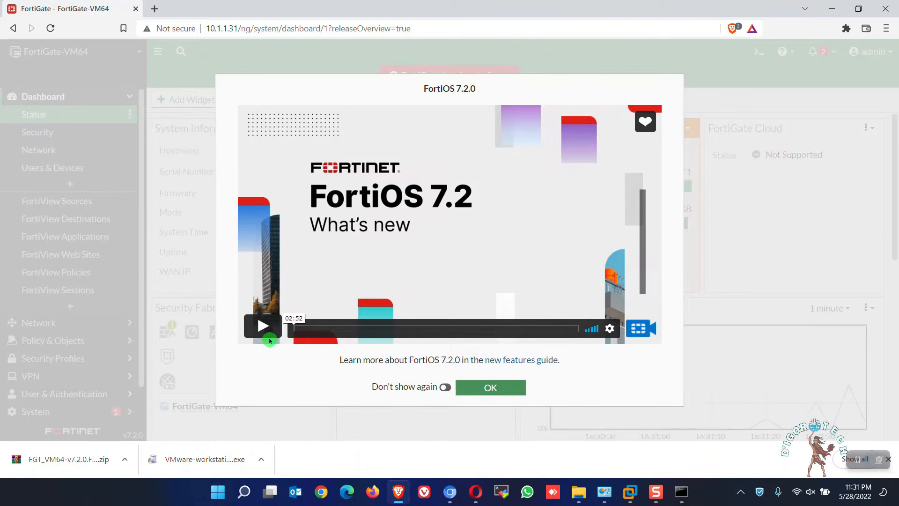
left_click(443, 387)
left_click(487, 389)
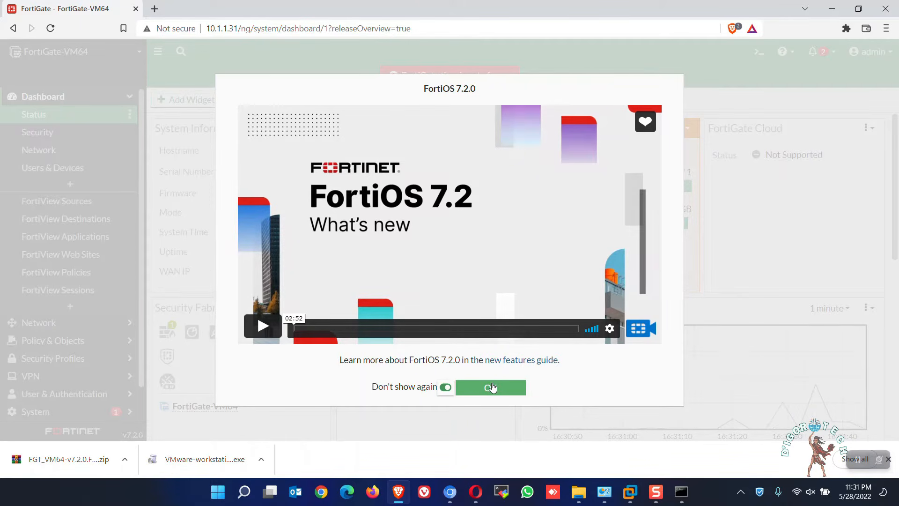
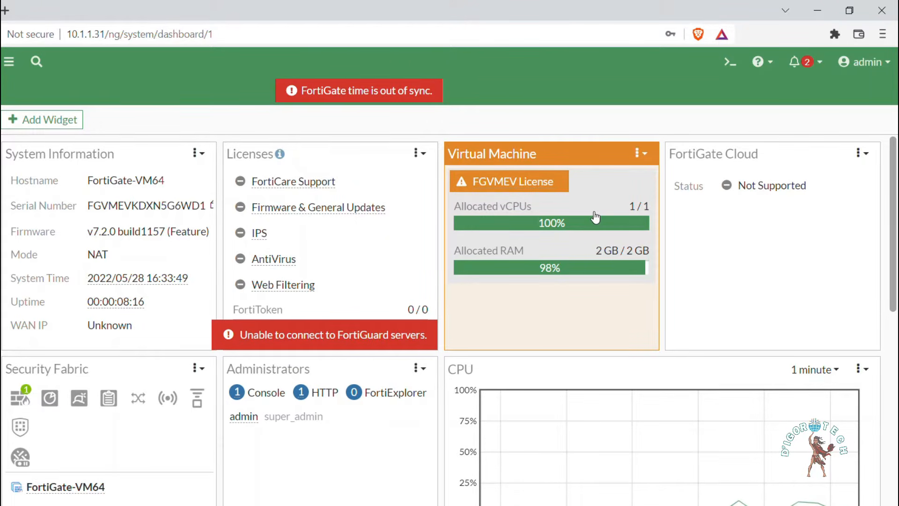
Step: Check the system notifications, then go to Network > Interfaces and select Internal (port2)
left_click(805, 70)
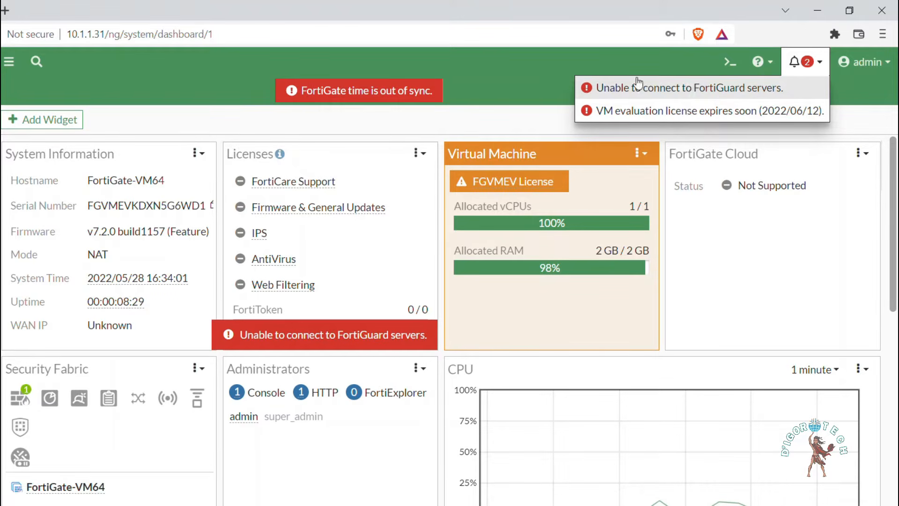
left_click(516, 63)
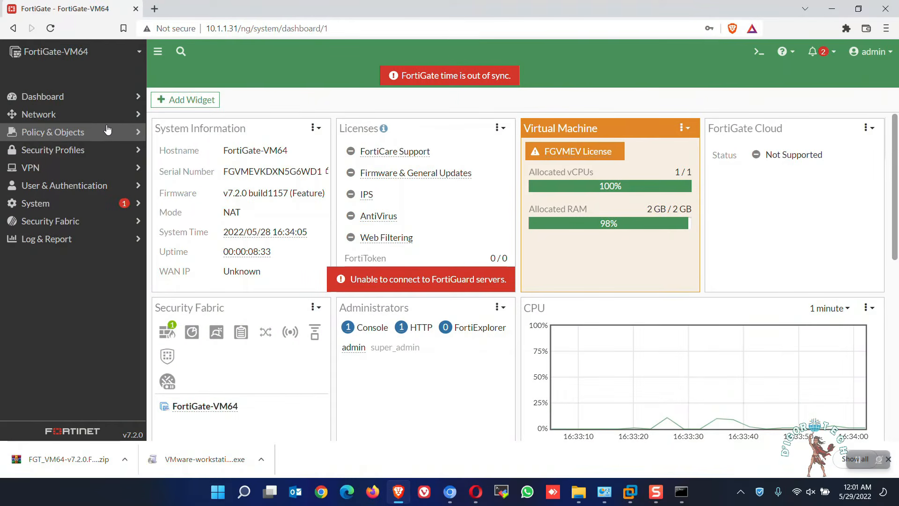
left_click(93, 116)
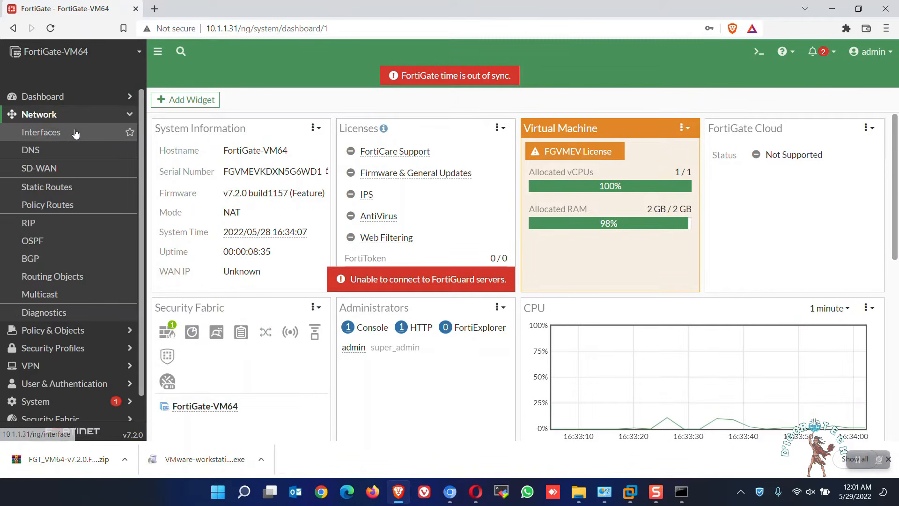
left_click(73, 137)
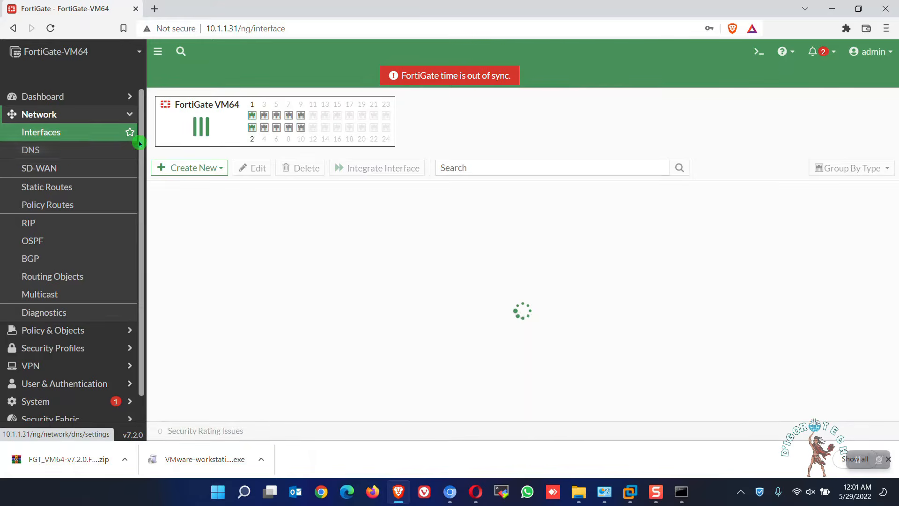
left_click(264, 301)
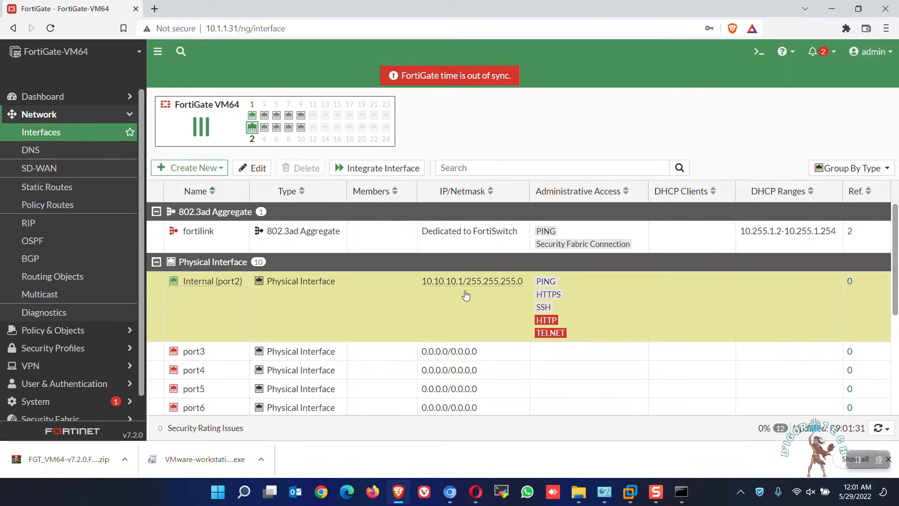
Step: Review Internal (port2), then open WAN (port1) to see its DHCP address 10.1.1.31/255.255.255.0
scroll(498, 302, "down", 4)
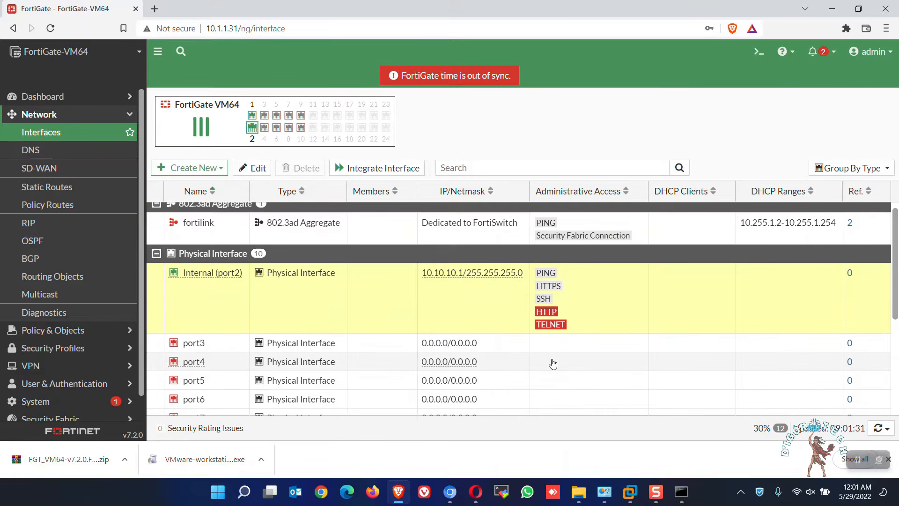
left_click(453, 301)
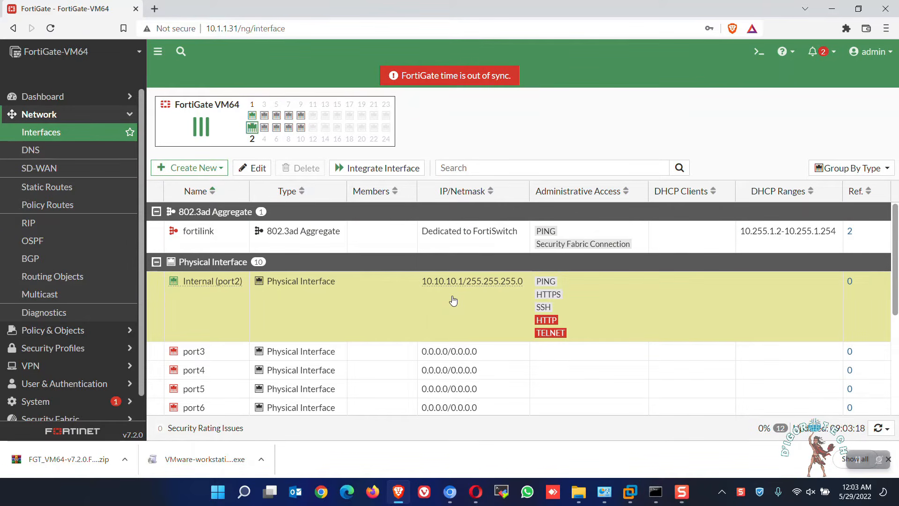
scroll(453, 300, "down", 4)
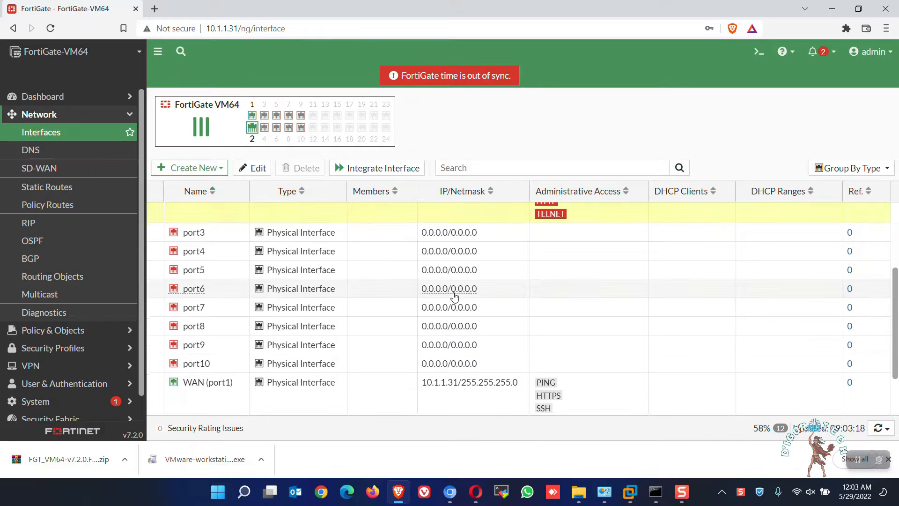
left_click(452, 335)
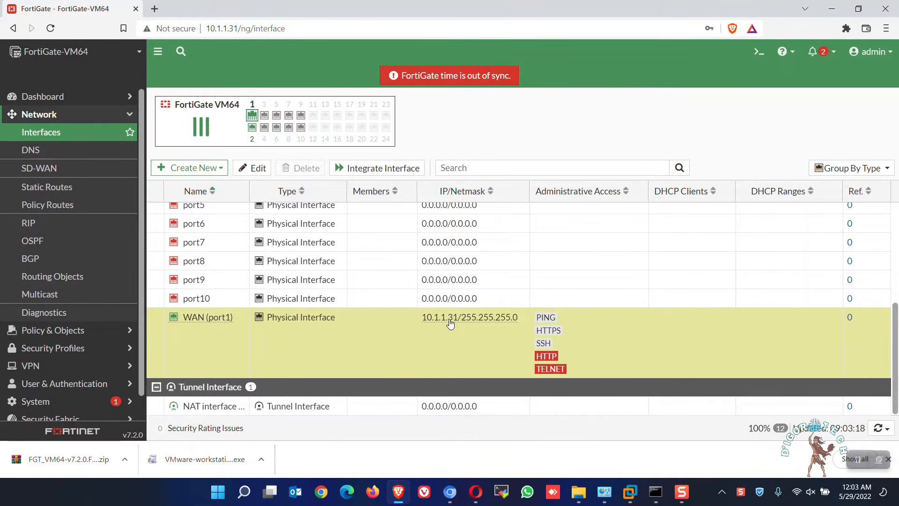
double_click(453, 323)
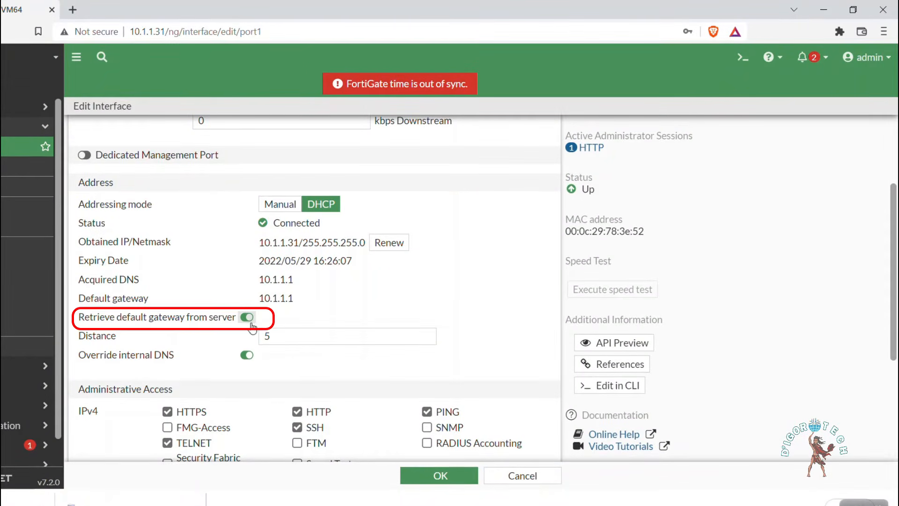
Step: Keep the DHCP-retrieved default gateway and ping 8.8.8.8 from the CLI console with 0% loss
left_click(244, 318)
left_click(741, 60)
type("e")
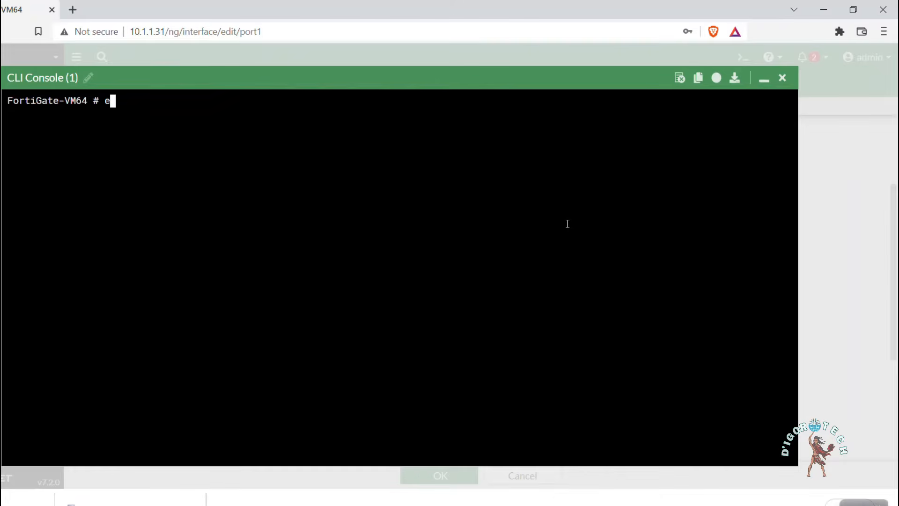
type("xe ping 8.8.8.8")
key("Return")
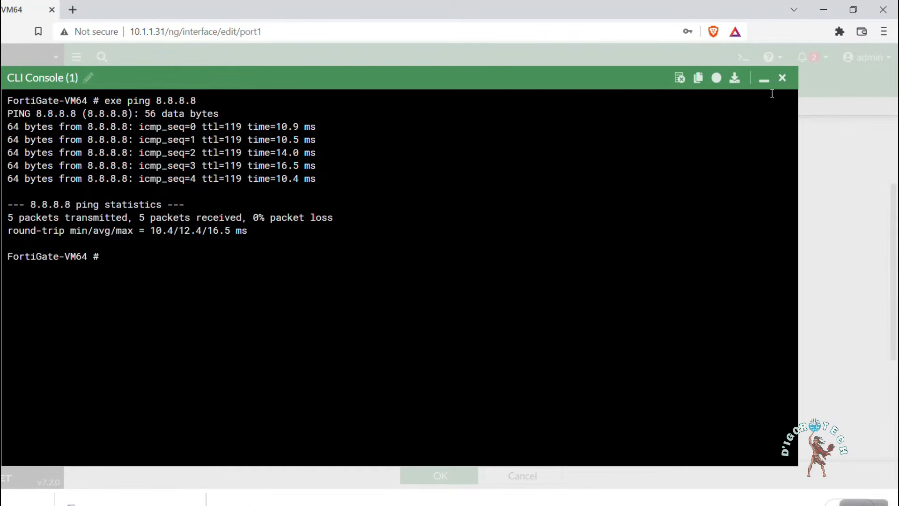
left_click(781, 79)
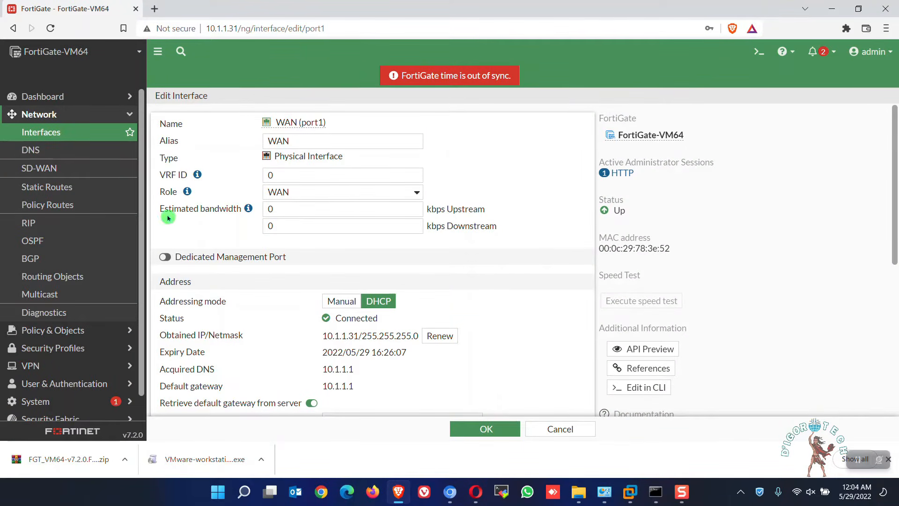
Step: Create a new firewall policy named LAN-Internet under Policy & Objects > Firewall Policy
left_click(76, 331)
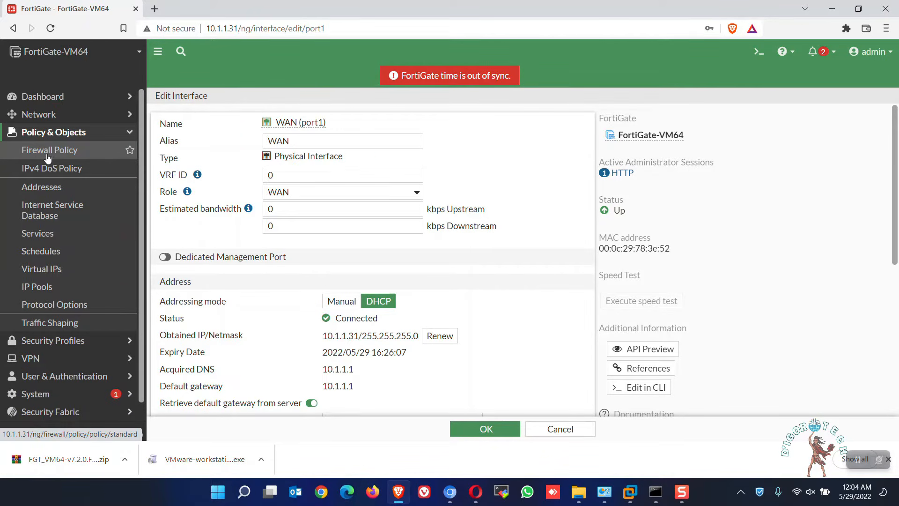
left_click(62, 156)
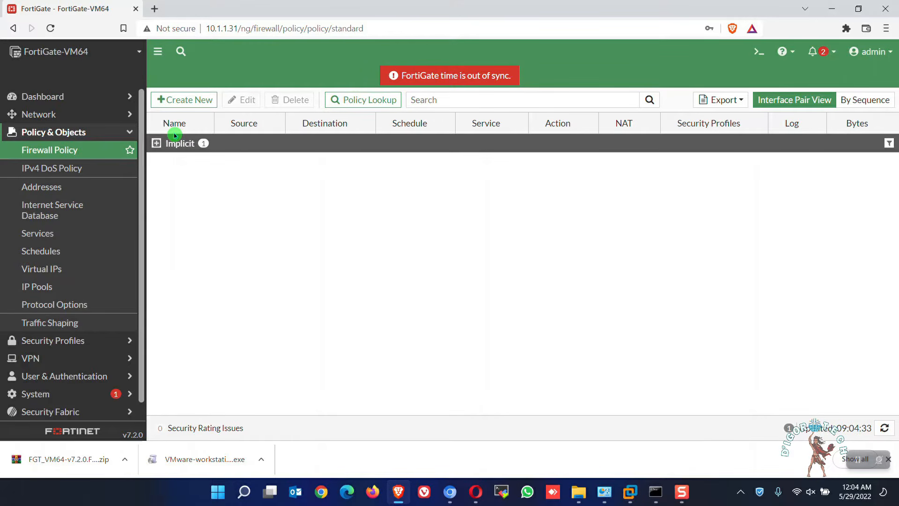
left_click(184, 100)
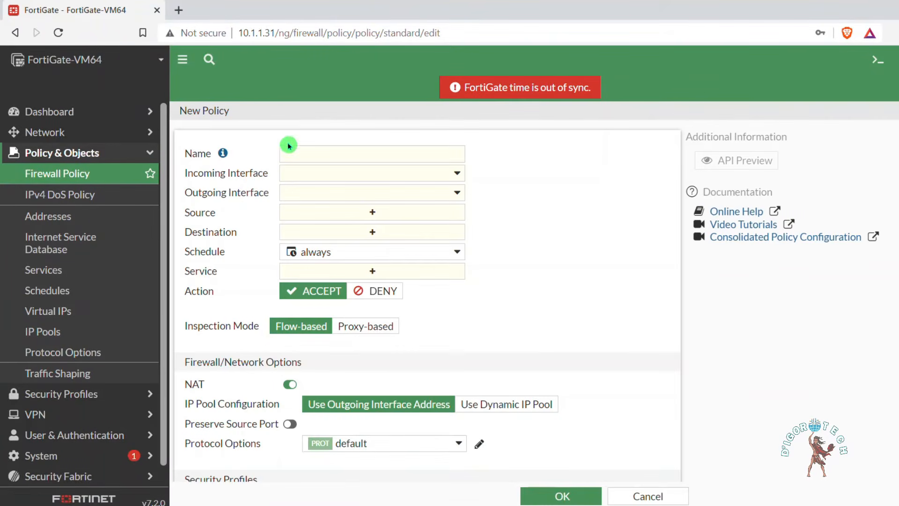
left_click(313, 154)
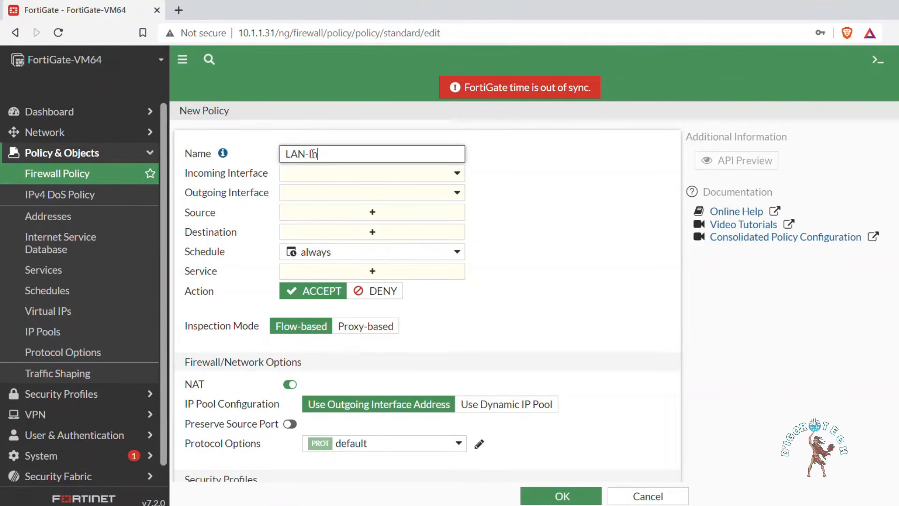
Step: Set incoming interface Internal (port2) and outgoing WAN (port1), then start a new source address
left_click(325, 173)
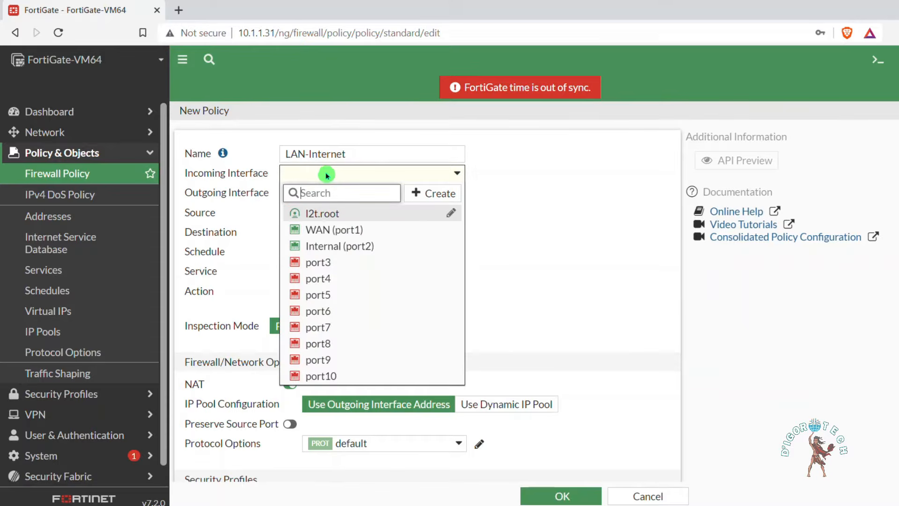
left_click(351, 248)
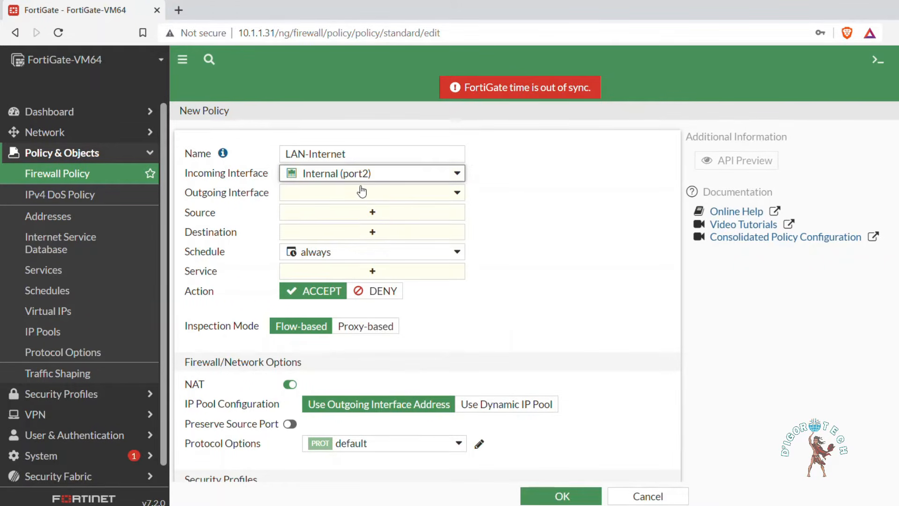
left_click(354, 197)
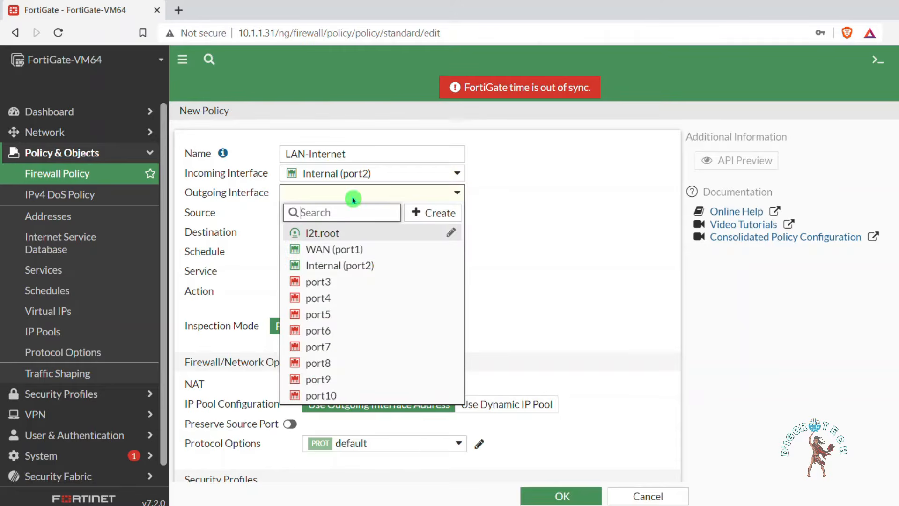
left_click(326, 249)
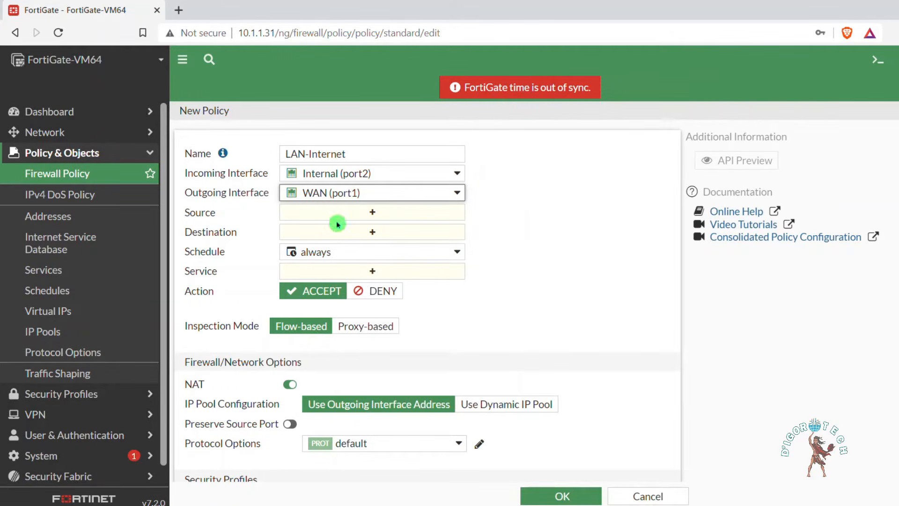
left_click(371, 213)
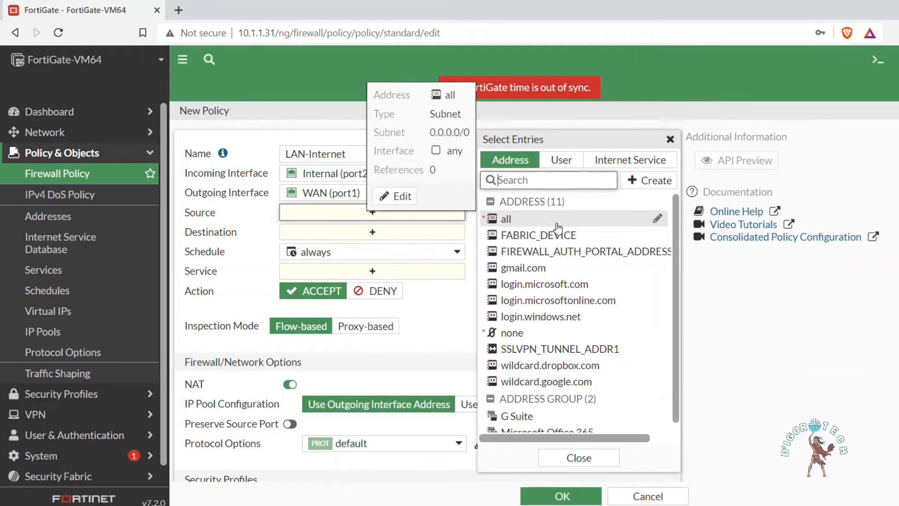
left_click(645, 181)
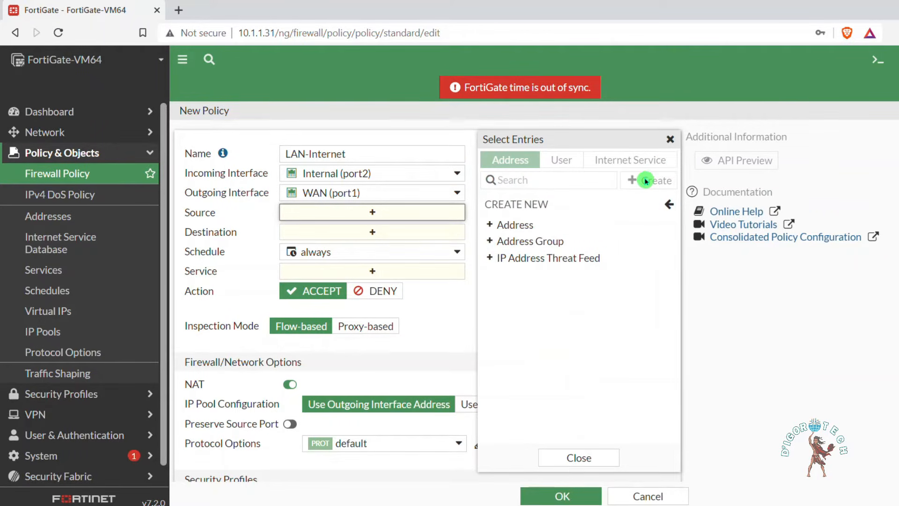
Step: Create the address object LAN with subnet 10.10.10.0/24
left_click(519, 226)
left_click(547, 148)
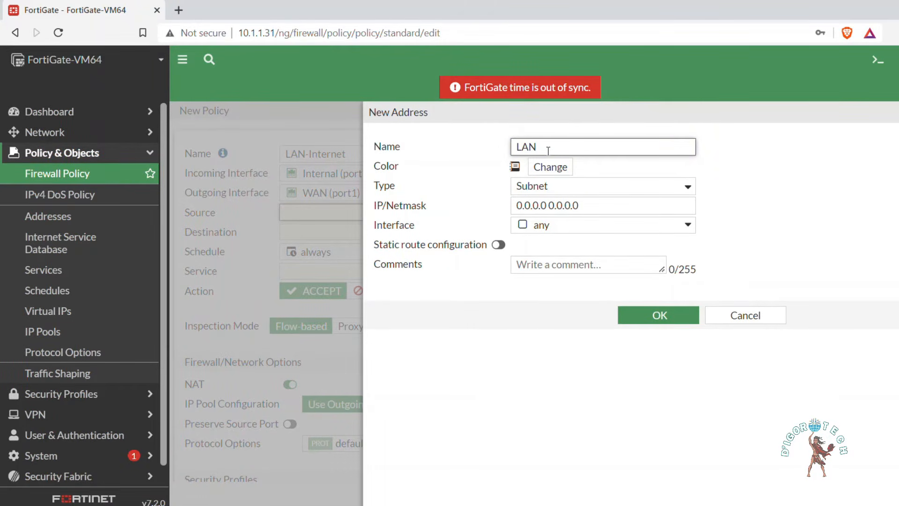
left_click_drag(580, 205, 514, 205)
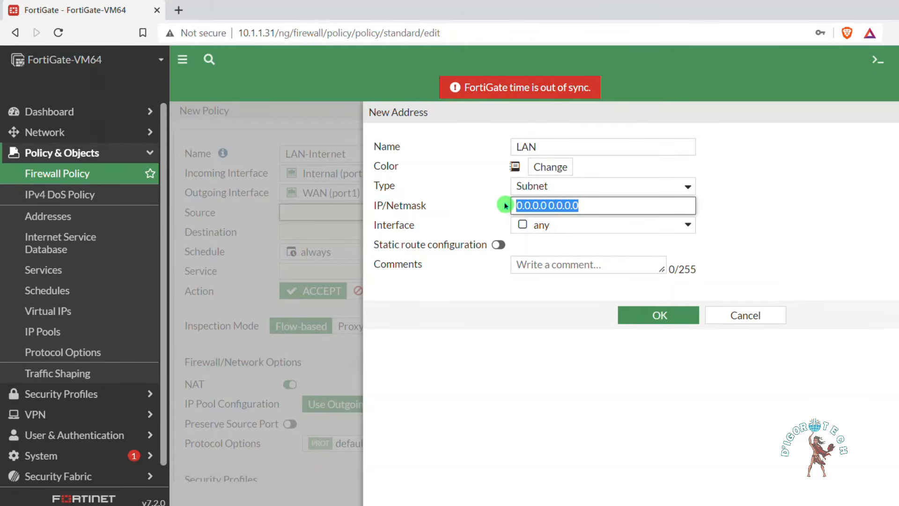
type("10.10.10.0/24")
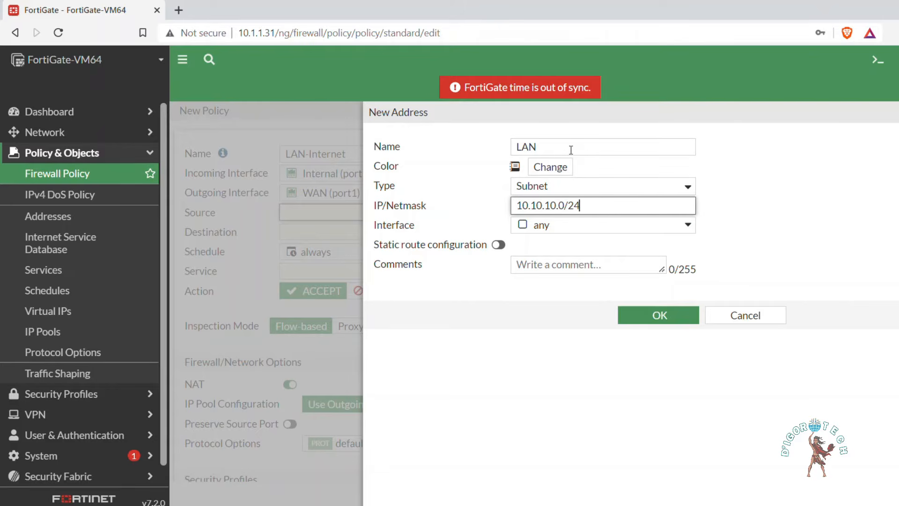
key("Tab")
left_click(660, 315)
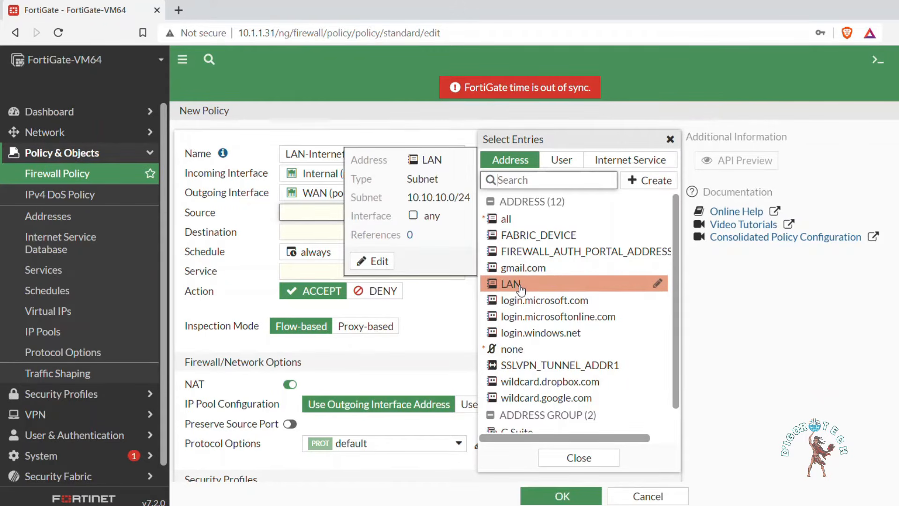
Step: Set the policy source to LAN, destination to all, and service to ALL
left_click(521, 286)
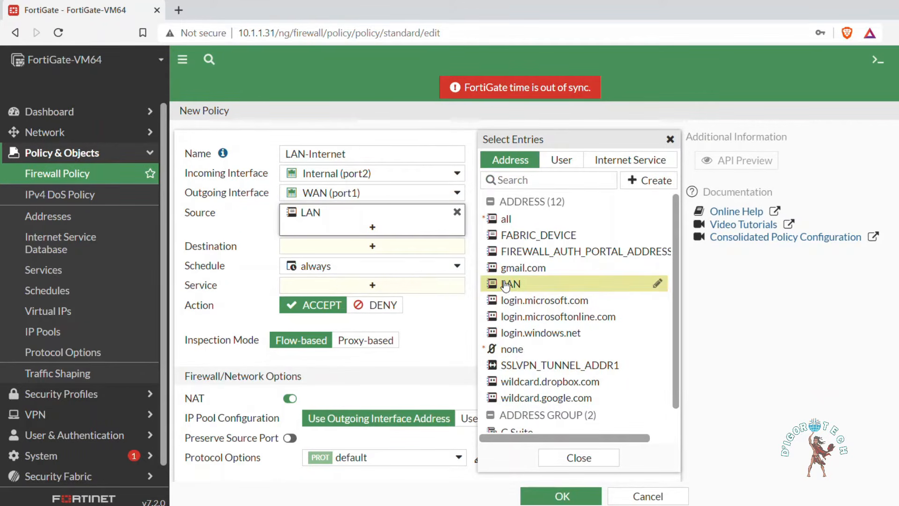
left_click(370, 248)
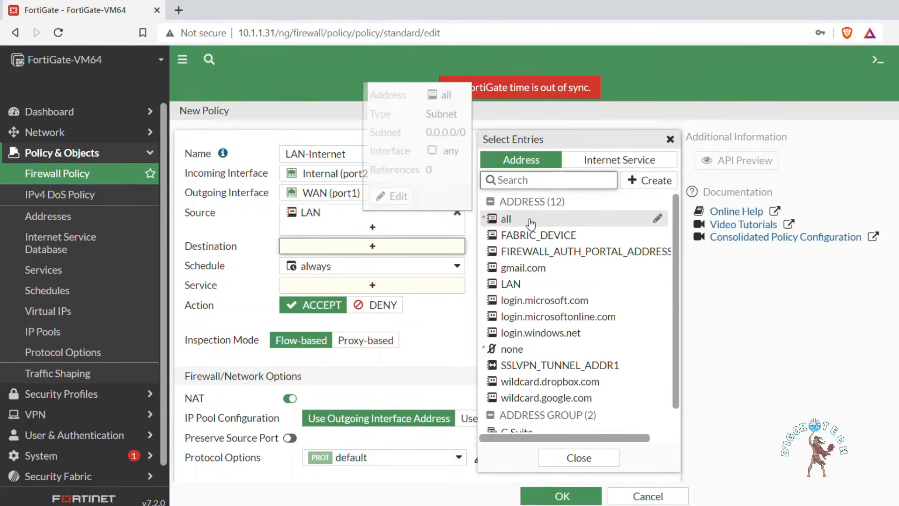
left_click(531, 223)
left_click(387, 305)
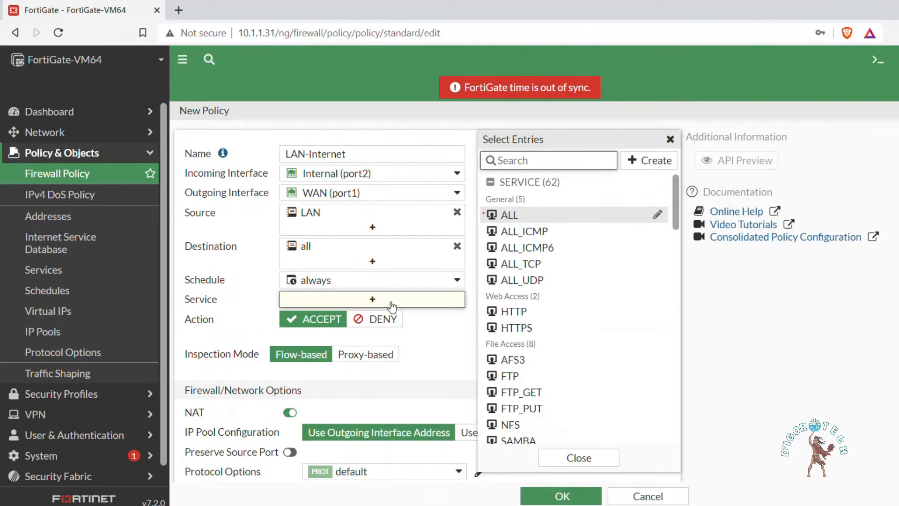
left_click(504, 220)
left_click(321, 347)
Step: Use certificate-inspection, log allowed traffic for All Sessions, and save the LAN-Internet policy
scroll(321, 347, "down", 2)
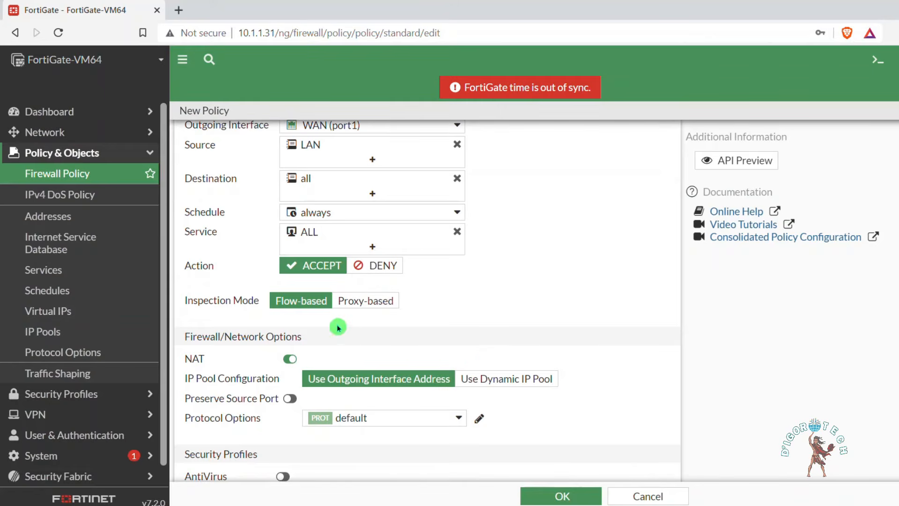
scroll(316, 325, "down", 2)
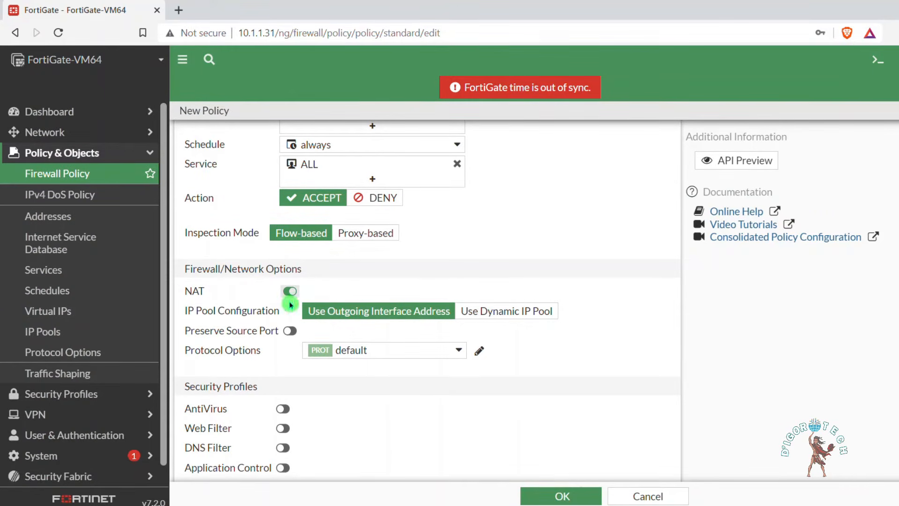
scroll(305, 313, "down", 2)
scroll(316, 319, "down", 2)
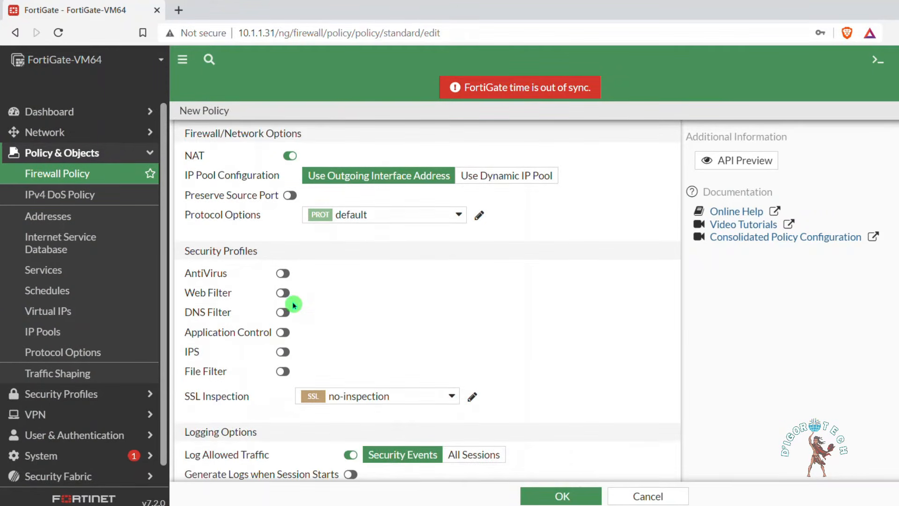
double_click(281, 276)
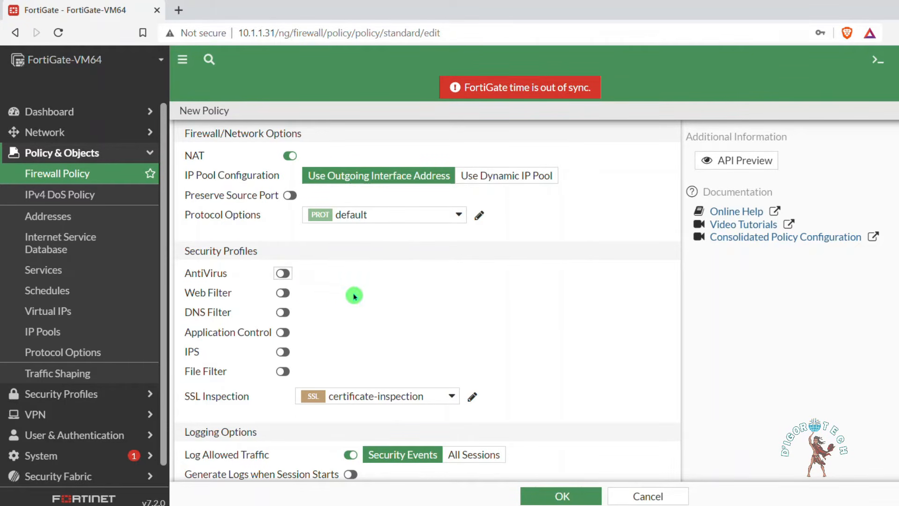
scroll(450, 355, "down", 2)
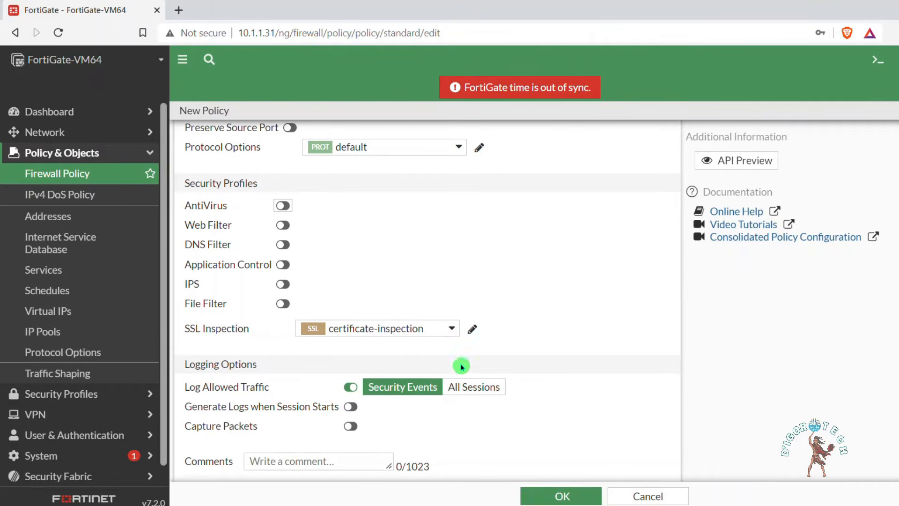
left_click(472, 391)
scroll(472, 388, "down", 2)
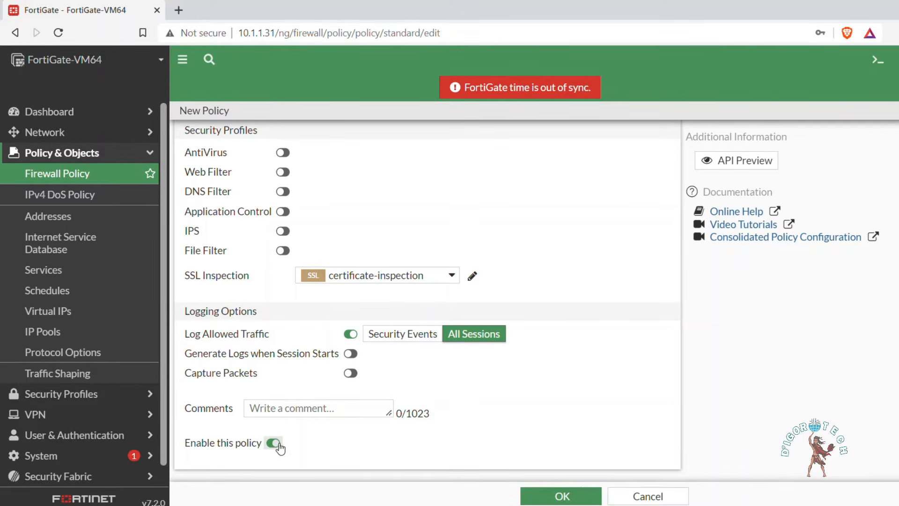
left_click(561, 496)
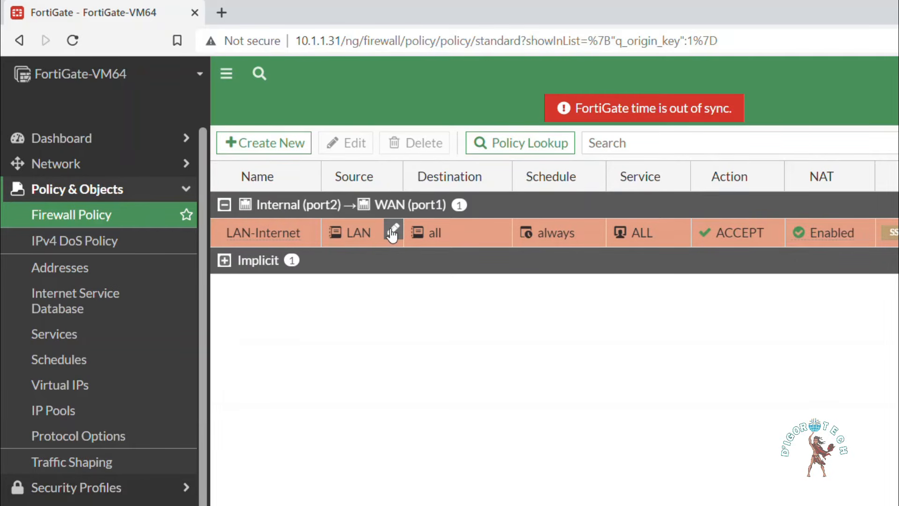
Step: Check the LAN-Internet policy's LAN and all address details, then switch to VMware Workstation
mouse_move(393, 234)
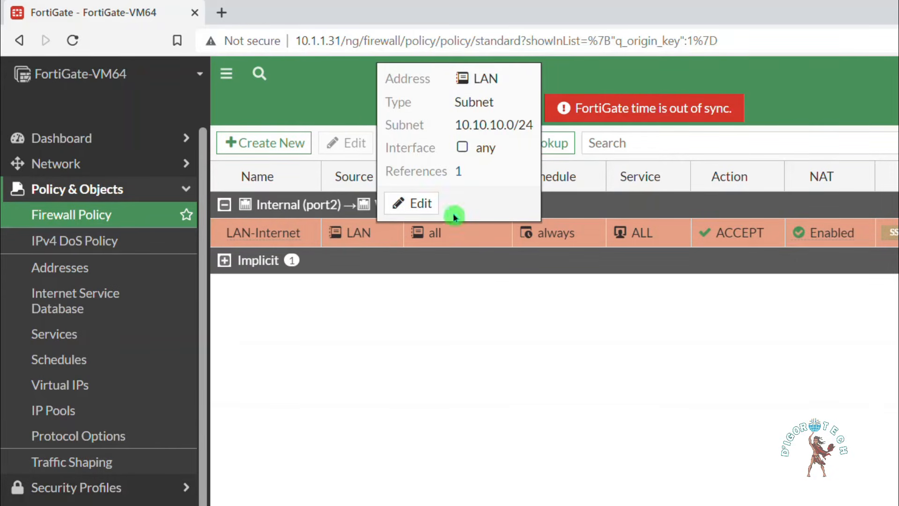
mouse_move(439, 237)
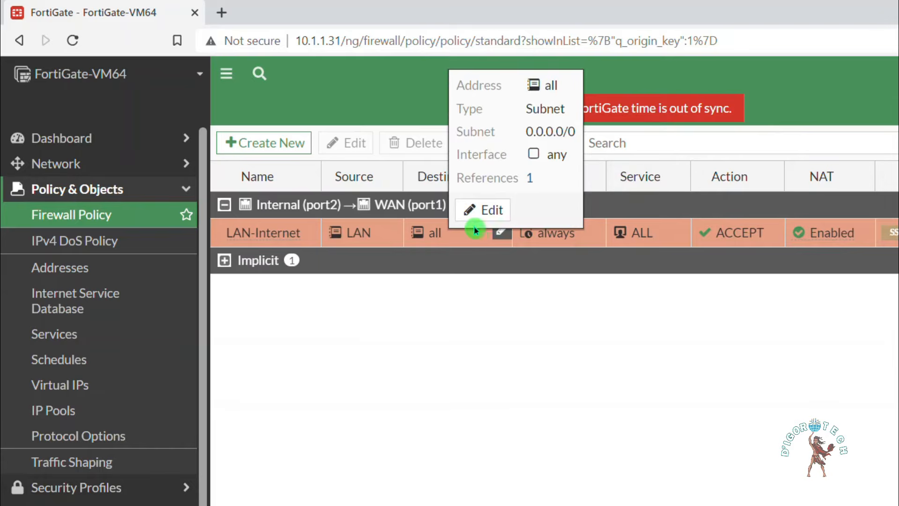
left_click(564, 249)
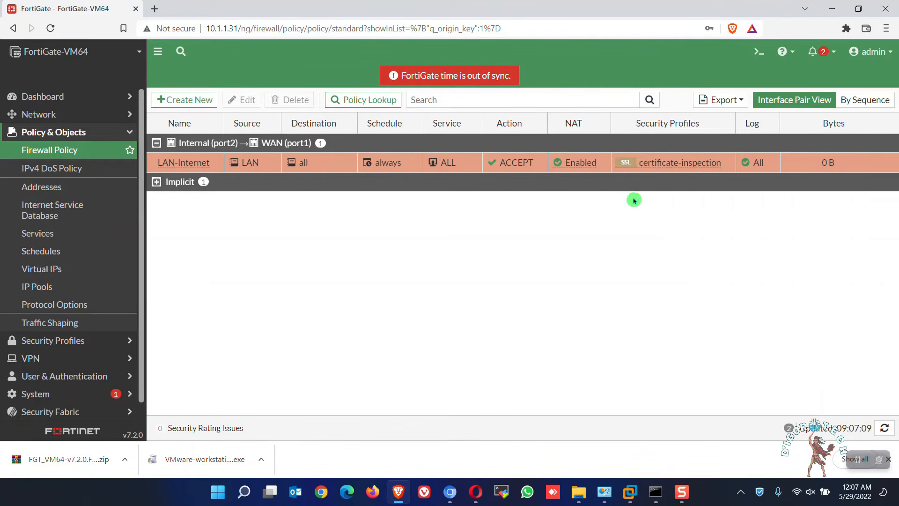
key("alt+Tab")
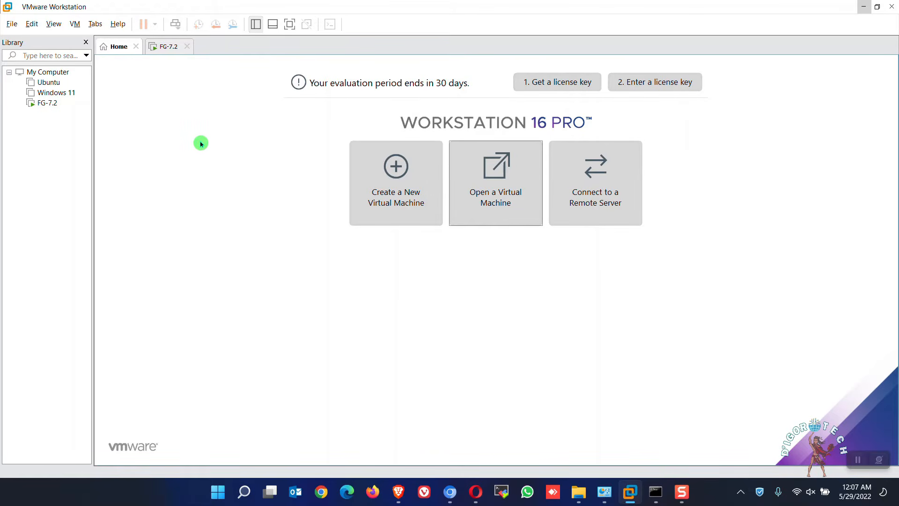
Step: Move the Windows 11 VM's network adapter from NAT to the LAN segment 'LAN'
left_click(53, 94)
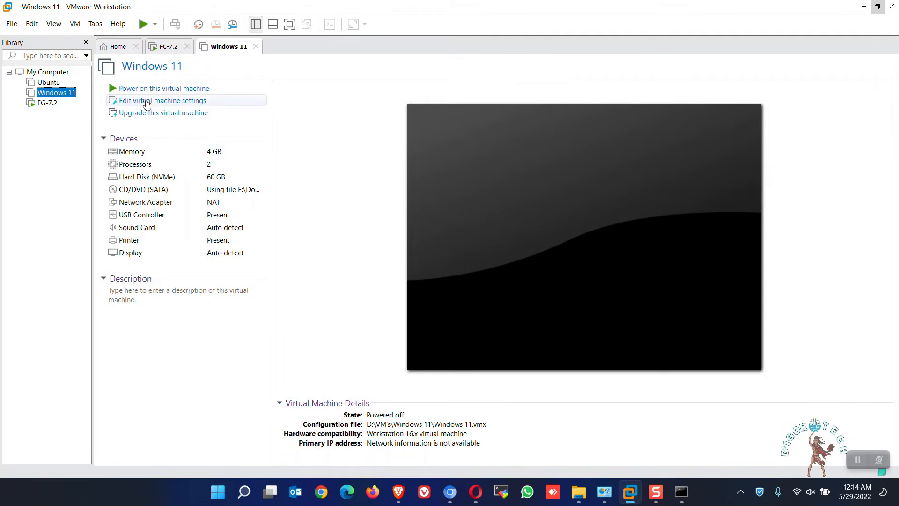
left_click(228, 104)
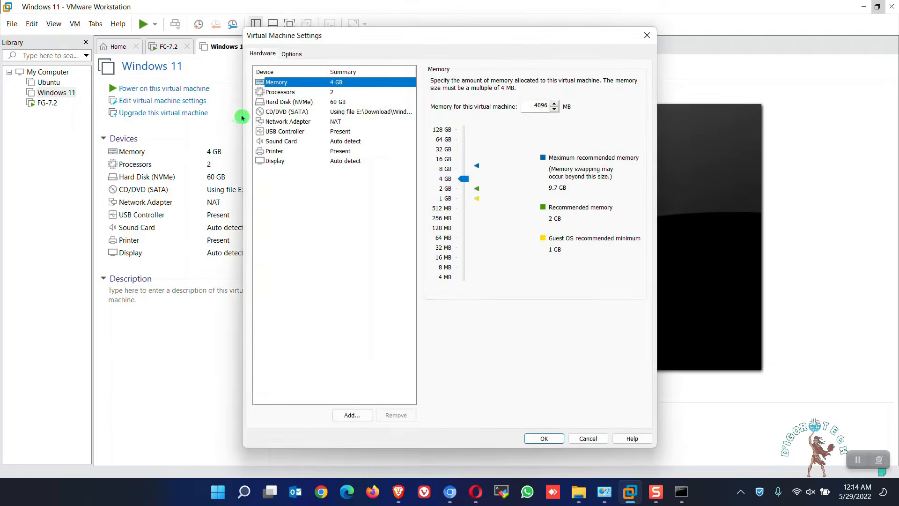
left_click(323, 122)
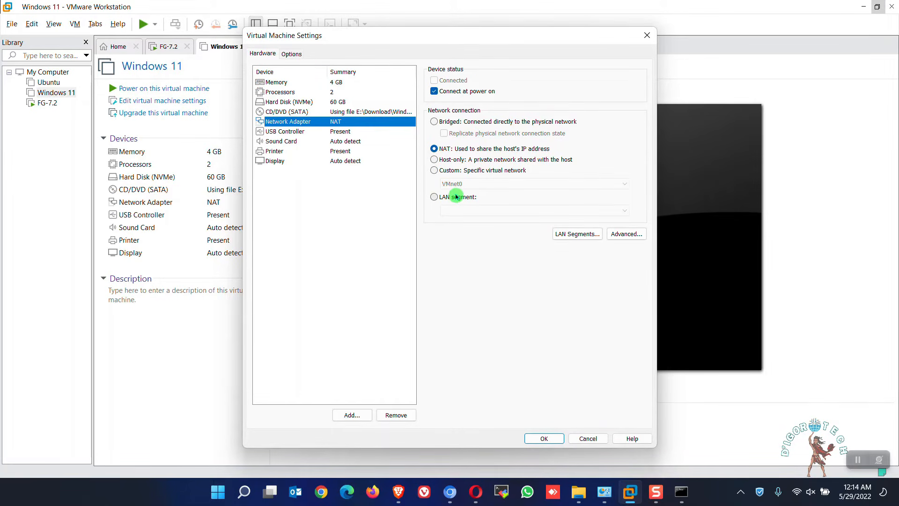
left_click(456, 197)
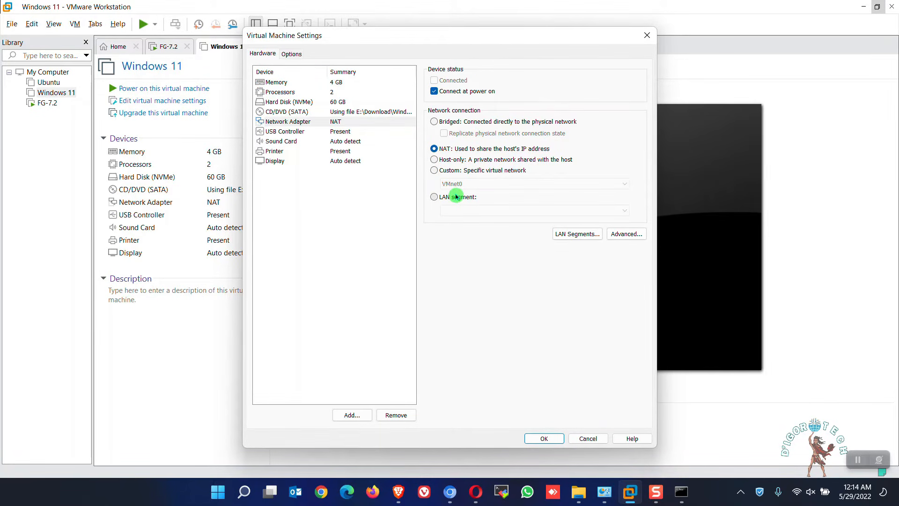
left_click(607, 210)
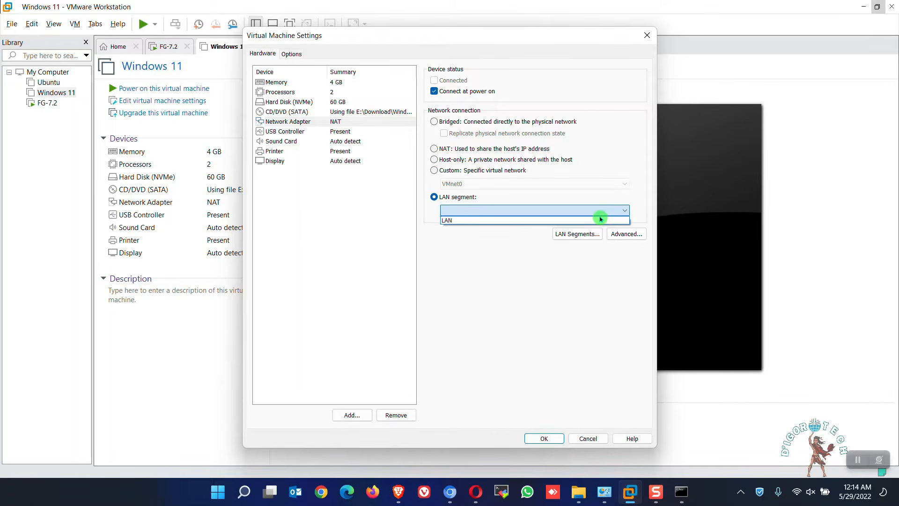
left_click(455, 224)
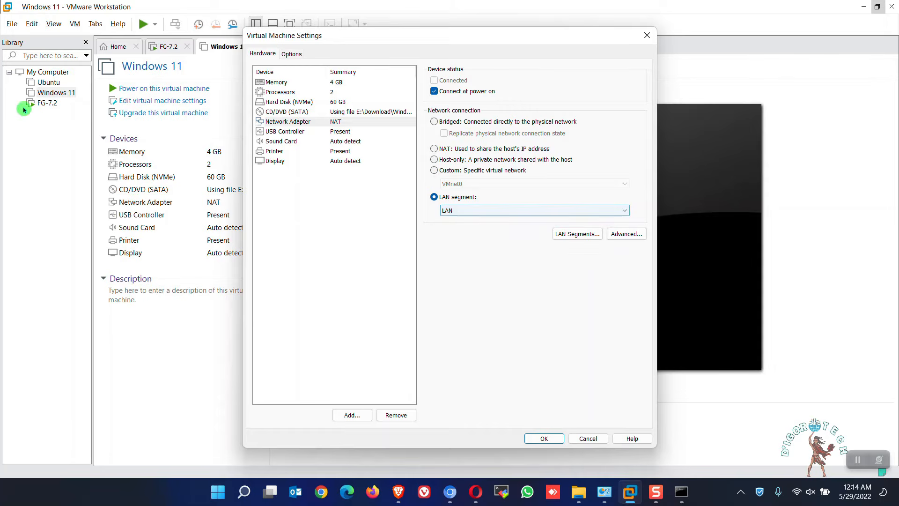
left_click(543, 438)
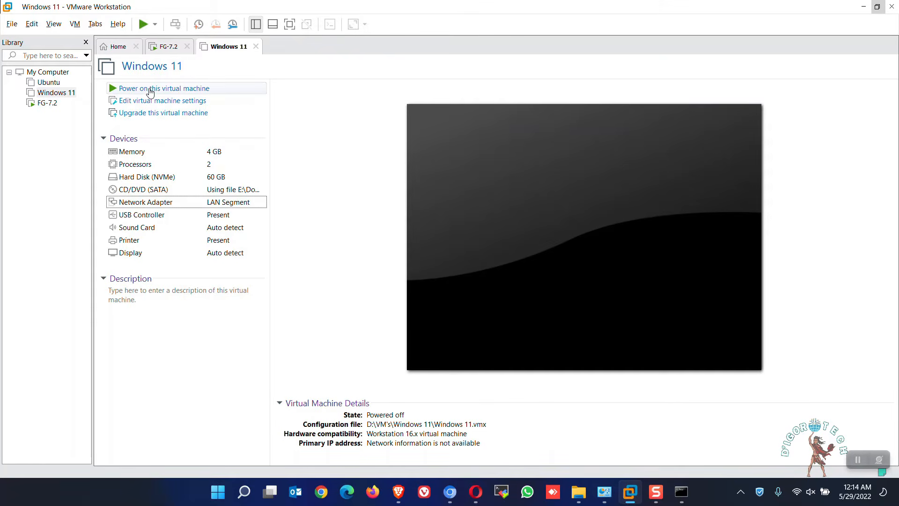
Step: Power on the Windows 11 VM, open Network Connections via ncpa.cpl, and select Ethernet0
left_click(150, 90)
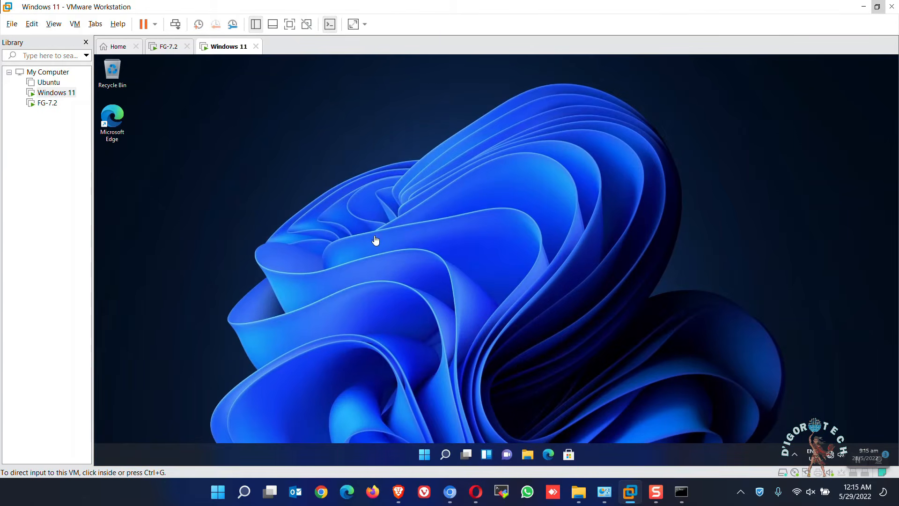
left_click(645, 335)
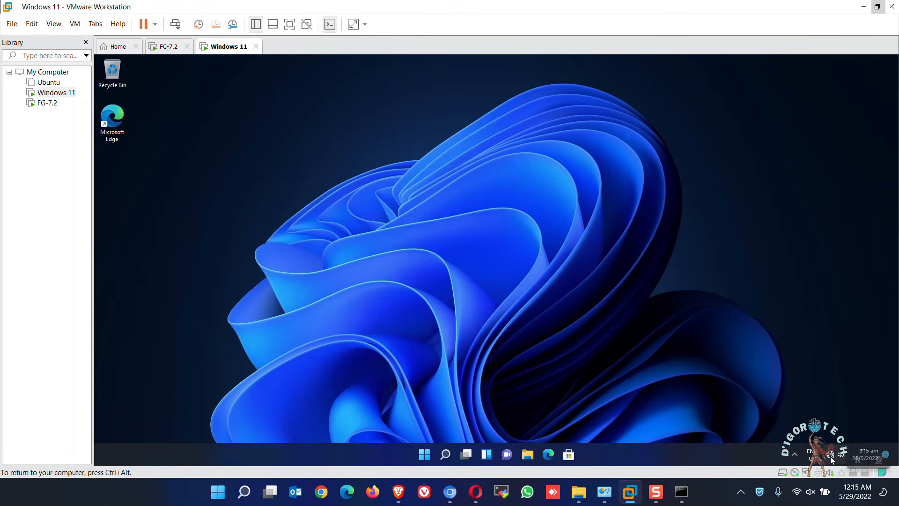
mouse_move(830, 457)
key("super+s")
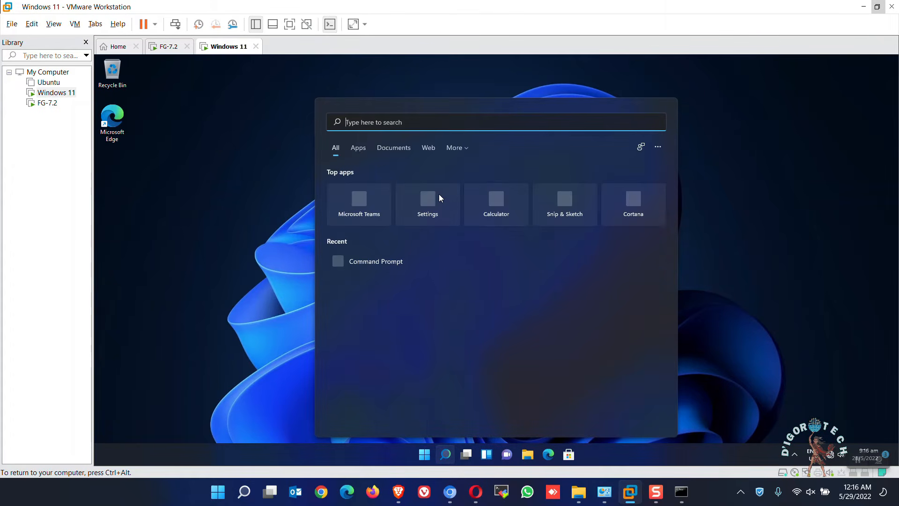
type("ncpa.cpl")
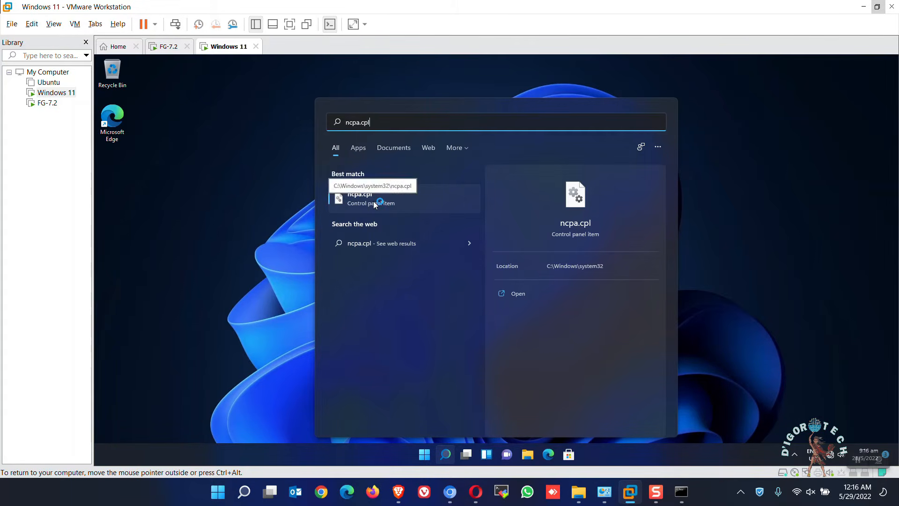
left_click(374, 201)
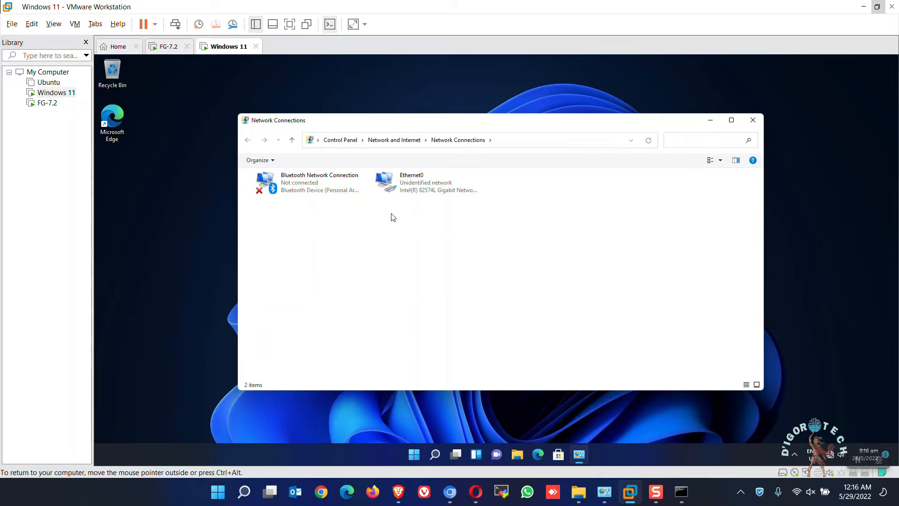
left_click(412, 184)
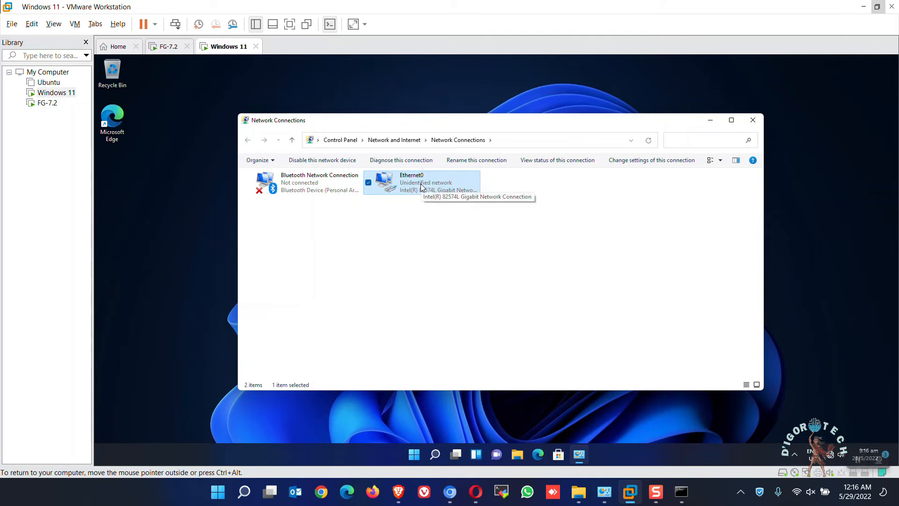
Step: Open Ethernet0's TCP/IPv4 properties and switch to a manually assigned IP address
right_click(413, 187)
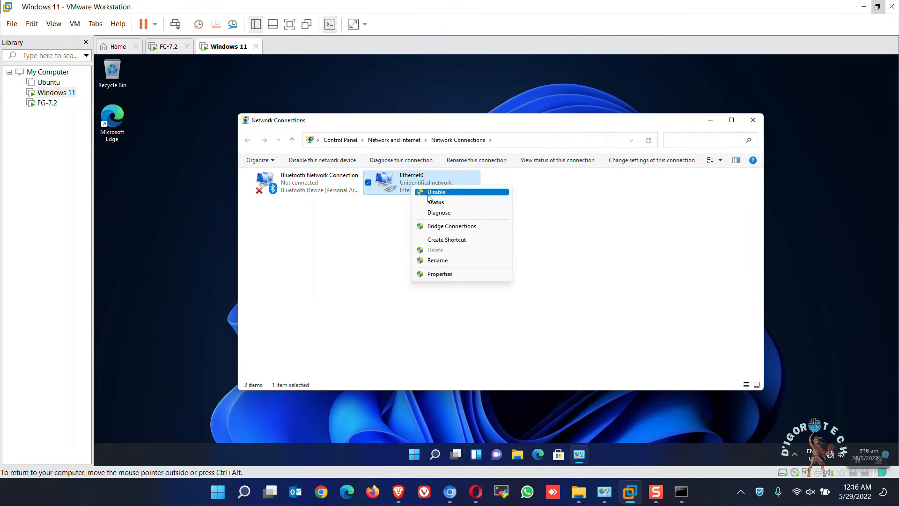
left_click(436, 276)
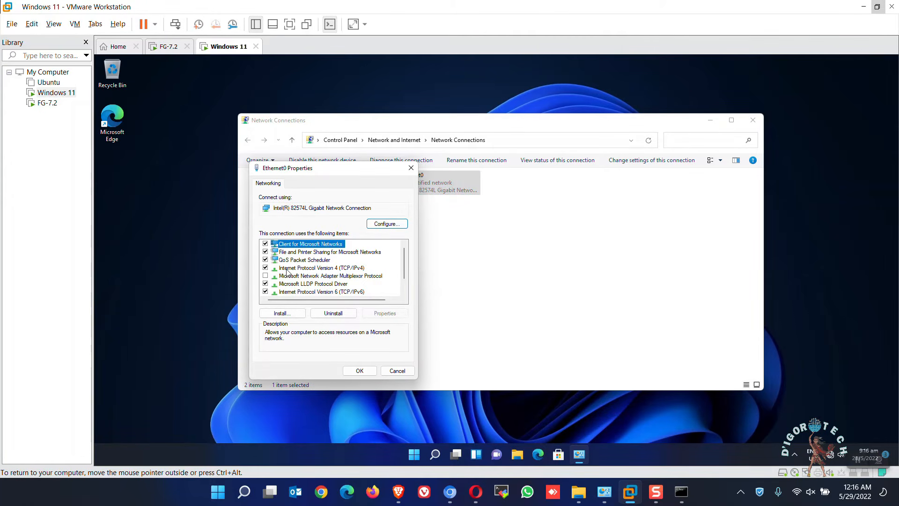
left_click(323, 268)
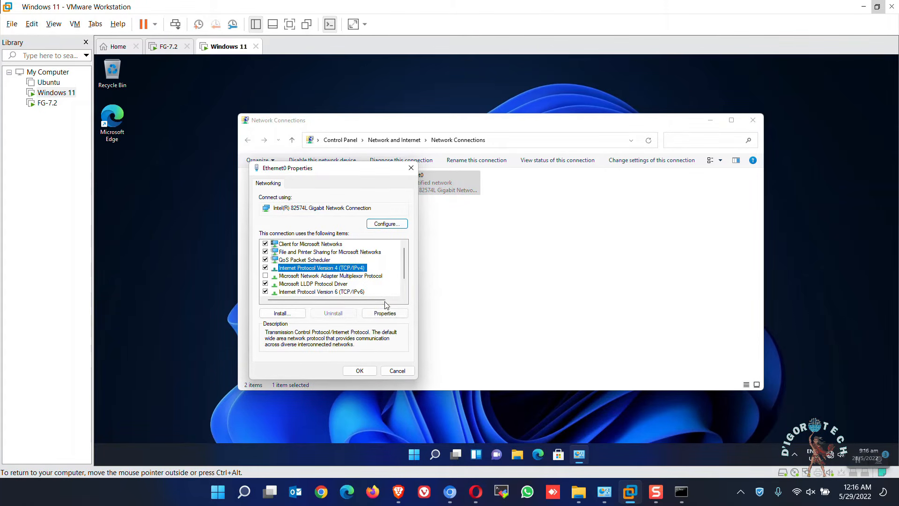
left_click(385, 314)
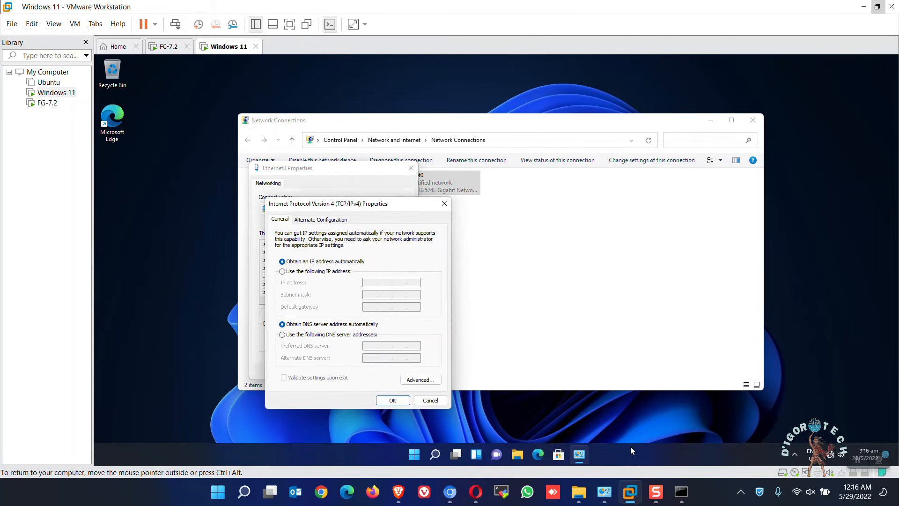
left_click(318, 271)
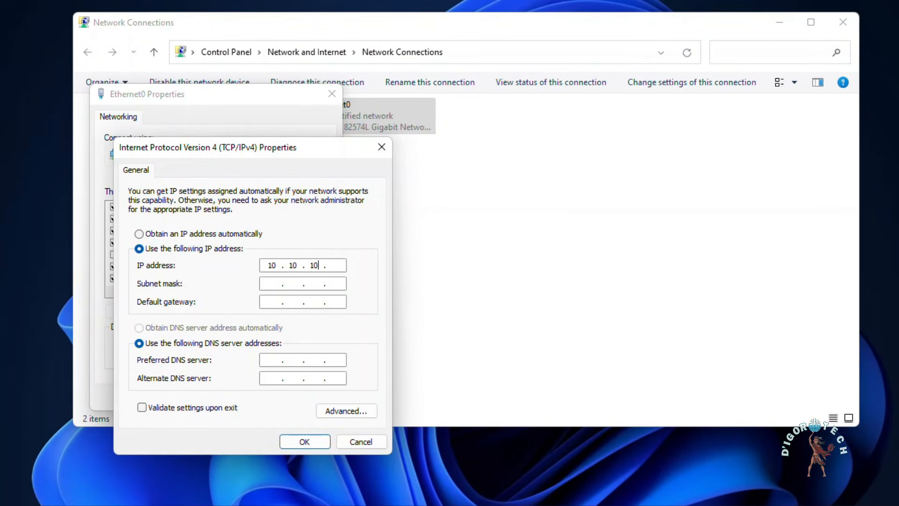
Step: Enter IP 10.10.10.100, mask 255.255.255.0, gateway 10.10.10.1, DNS 8.8.8.8 and 1.1.1.1
type("00")
key("Tab")
type("255.255.255.0")
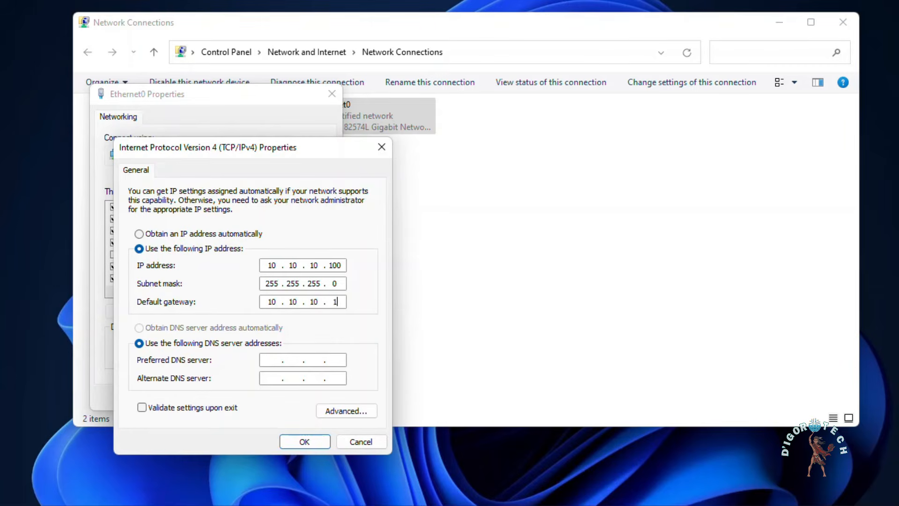
key("Tab")
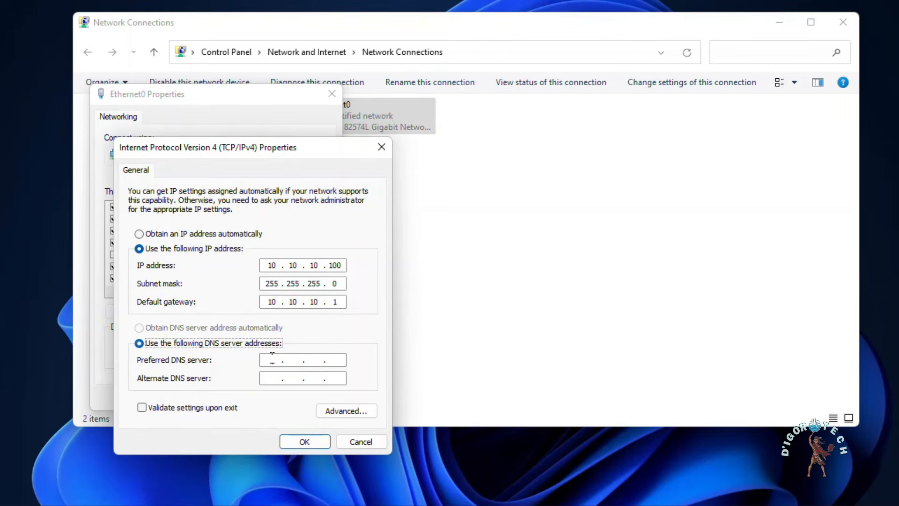
key("Tab")
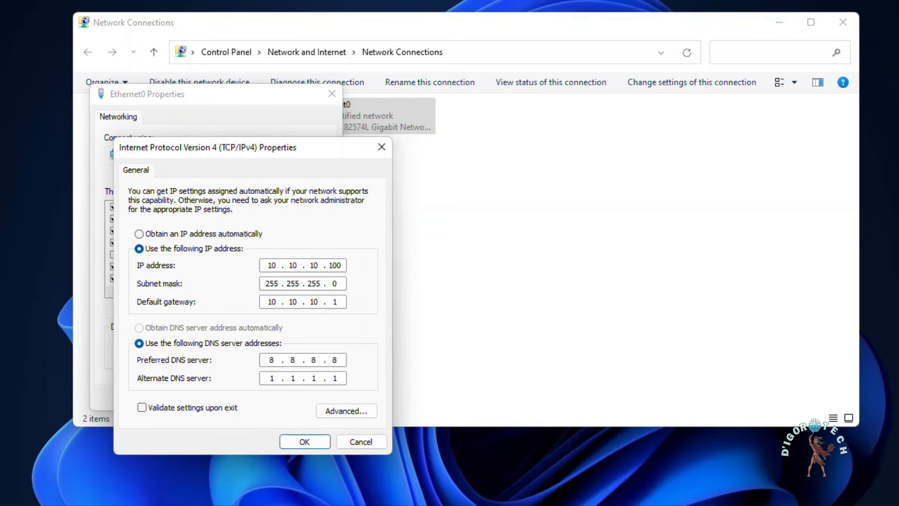
left_click(303, 442)
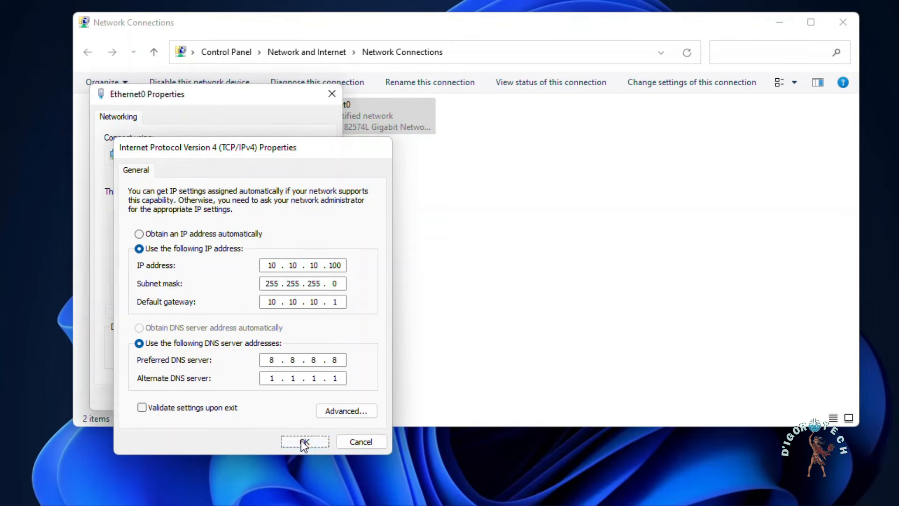
left_click(260, 397)
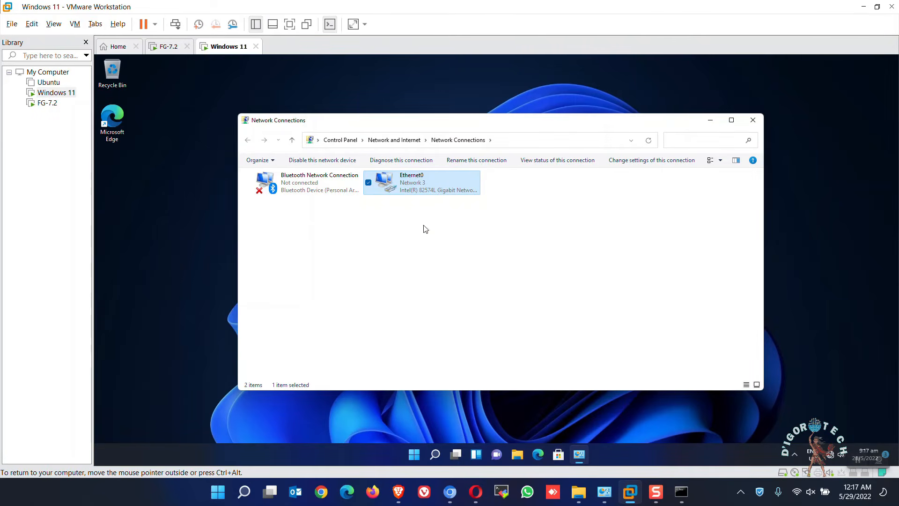
Step: From Command Prompt, ping the FortiGate at 10.10.10.1 and get four replies with 0% loss
left_click(437, 458)
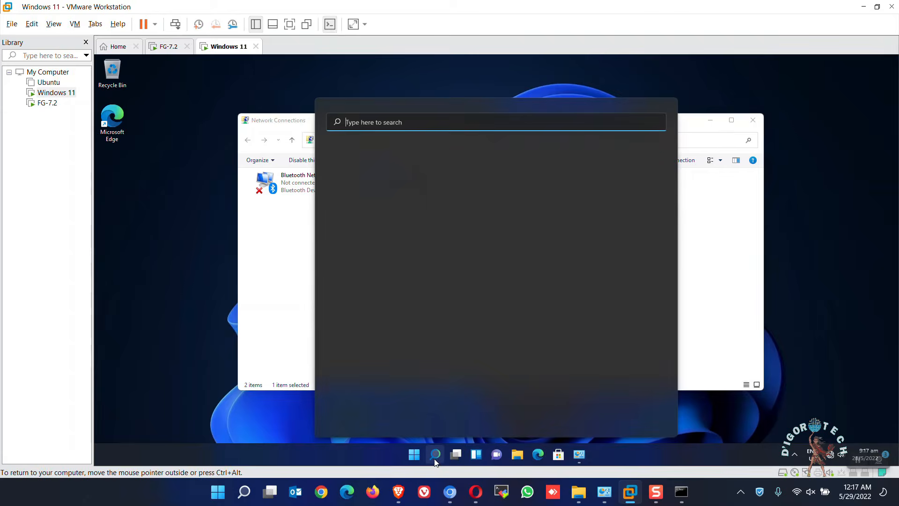
type("cmd")
key("Return")
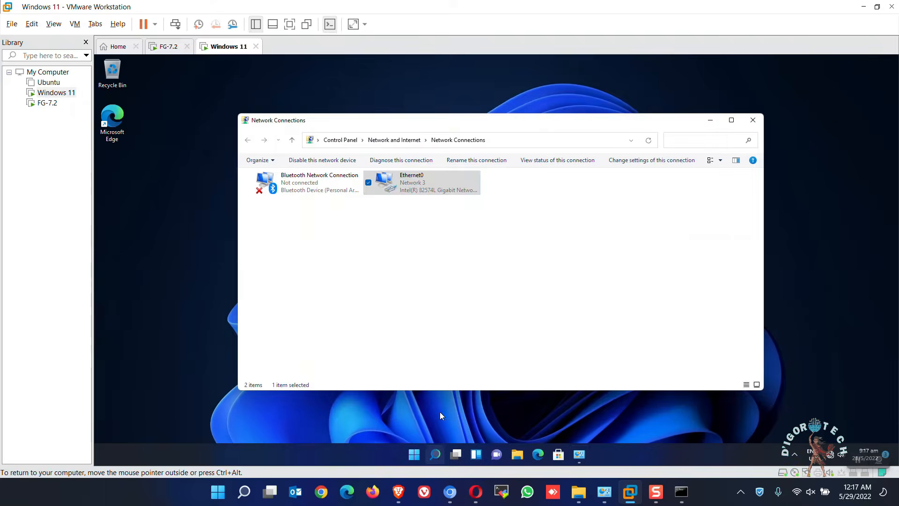
left_click(401, 209)
type("ping 10.1")
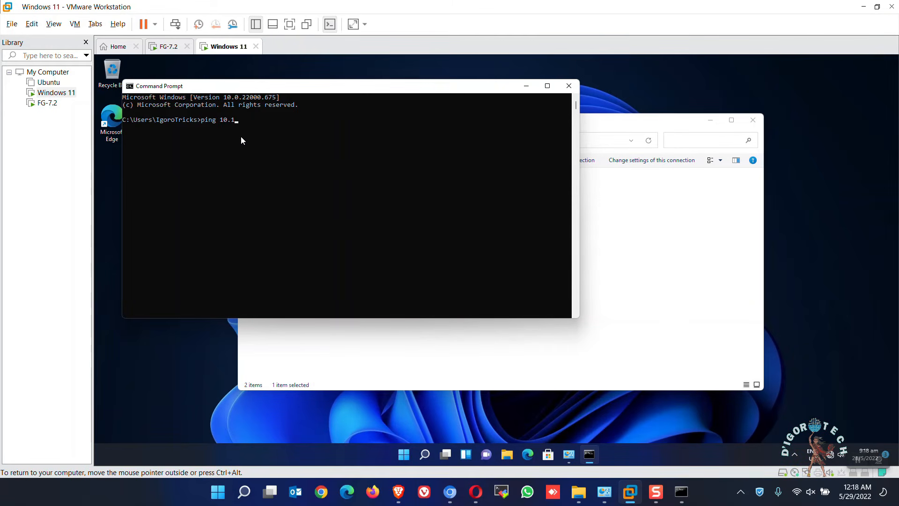
type("0.10.1")
key("Return")
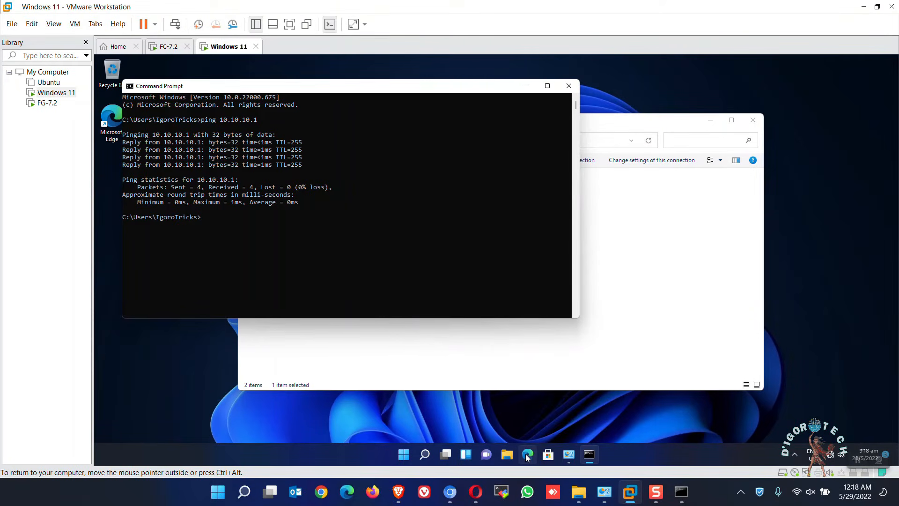
left_click(527, 457)
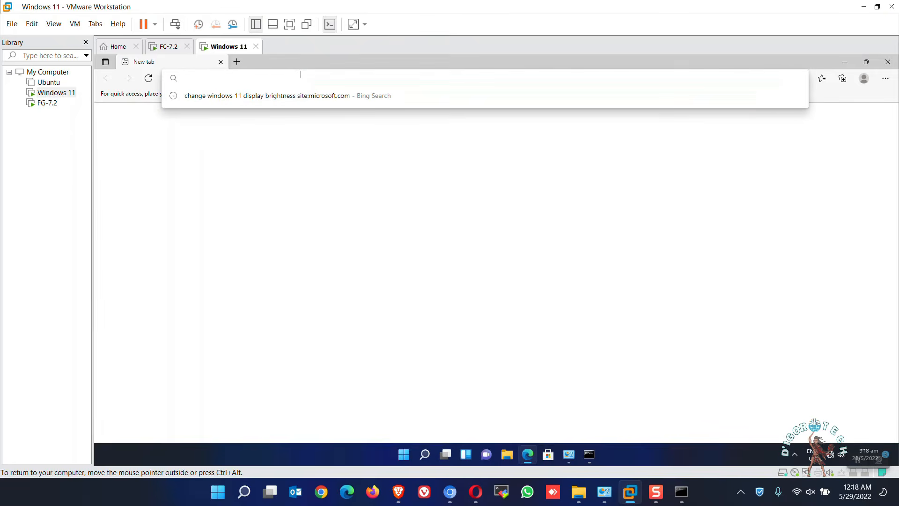
Step: Log in to the FortiGate web GUI at 10.10.10.1 with the admin credentials and postpone setup
type("10.")
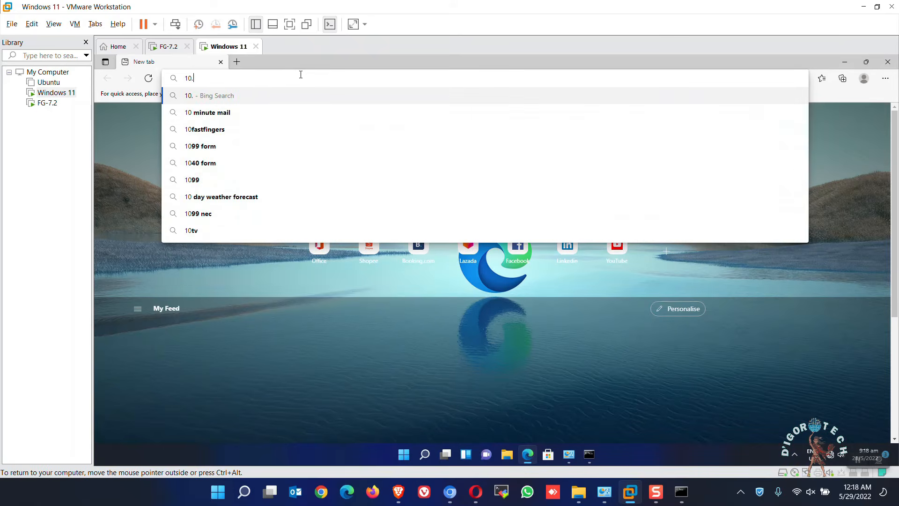
type("10.10.1")
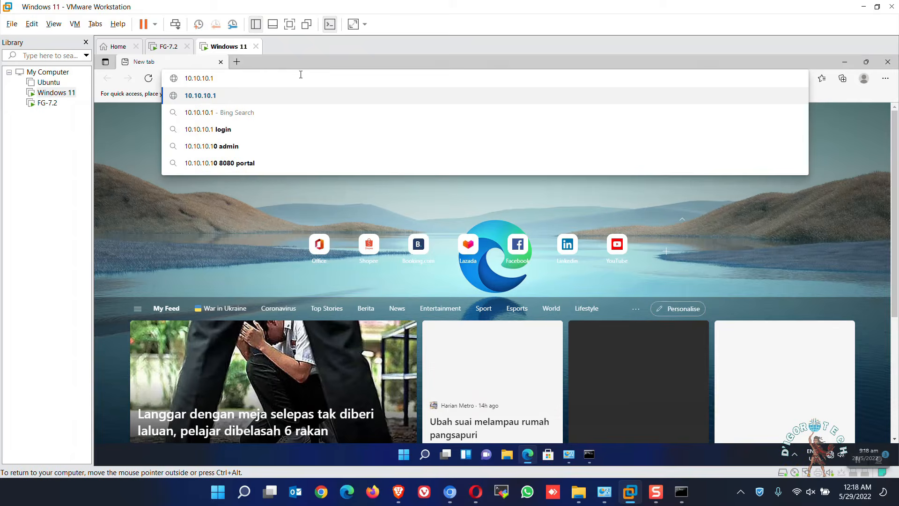
key("Return")
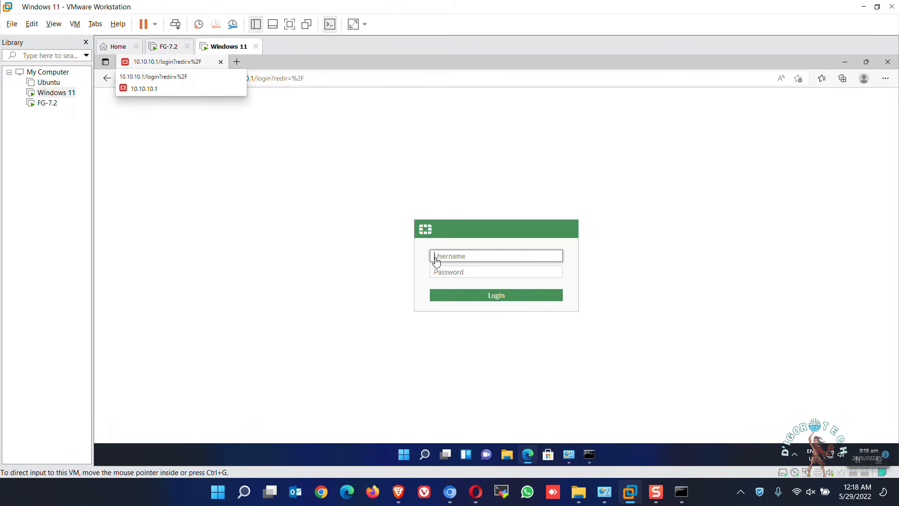
type("admin")
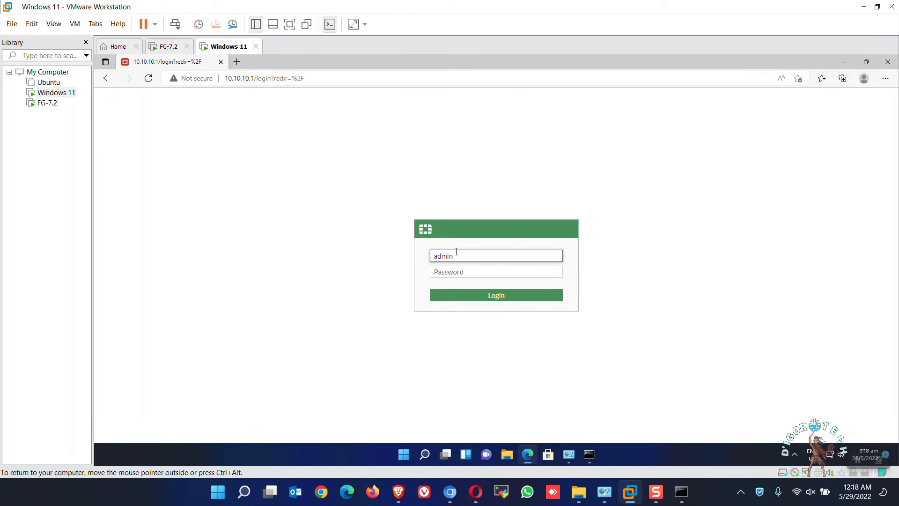
key("Tab")
type("admin")
key("Return")
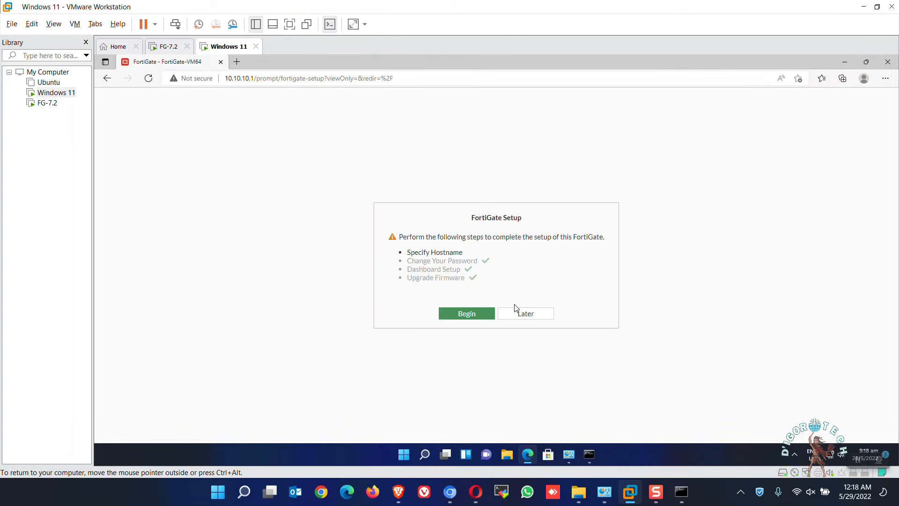
left_click(537, 317)
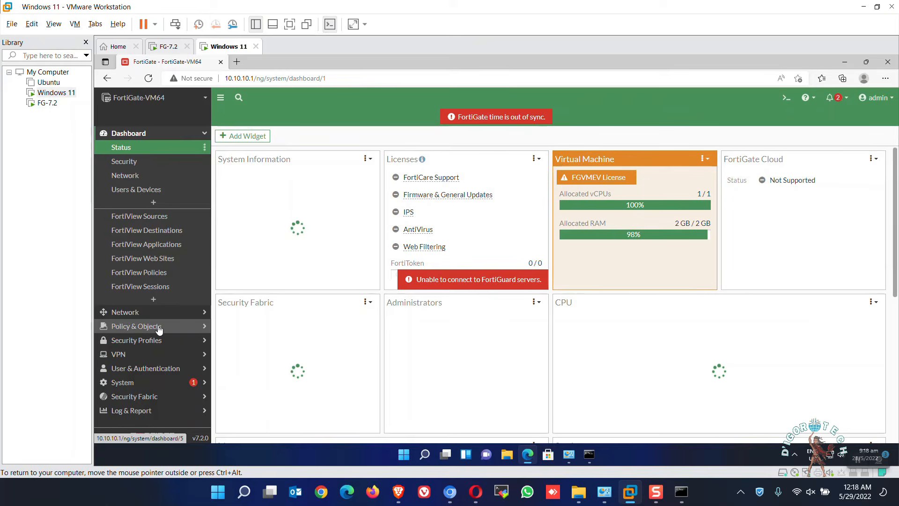
Step: Show the Firewall Policy list with the Internal (port2) → WAN (port1) group expanded
left_click(159, 328)
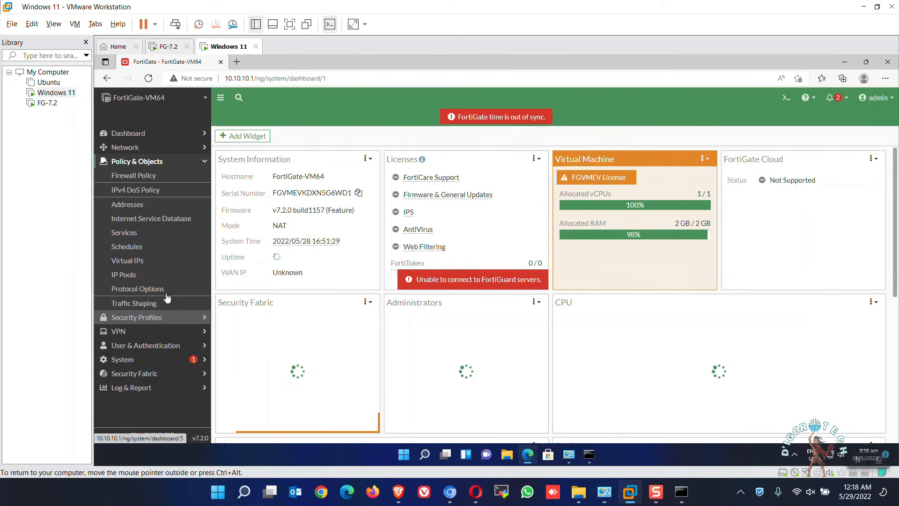
left_click(147, 176)
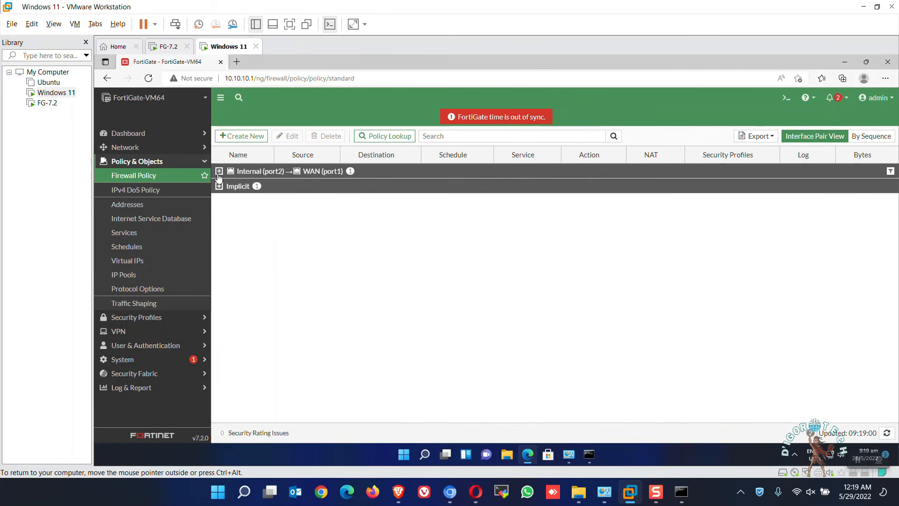
left_click(219, 172)
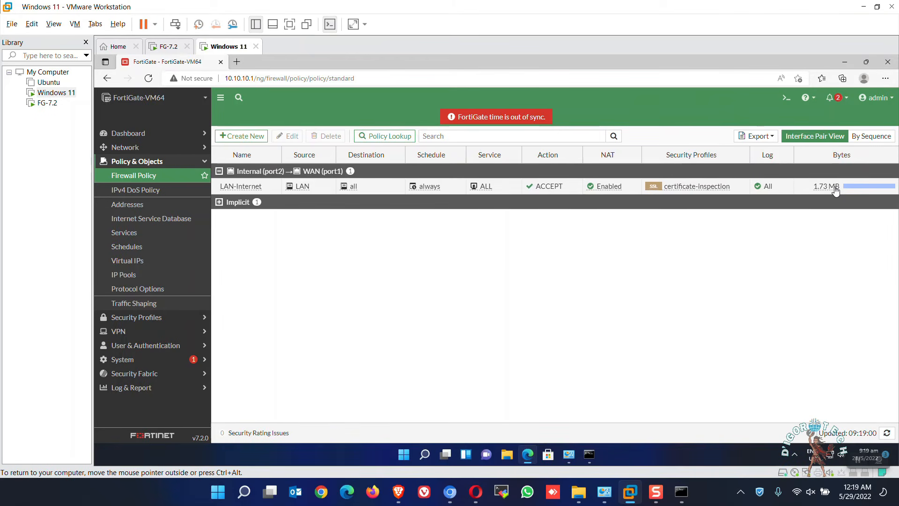
Step: Load youtube.com/c/digorotech in a new tab, then return to the FortiGate policy page
left_click(237, 61)
type("youtube")
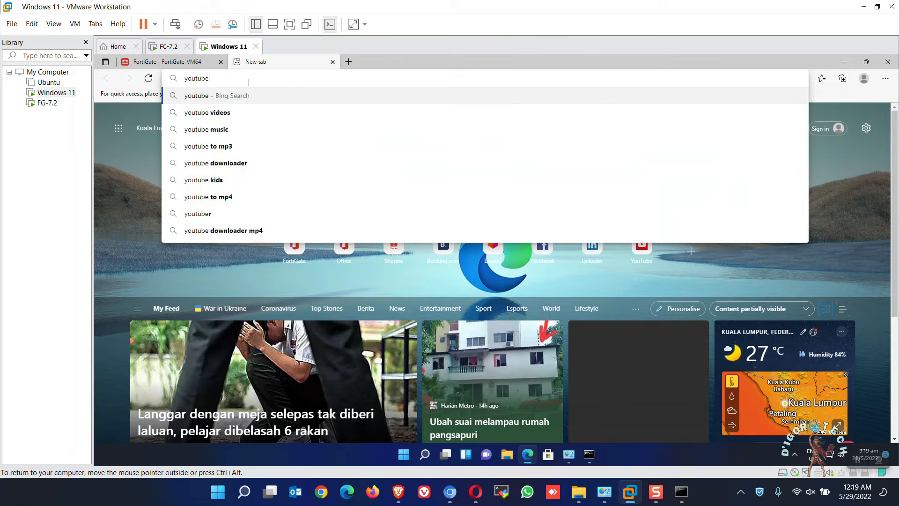
type(".com/c/digorotech")
key("Return")
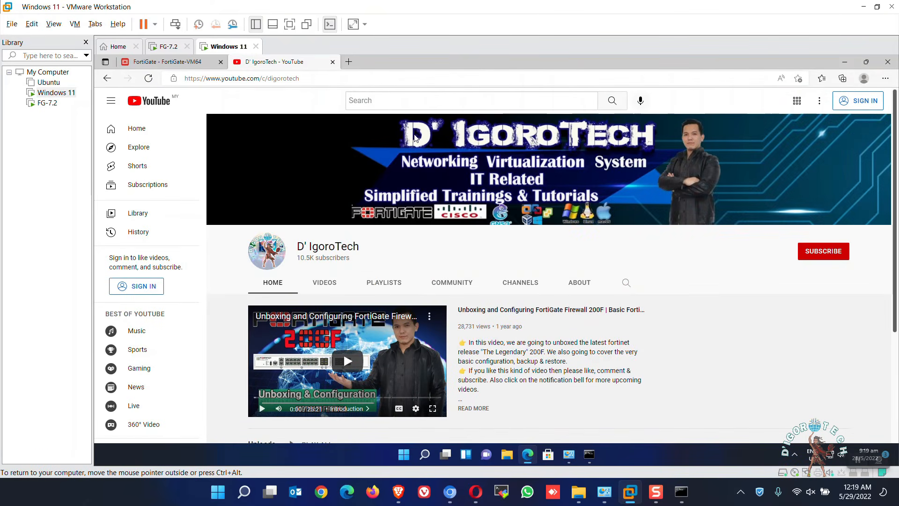
left_click(197, 62)
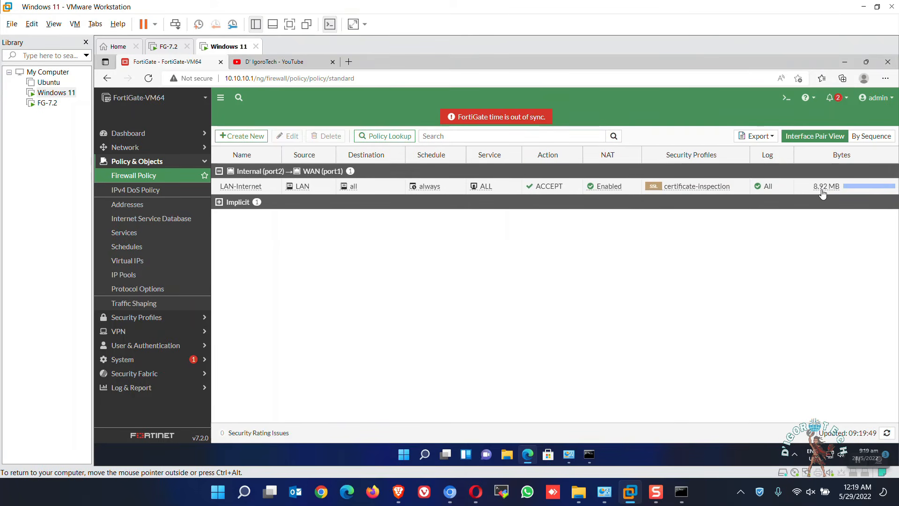
Step: Select the LAN-Internet policy, clear the stray warning selection, and bring up the CLI console
left_click(379, 190)
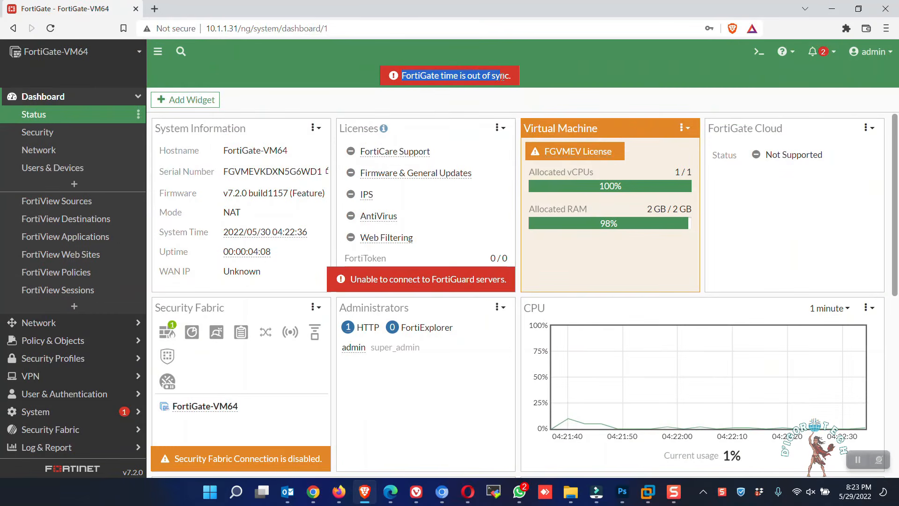
left_click(524, 85)
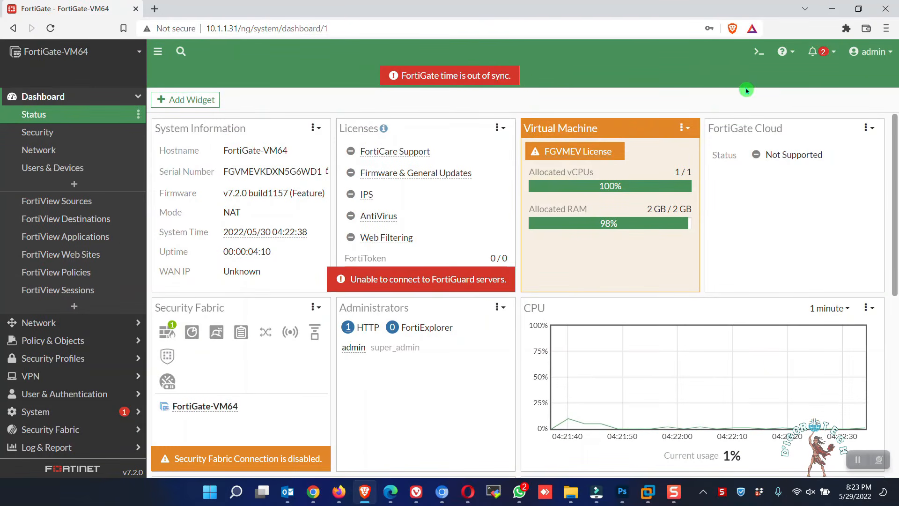
left_click(757, 54)
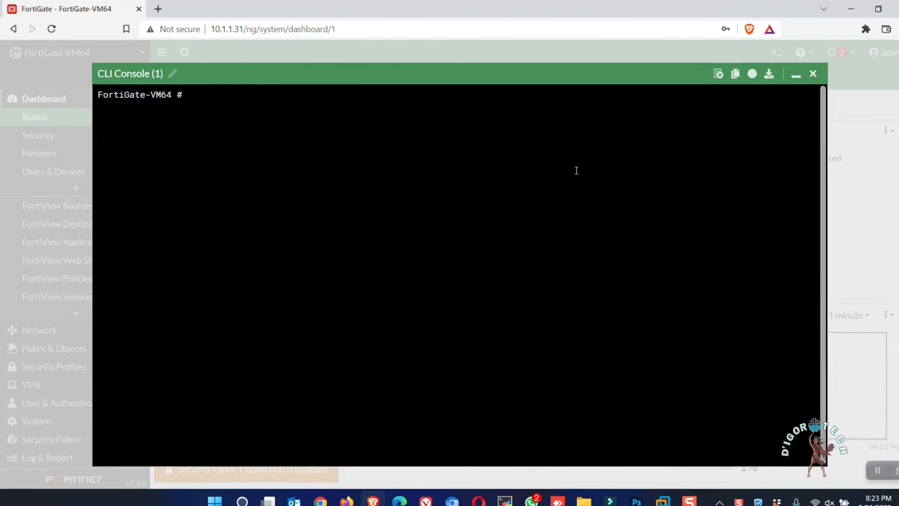
Step: Under config system ntp, enable ntpsync with type fortiguard, end, and minimise the console
type("conf")
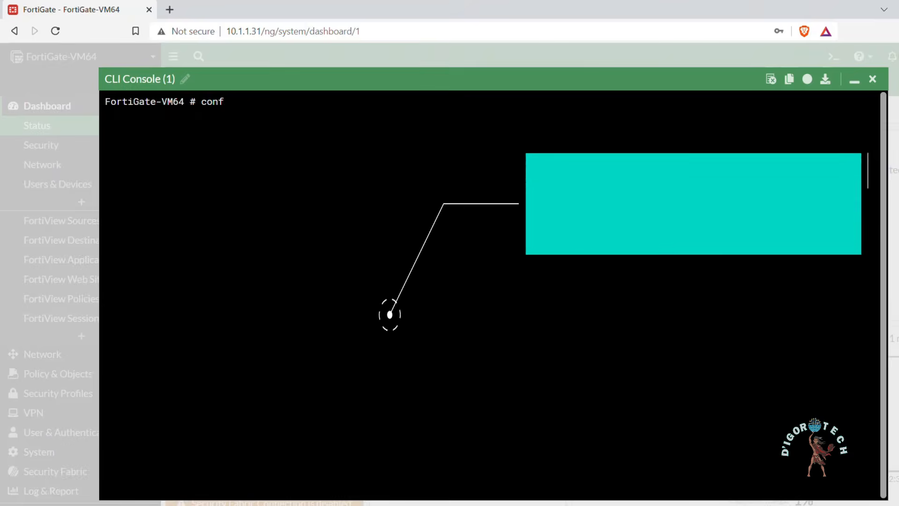
type("ig system ntp")
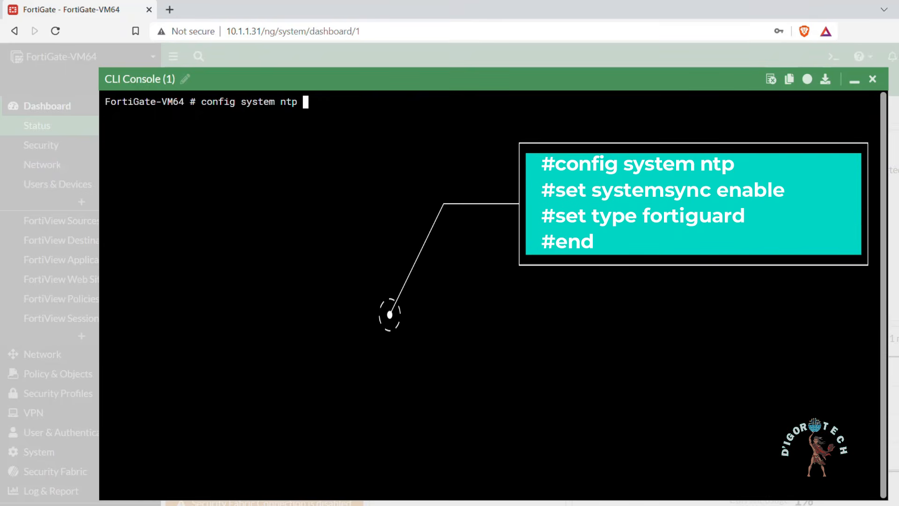
key("Return")
type("set nt")
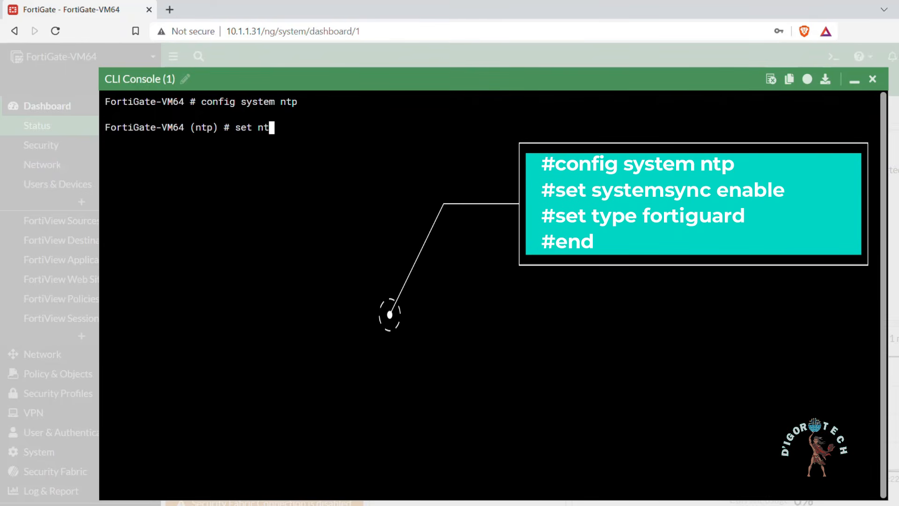
type("psync enable")
key("Return")
type("s")
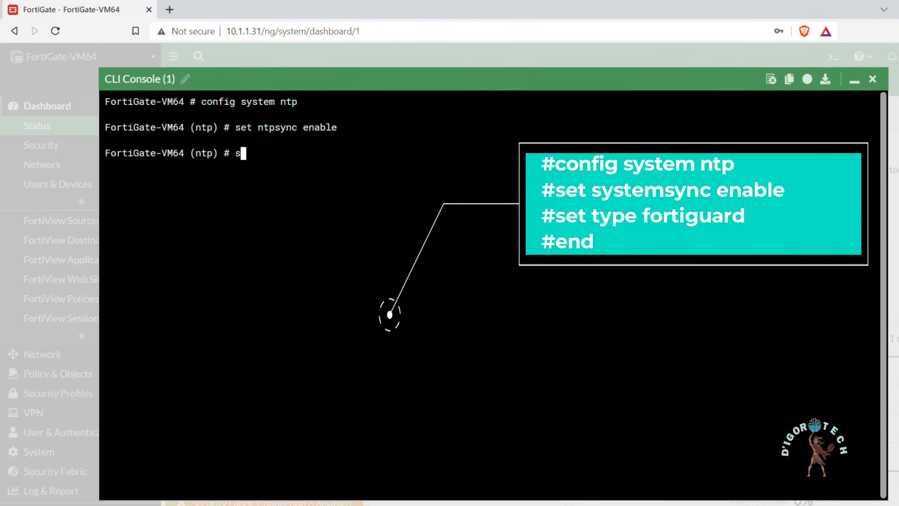
type("et type fortiguard")
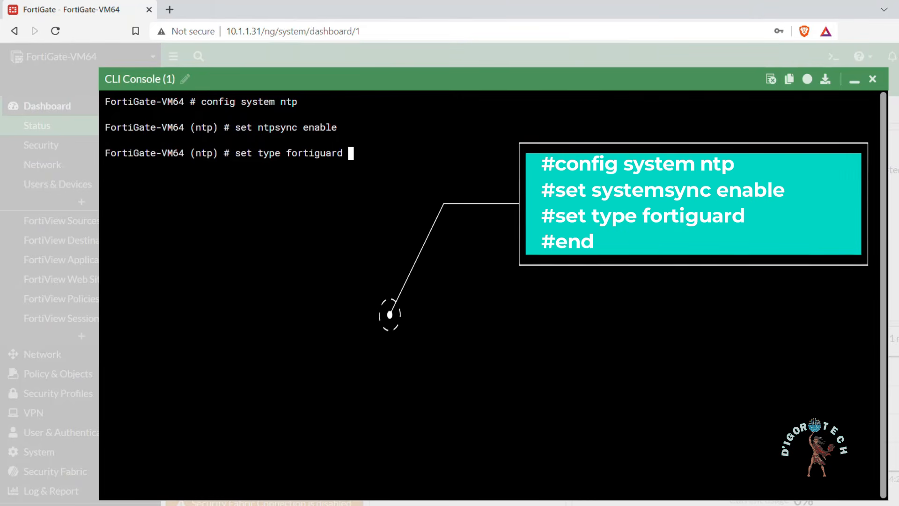
key("Return")
type("end")
key("Return")
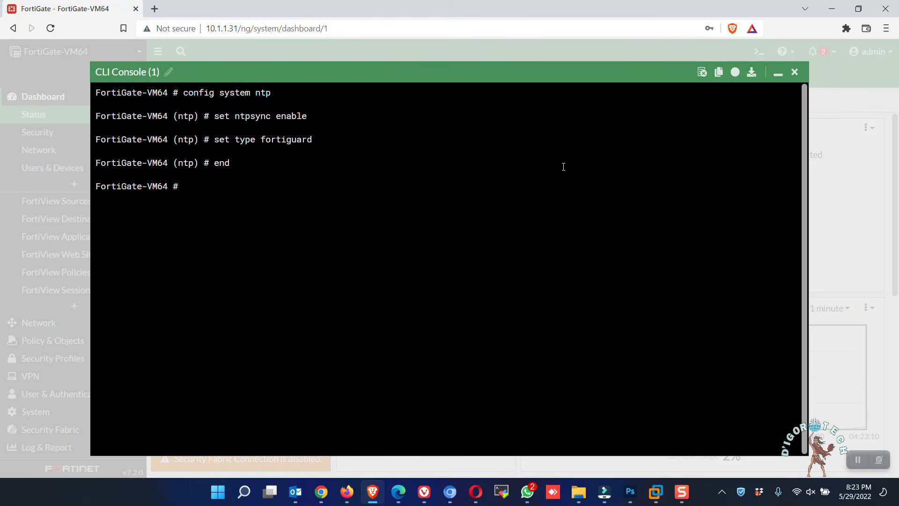
left_click(777, 74)
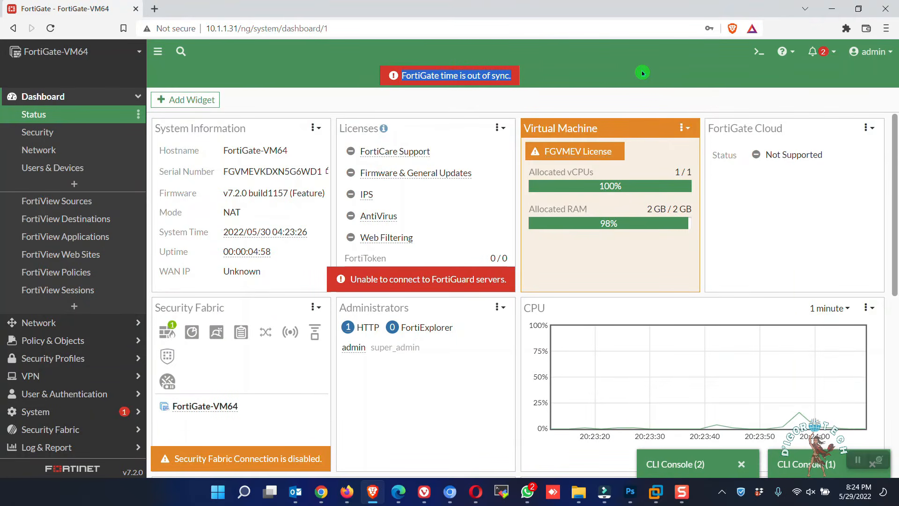
Step: Reboot the FortiGate from the admin menu and confirm with OK
left_click(865, 55)
mouse_move(805, 108)
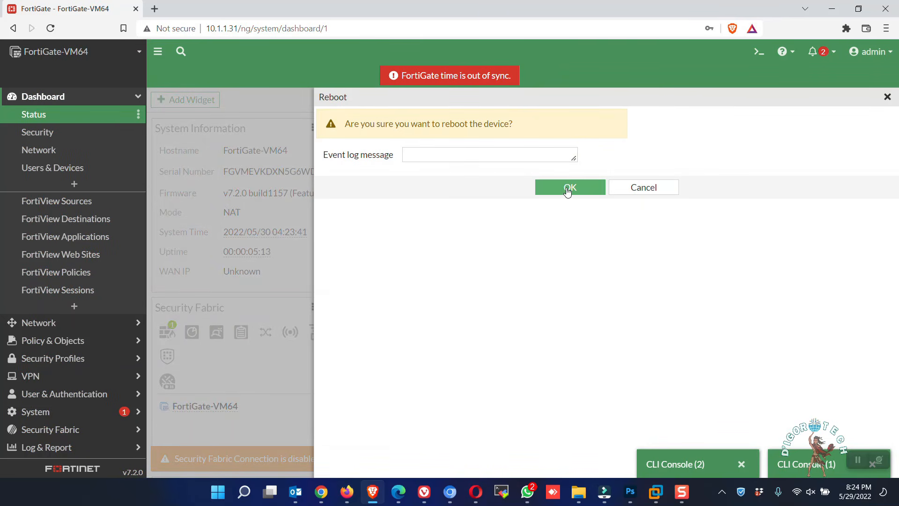
left_click(567, 190)
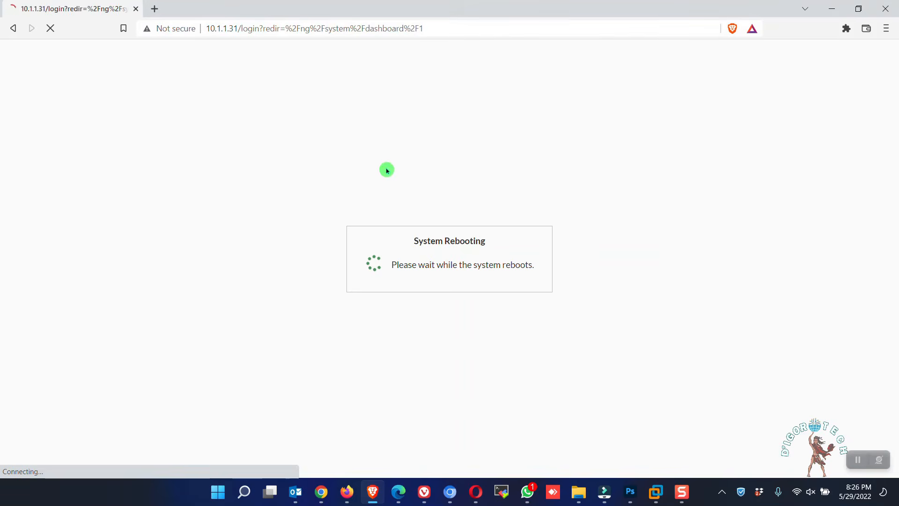
Step: Log back in to the web GUI with the admin credentials after the reboot
type("admin")
key("Tab")
type("admin")
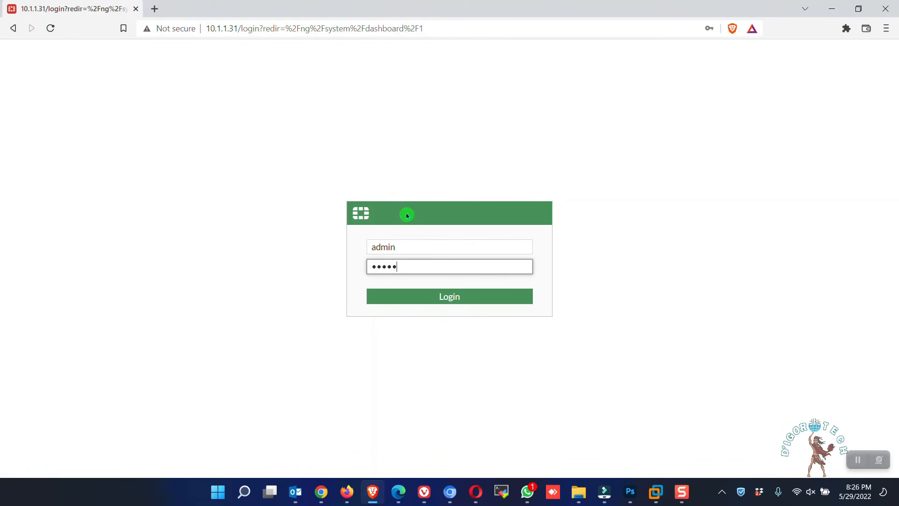
key("Return")
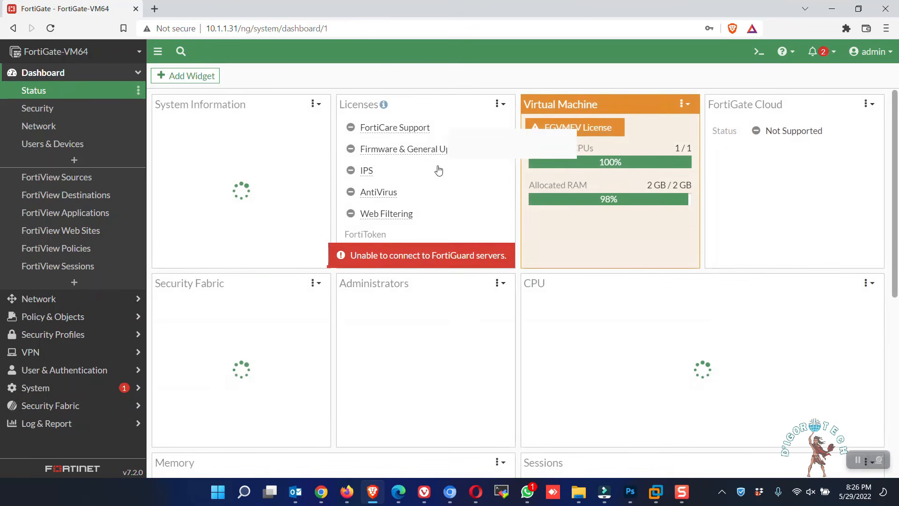